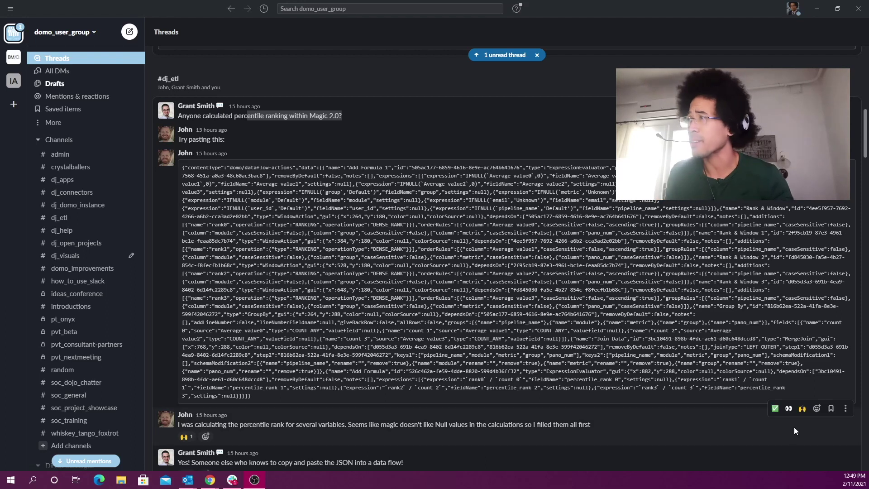
Scroll back up the percentile-ranking thread and select the entire dataflow JSON block
{"action": "scroll", "coordinate": [537, 287], "scroll_direction": "down", "scroll_amount": 10}
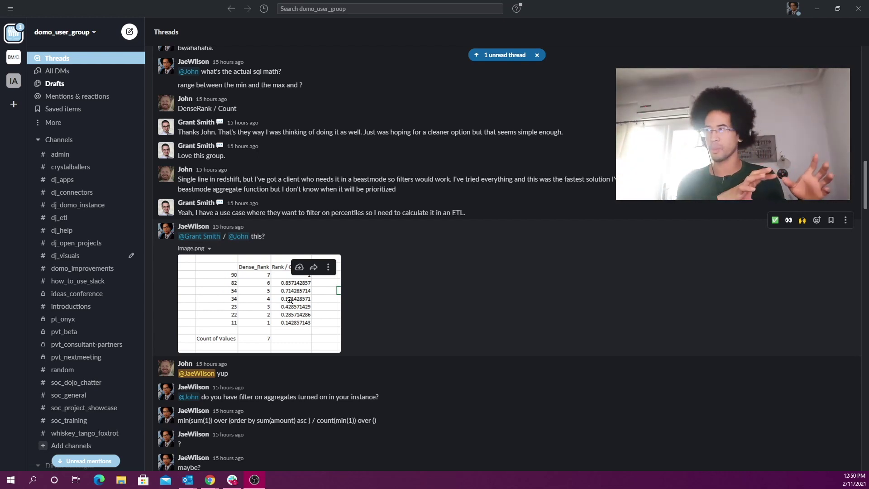
{"action": "scroll", "coordinate": [250, 343], "scroll_direction": "up", "scroll_amount": 10}
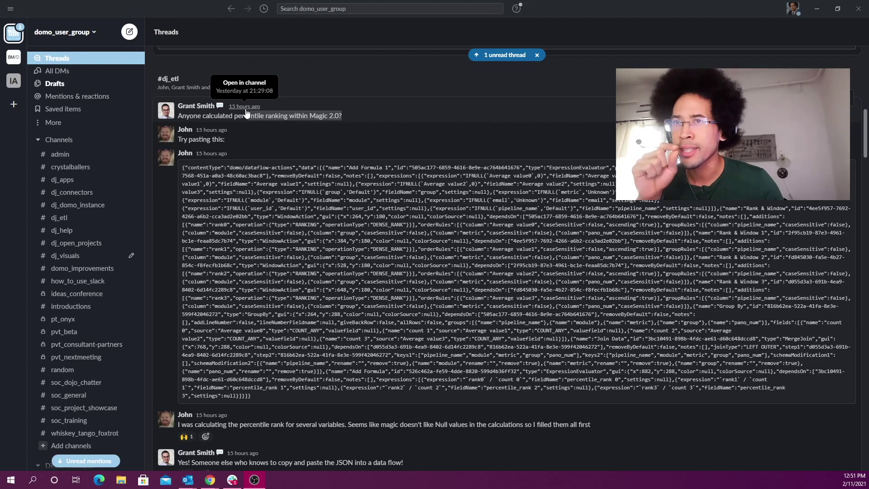
{"action": "left_click_drag", "start_coordinate": [247, 114], "coordinate": [236, 112]}
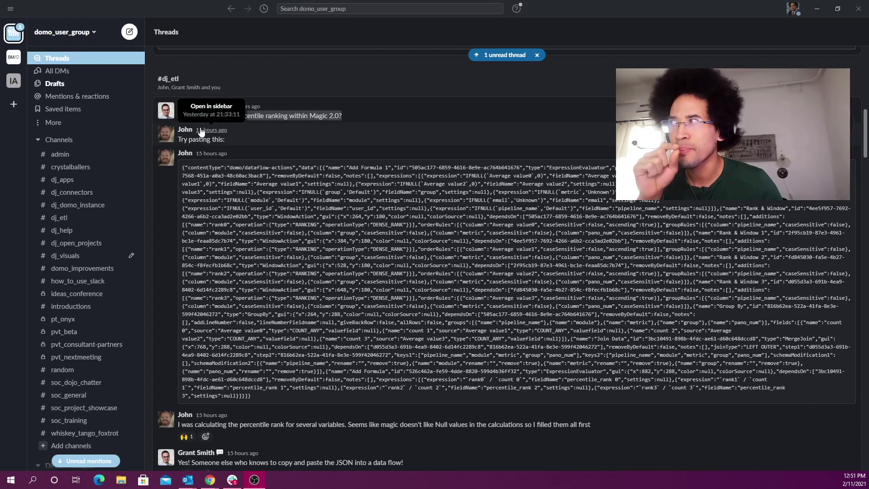
{"action": "scroll", "coordinate": [363, 240], "scroll_direction": "down", "scroll_amount": 1}
{"action": "triple_click", "coordinate": [363, 240]}
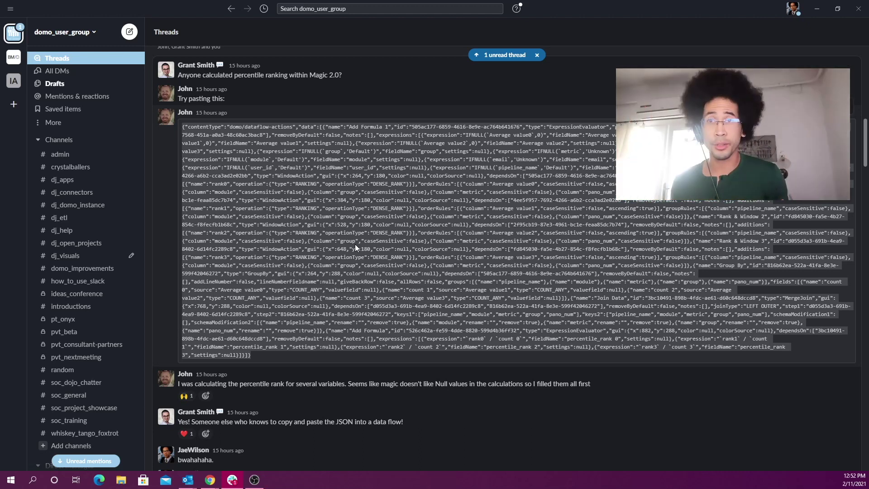
Bring up the Domo ETL dataflow, select all its steps, and check the View of test card
{"action": "key", "text": "alt+Tab"}
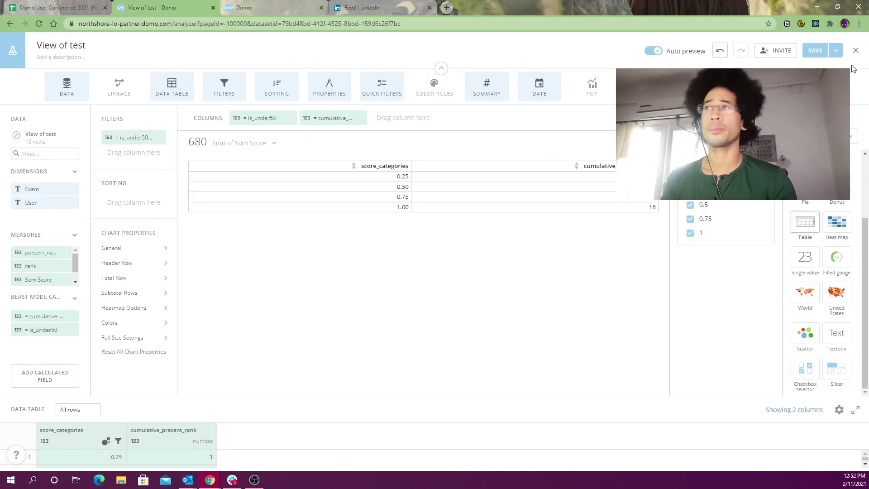
{"action": "left_click", "coordinate": [256, 5]}
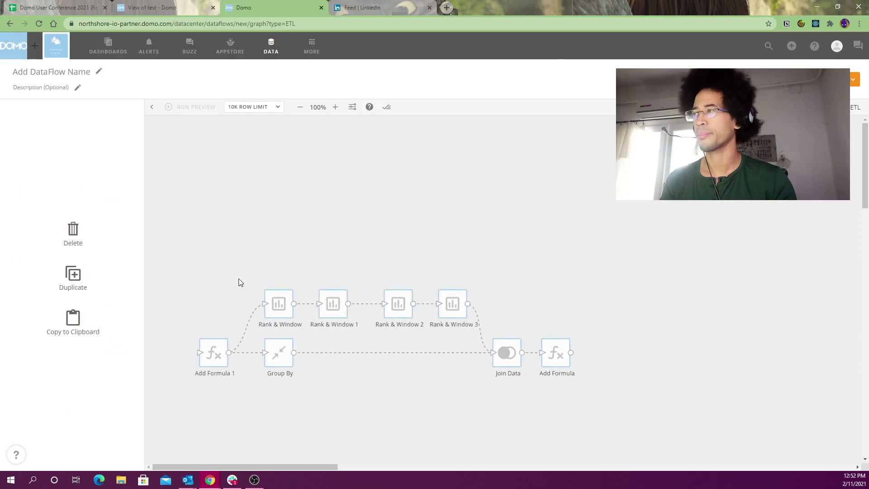
{"action": "left_click_drag", "start_coordinate": [180, 250], "coordinate": [631, 392]}
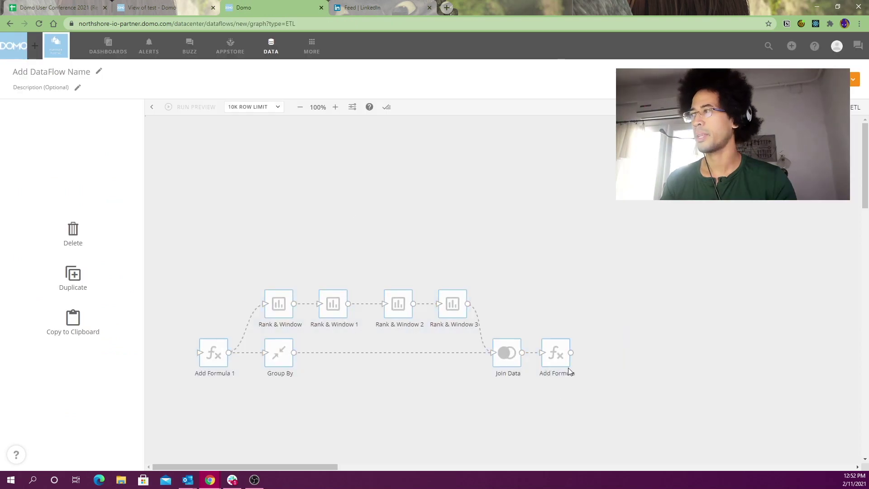
{"action": "scroll", "coordinate": [507, 327], "scroll_direction": "down", "scroll_amount": 3}
{"action": "left_click", "coordinate": [494, 300]}
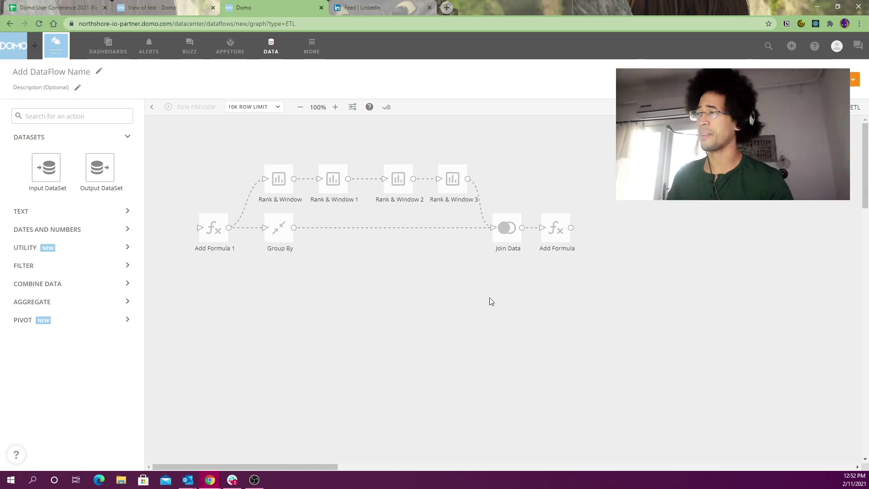
{"action": "left_click_drag", "start_coordinate": [176, 135], "coordinate": [283, 161]}
{"action": "left_click", "coordinate": [150, 8]}
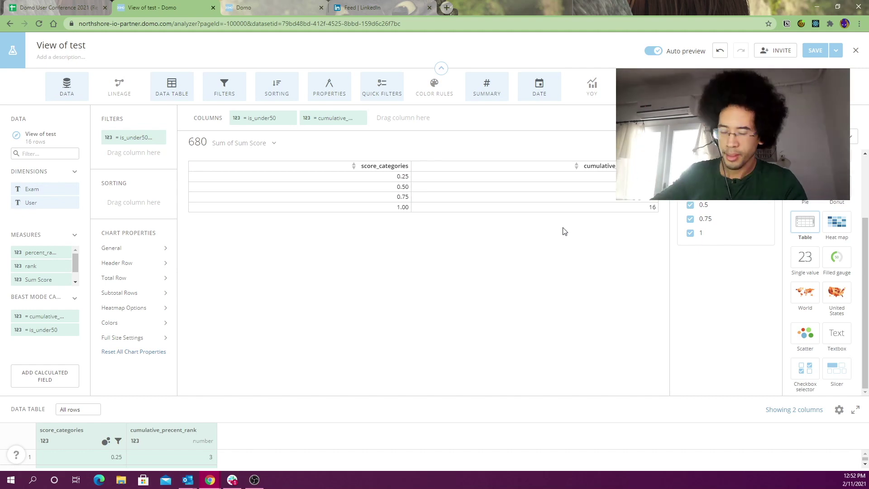
{"action": "key", "text": "ctrl+Tab"}
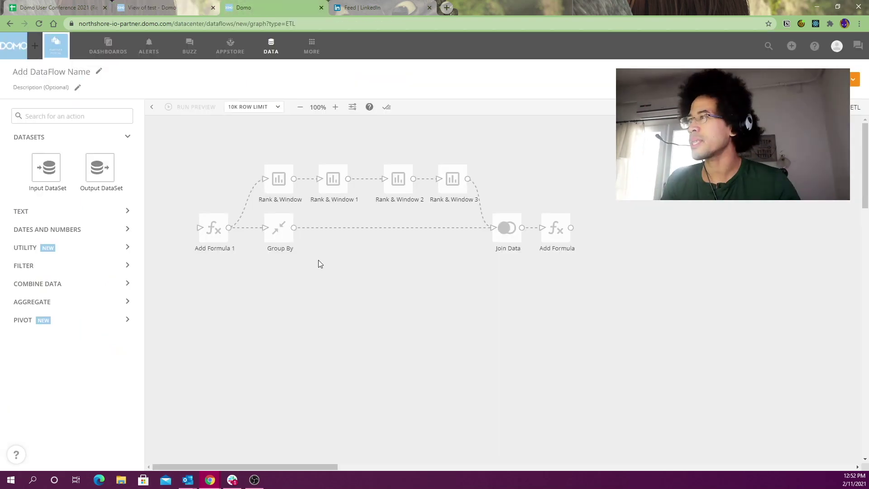
Inspect the Rank & Window and Group By step configurations in an enlarged settings panel
{"action": "left_click", "coordinate": [280, 188]}
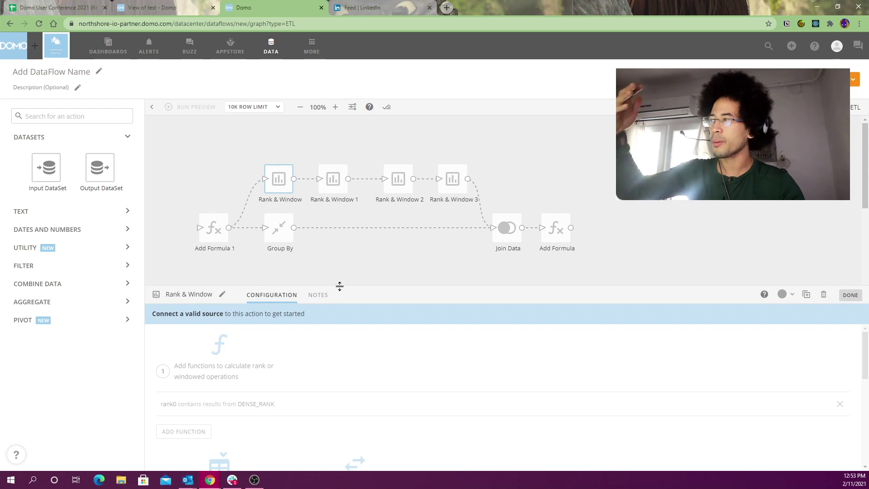
{"action": "left_click_drag", "start_coordinate": [340, 286], "coordinate": [318, 194]}
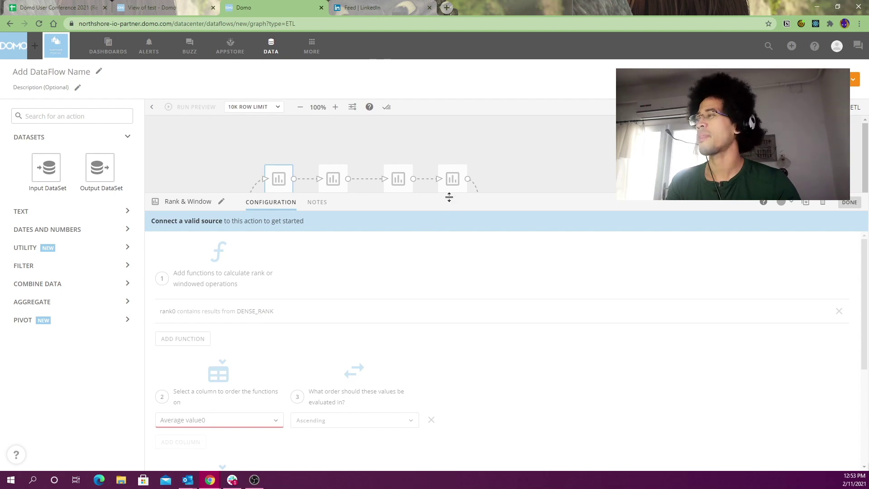
{"action": "left_click_drag", "start_coordinate": [449, 196], "coordinate": [430, 132]}
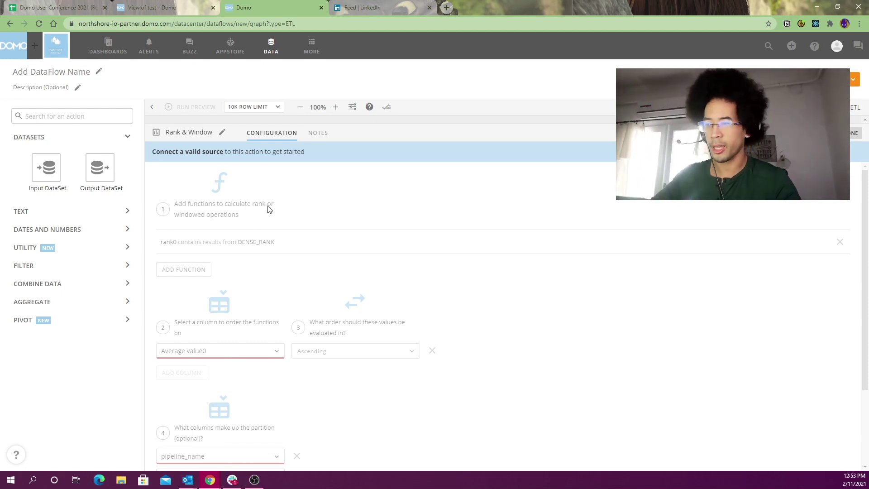
{"action": "left_click_drag", "start_coordinate": [345, 123], "coordinate": [346, 180]}
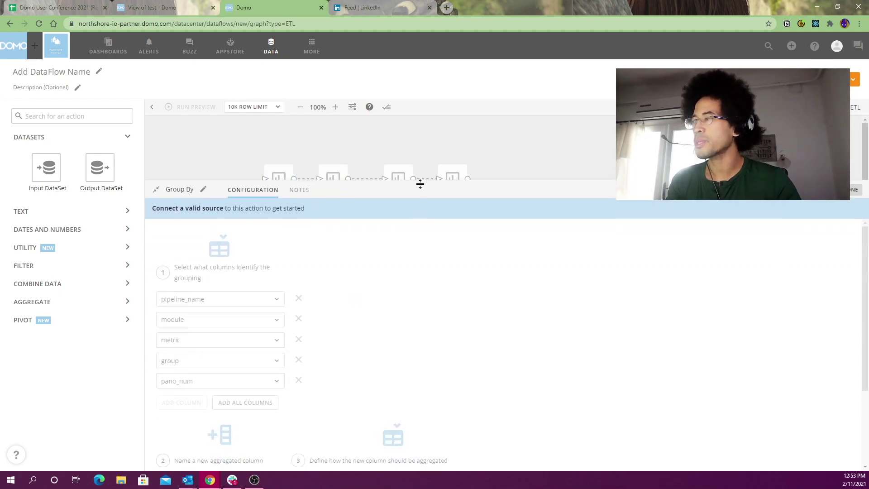
{"action": "left_click_drag", "start_coordinate": [420, 184], "coordinate": [355, 211]}
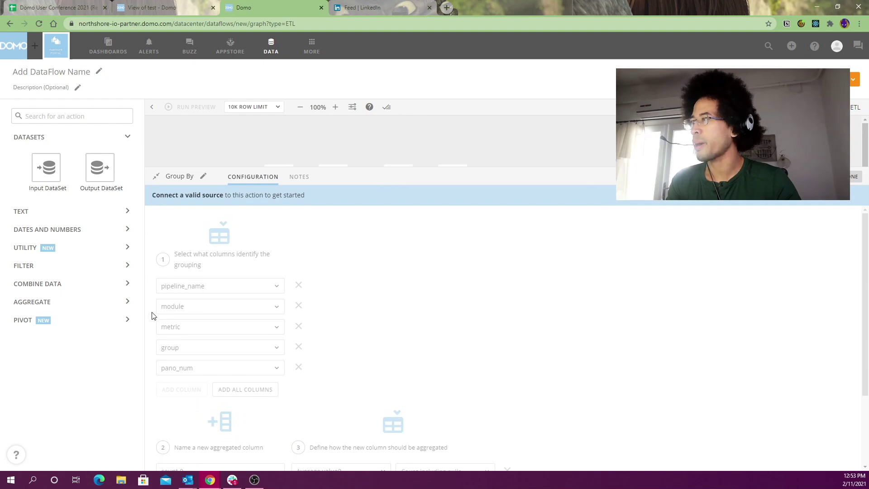
{"action": "left_click_drag", "start_coordinate": [400, 168], "coordinate": [393, 116]}
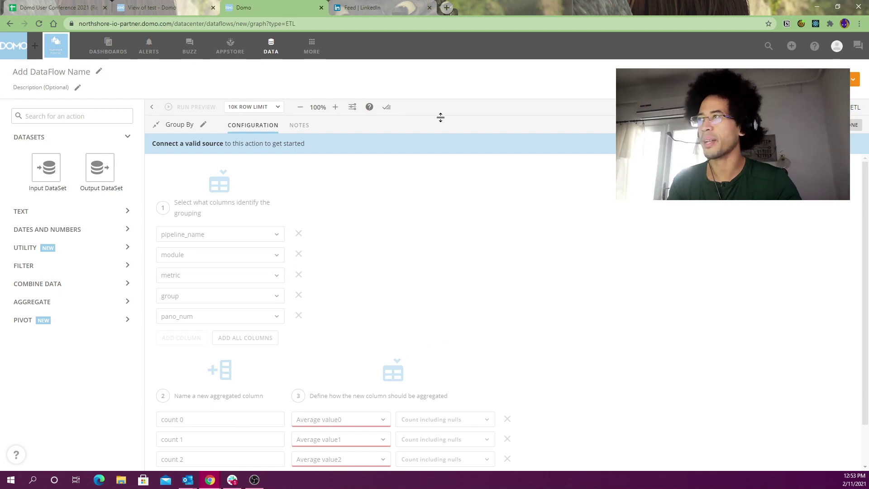
{"action": "left_click_drag", "start_coordinate": [441, 117], "coordinate": [448, 395]}
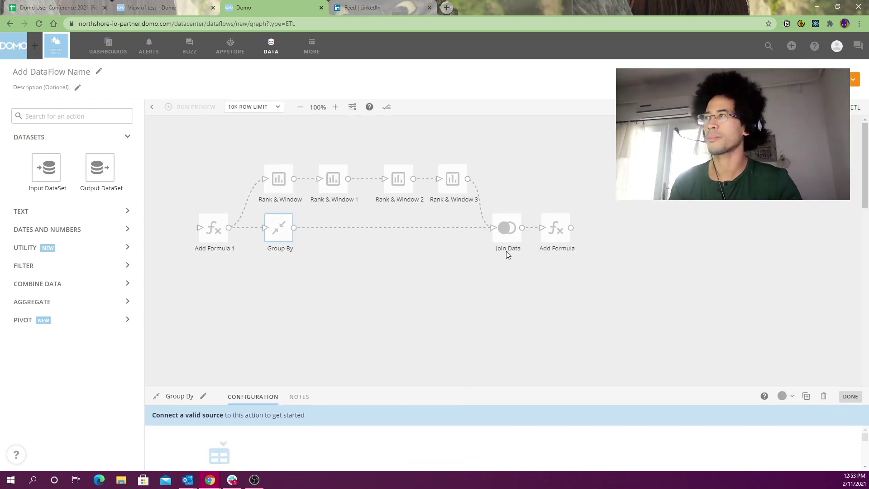
Read the Add Formula step's four percentile_rank formulas, each rank divided by count
{"action": "left_click", "coordinate": [552, 235]}
{"action": "left_click_drag", "start_coordinate": [326, 396], "coordinate": [340, 177]}
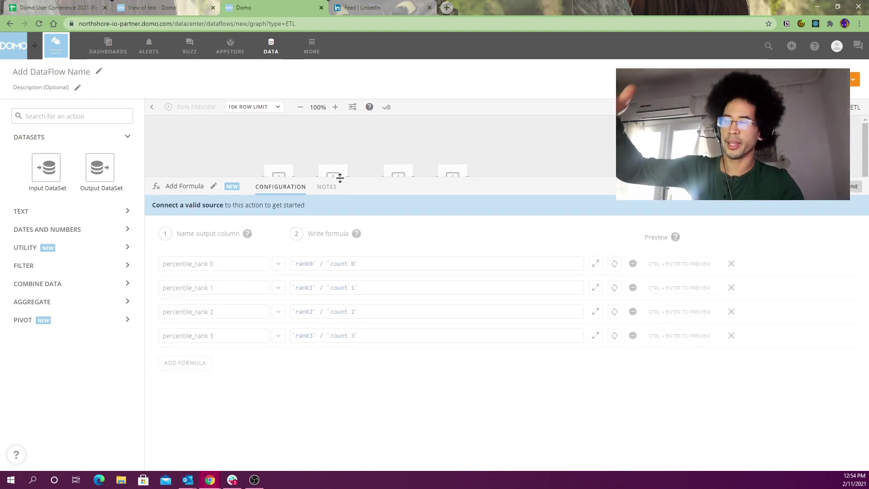
{"action": "left_click_drag", "start_coordinate": [340, 178], "coordinate": [334, 260]}
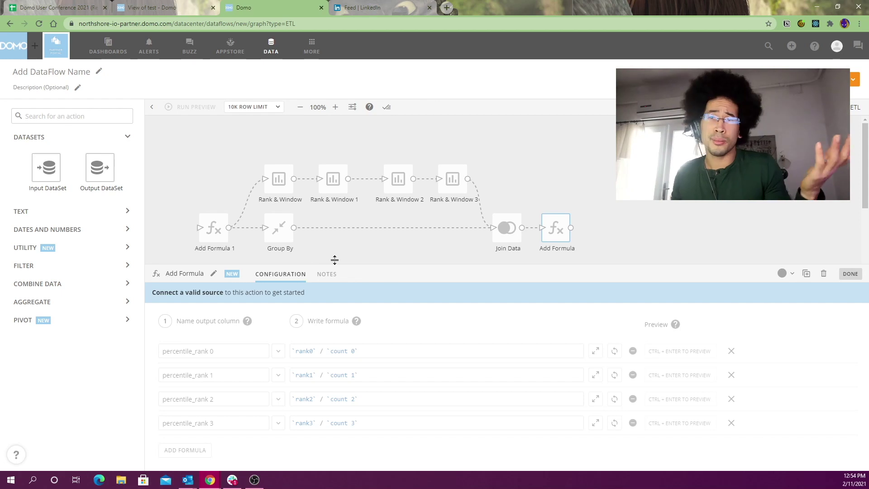
{"action": "key", "text": "alt+Tab"}
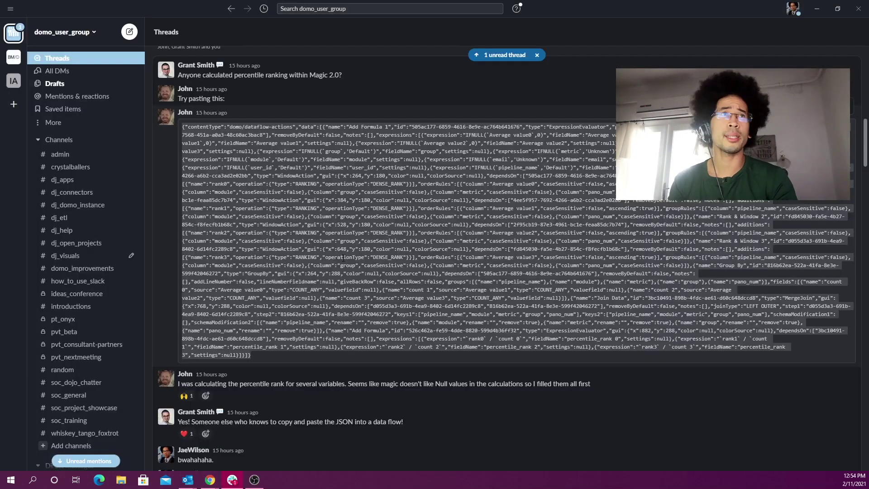
{"action": "scroll", "coordinate": [233, 203], "scroll_direction": "down", "scroll_amount": 15}
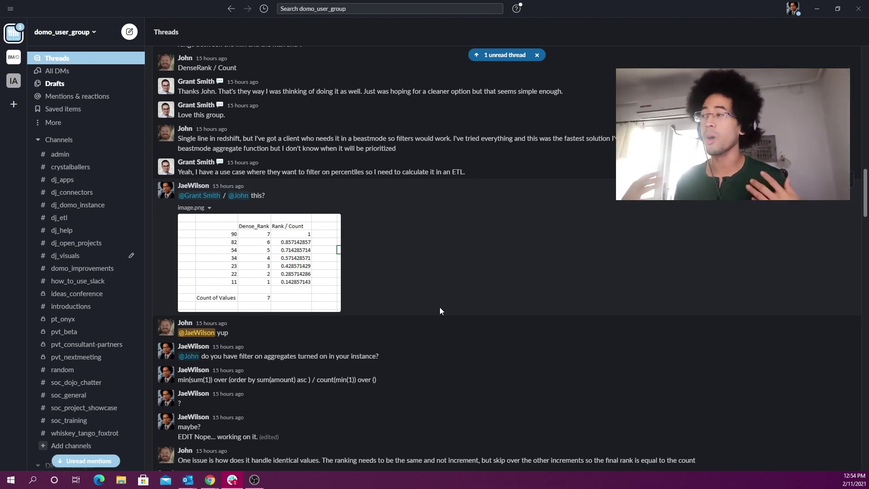
{"action": "key", "text": "alt+Tab"}
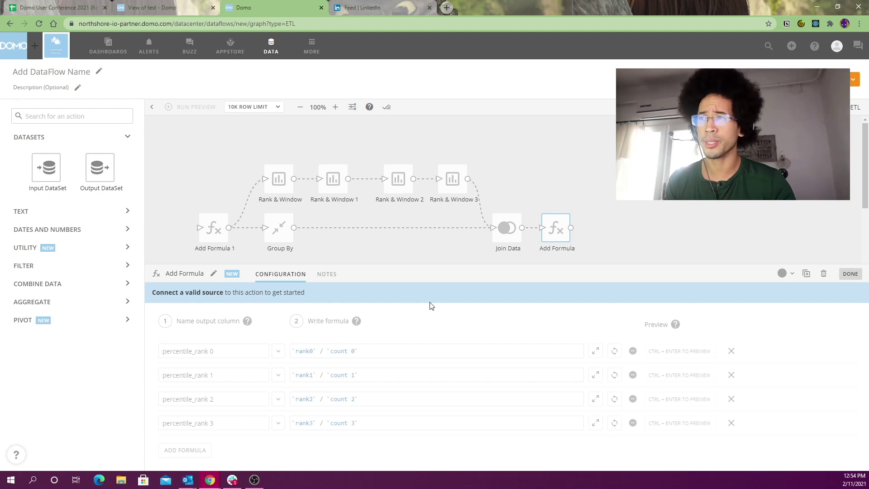
{"action": "left_click", "coordinate": [633, 203]}
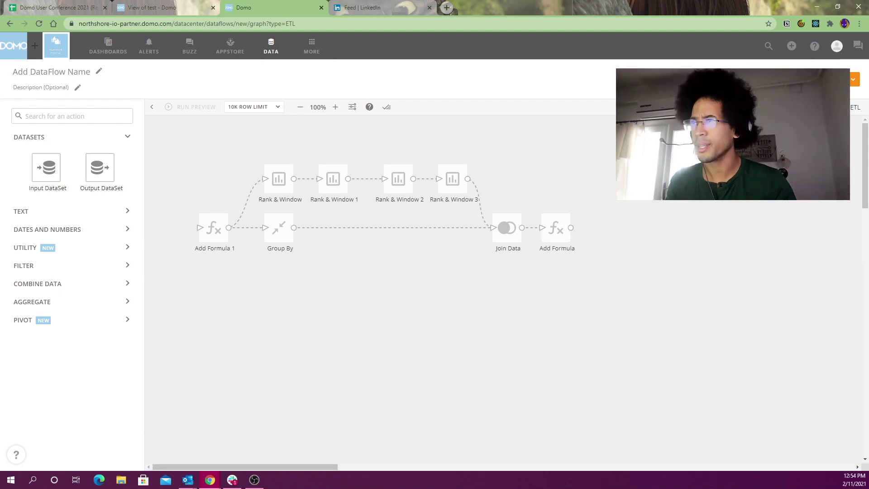
Discard the unsaved dataflow and open the test dataset's data rows
{"action": "left_click", "coordinate": [480, 84]}
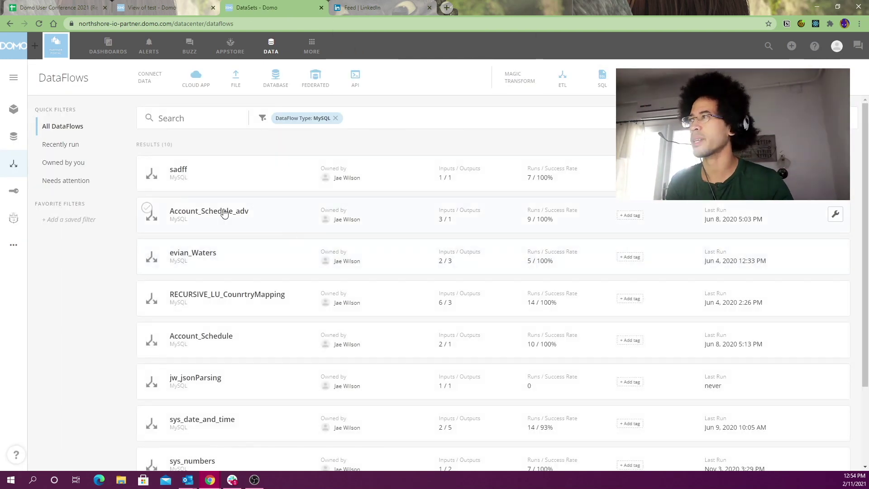
{"action": "left_click", "coordinate": [13, 136]}
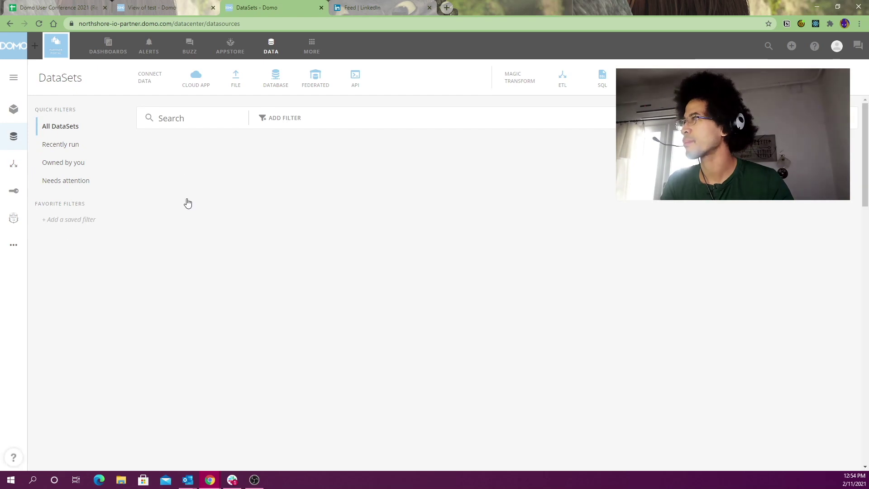
{"action": "left_click", "coordinate": [207, 252]}
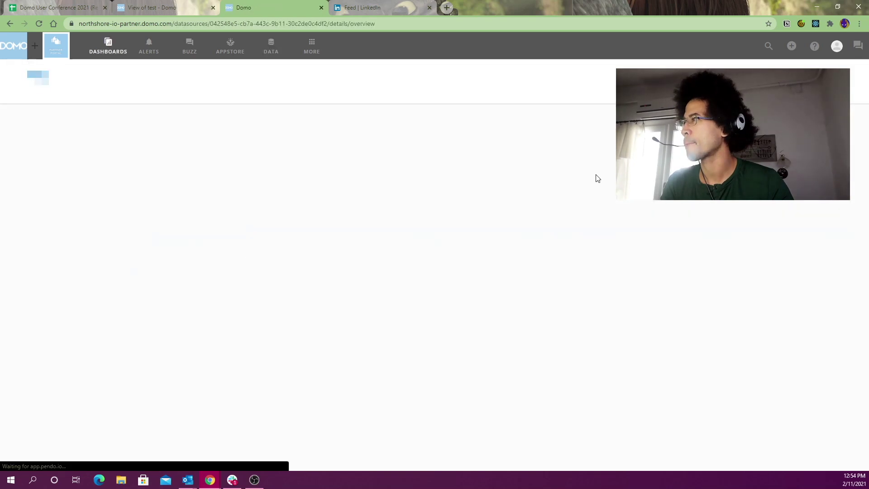
{"action": "left_click", "coordinate": [358, 76]}
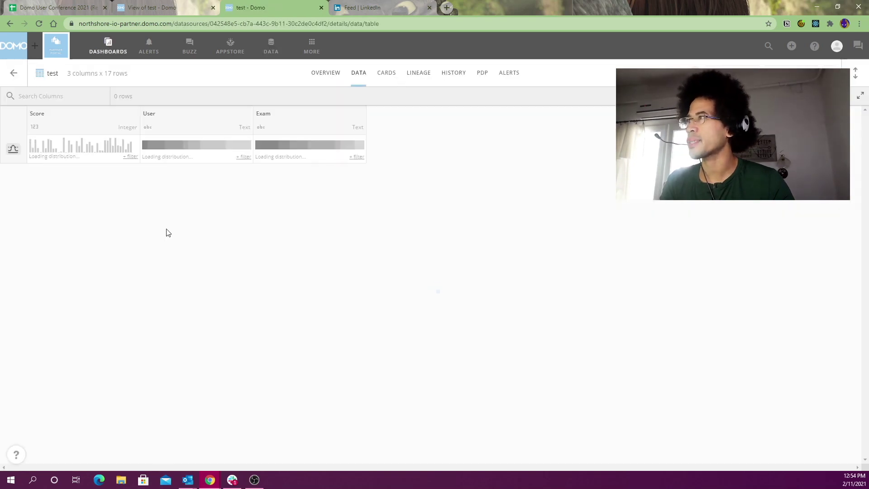
Look over the Score, User and Exam values, then start a new card from test
{"action": "left_click_drag", "start_coordinate": [91, 192], "coordinate": [93, 335]}
{"action": "left_click_drag", "start_coordinate": [194, 193], "coordinate": [198, 357]}
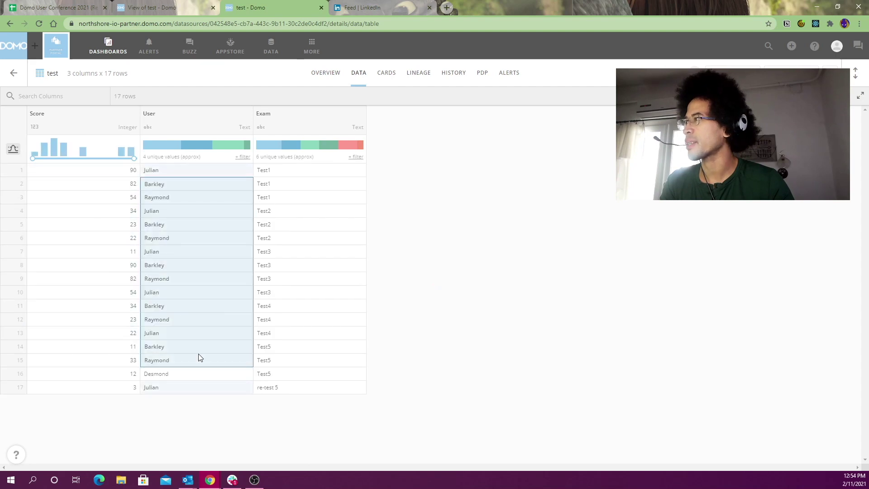
{"action": "left_click_drag", "start_coordinate": [291, 185], "coordinate": [272, 330]}
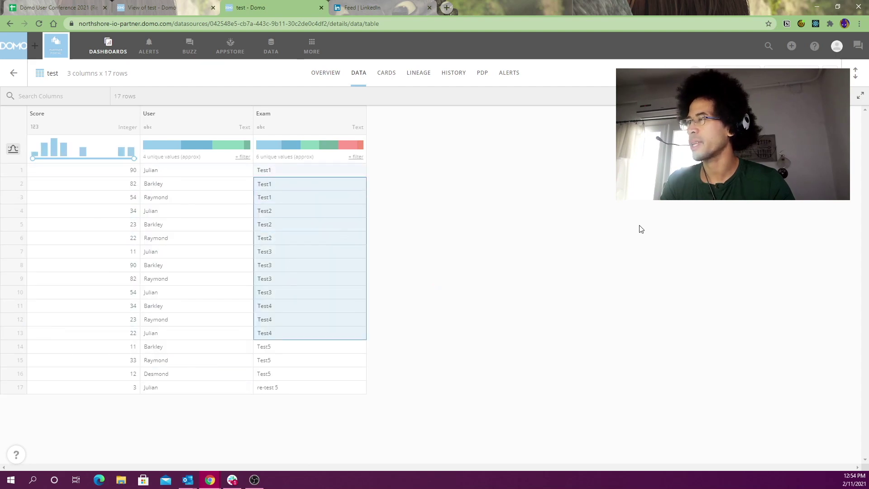
{"action": "key", "text": "Escape"}
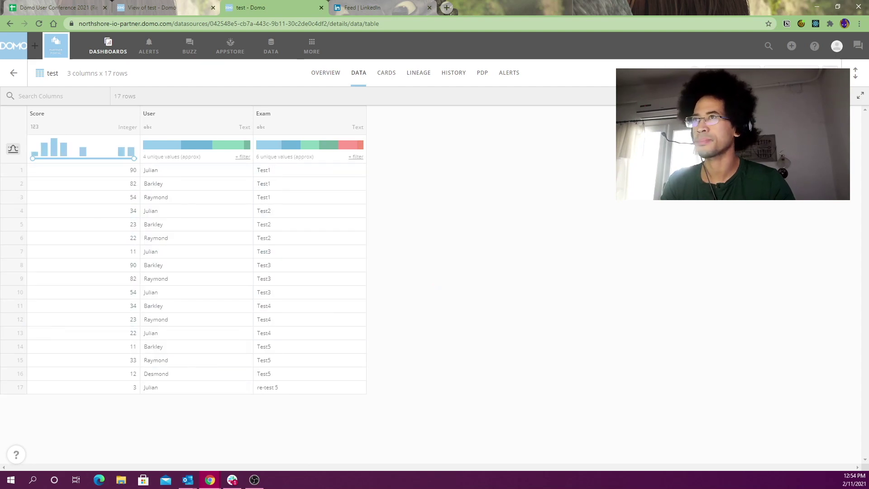
{"action": "left_click", "coordinate": [386, 73]}
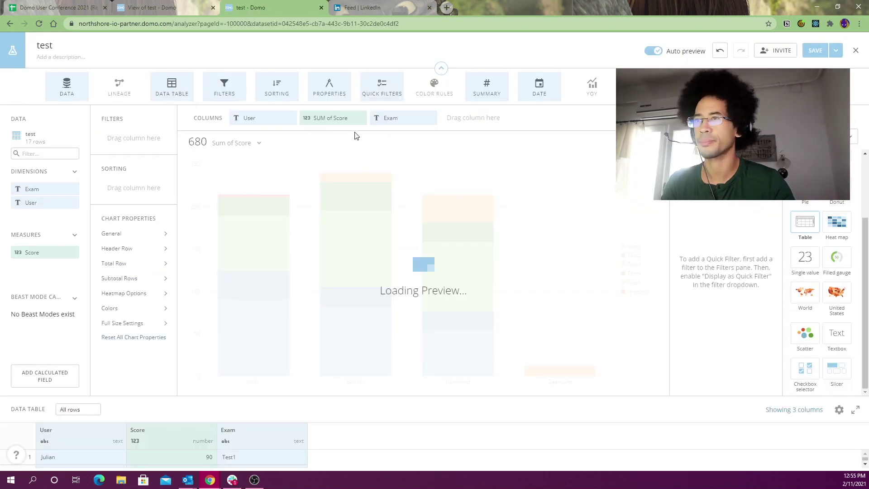
Re-add Score to the table columns aggregated as Sum, then start a calculated field
{"action": "left_click", "coordinate": [361, 117]}
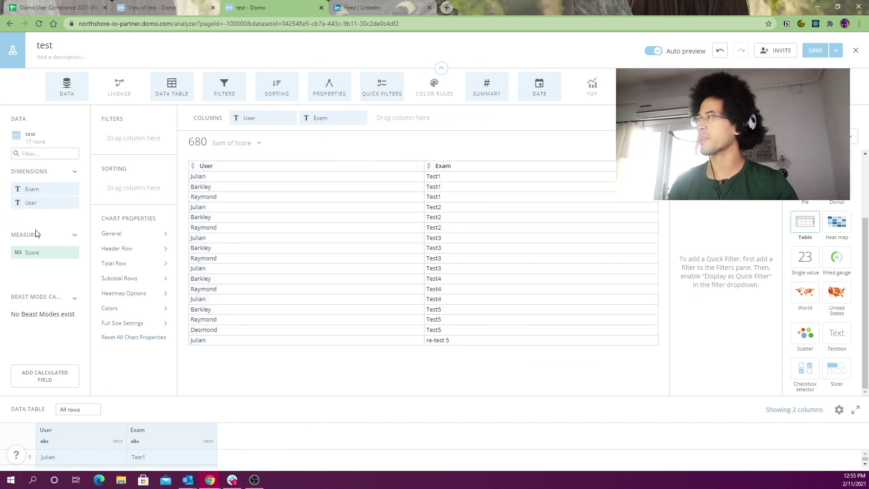
{"action": "left_click_drag", "start_coordinate": [32, 252], "coordinate": [389, 119]}
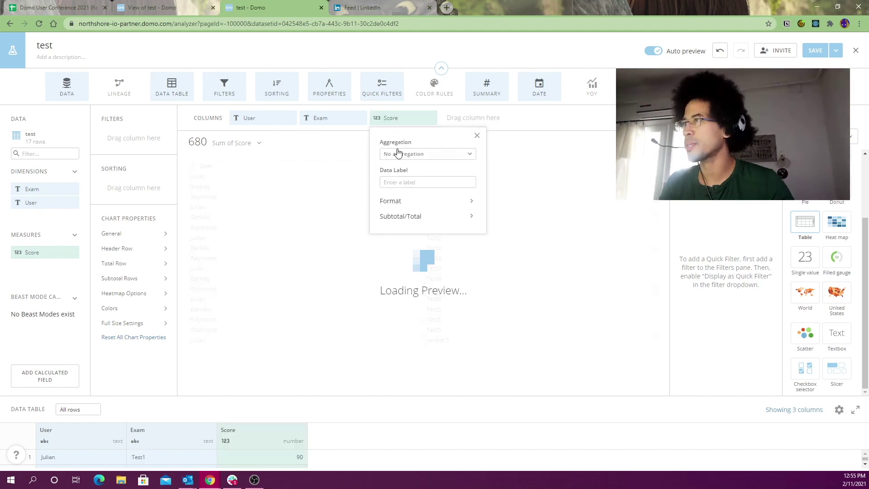
{"action": "left_click", "coordinate": [398, 153]}
{"action": "left_click", "coordinate": [404, 173]}
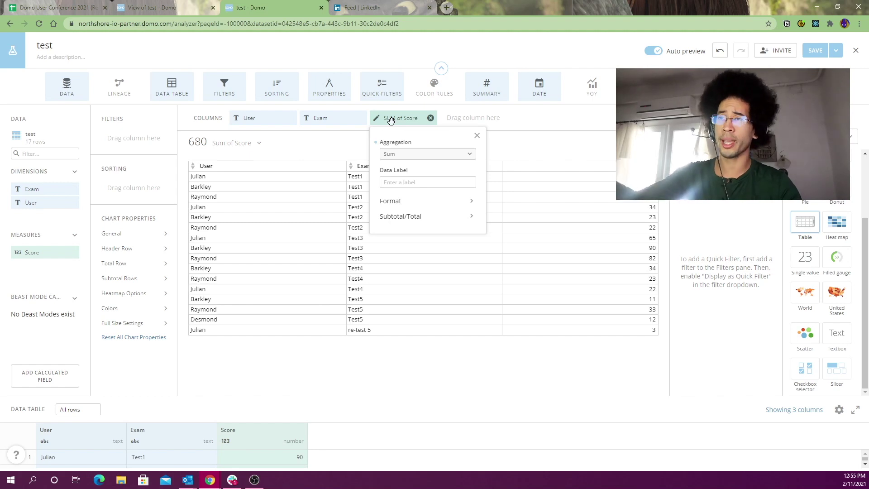
{"action": "left_click", "coordinate": [477, 135]}
{"action": "left_click", "coordinate": [47, 374]}
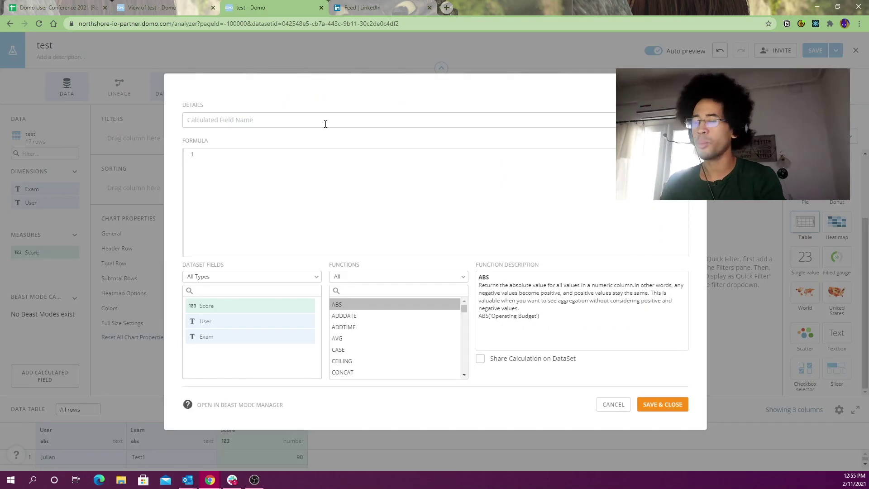
Name the field 'rank' with formula sum(min(1)) over (order by sum(`Score`) asc)
{"action": "left_click", "coordinate": [325, 124]}
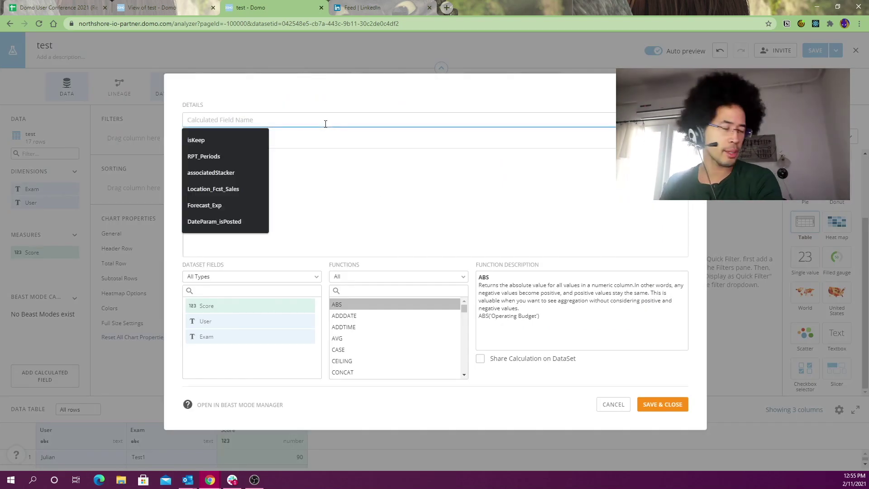
{"action": "type", "text": "rank"}
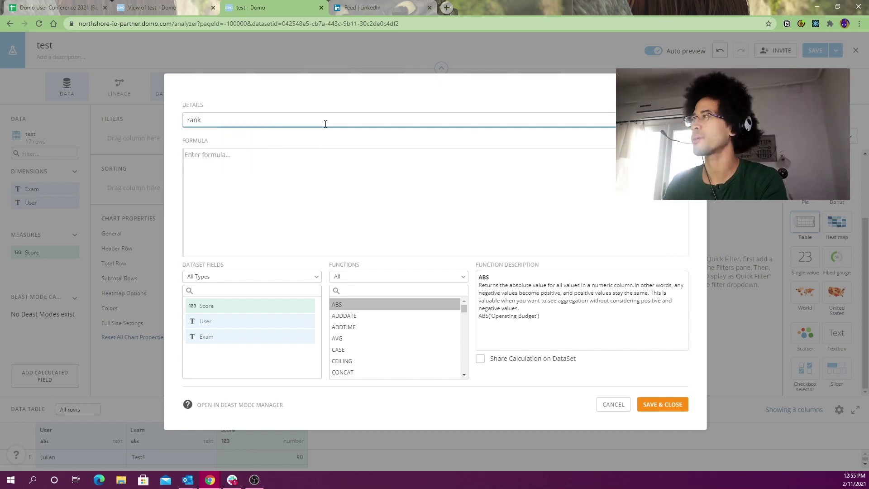
{"action": "left_click", "coordinate": [353, 159]}
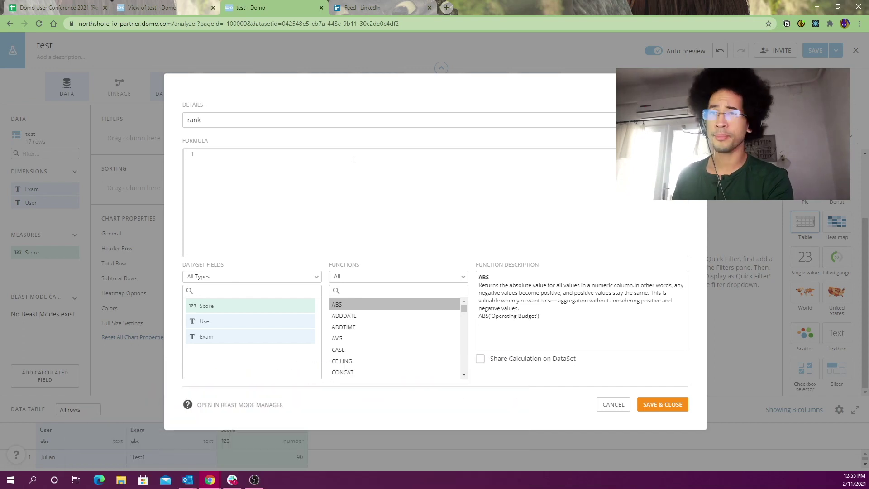
{"action": "type", "text": "sum("}
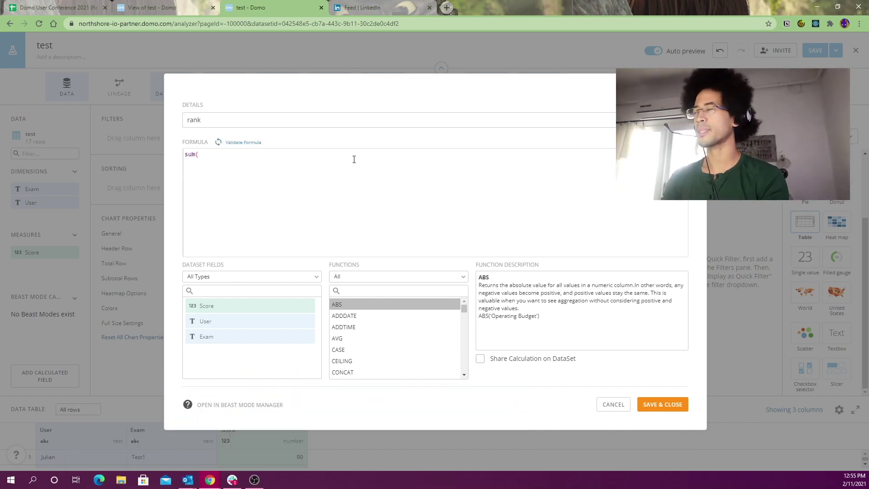
{"action": "type", "text": "min(1)) o"}
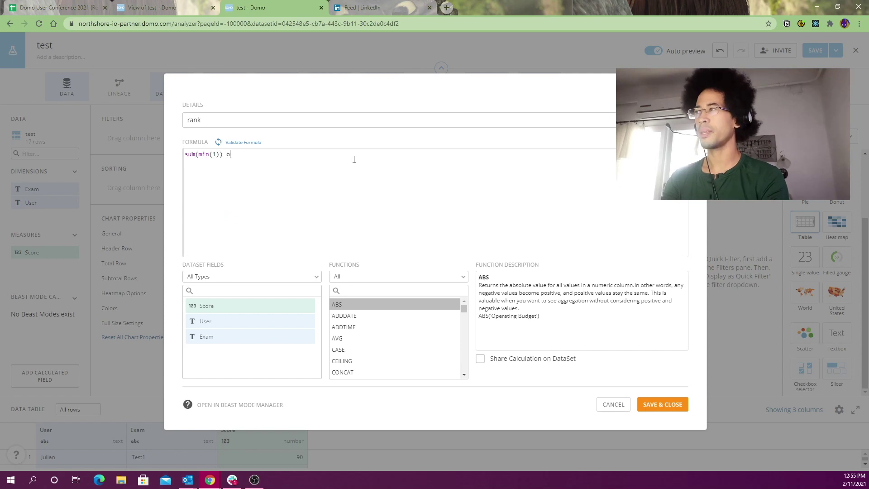
{"action": "type", "text": "ver (order by "}
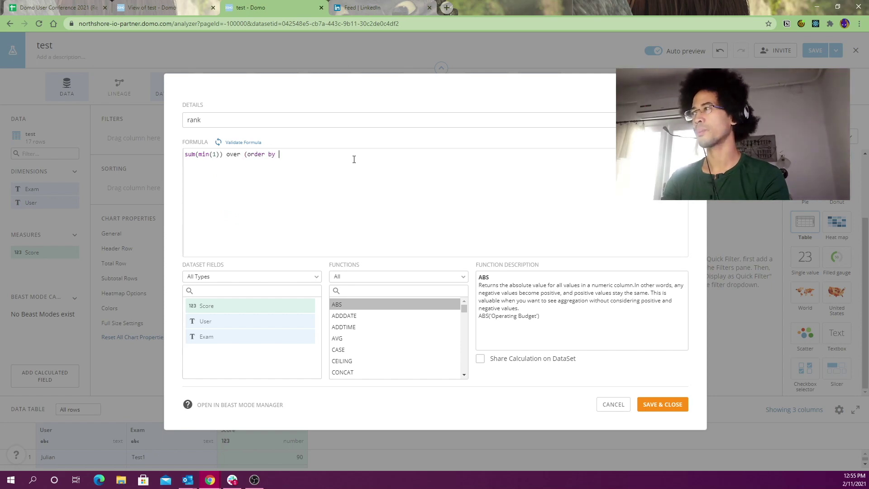
{"action": "type", "text": "sum"}
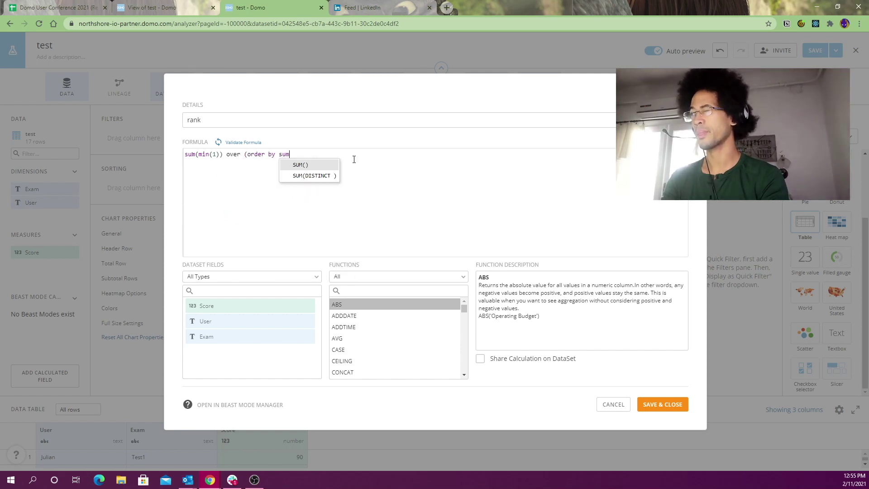
{"action": "type", "text": "(score"}
{"action": "key", "text": "Return"}
{"action": "type", "text": ") asc)"}
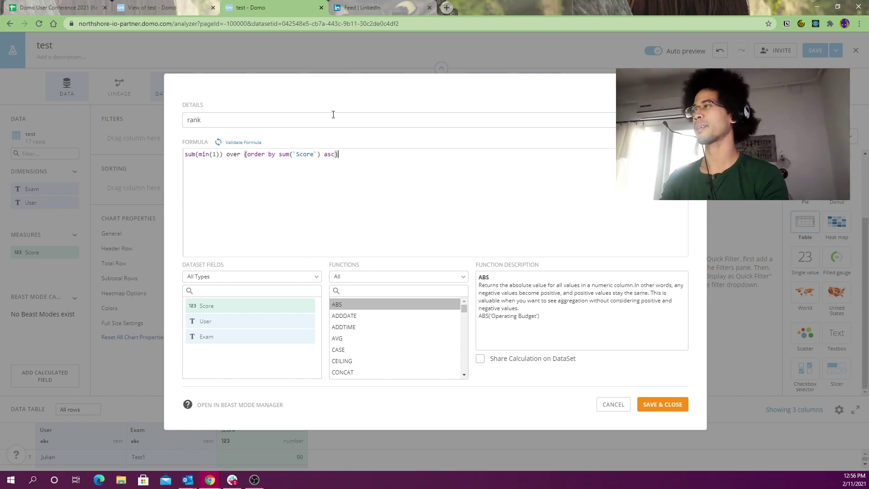
Save the rank Beast Mode and sort the table ascending by summed Score
{"action": "left_click_drag", "start_coordinate": [223, 154], "coordinate": [171, 159]}
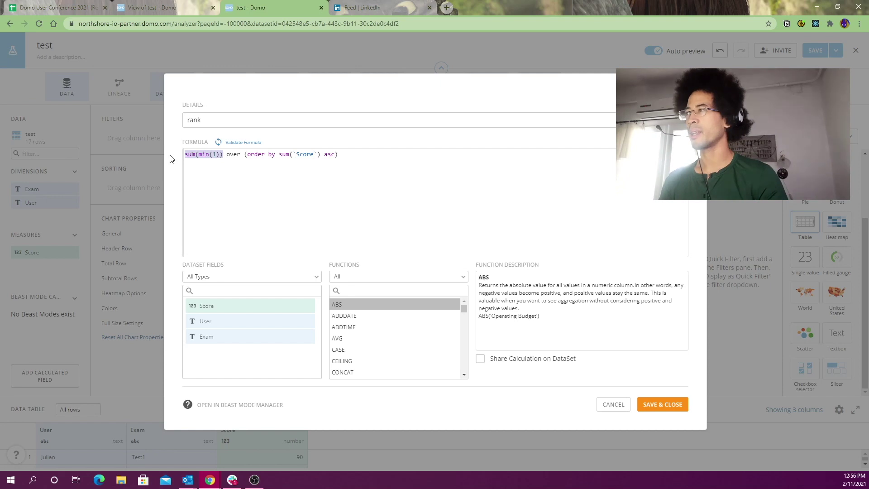
{"action": "left_click_drag", "start_coordinate": [247, 155], "coordinate": [323, 158]}
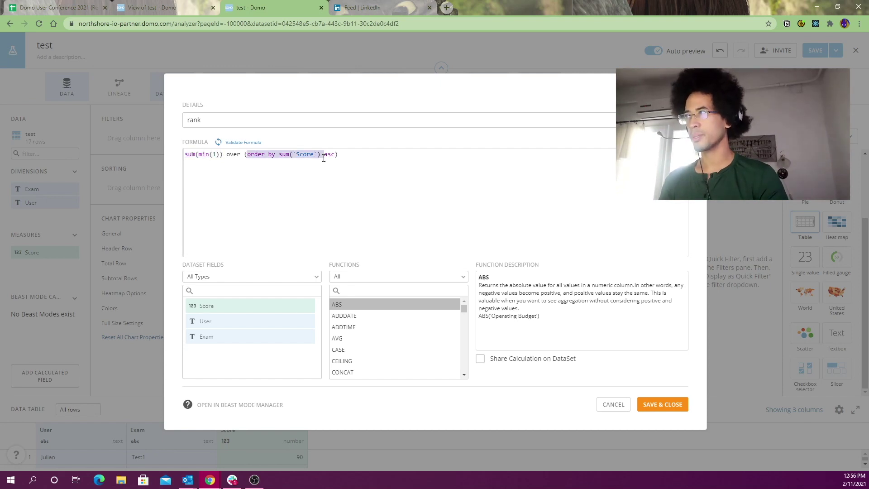
{"action": "left_click", "coordinate": [372, 172]}
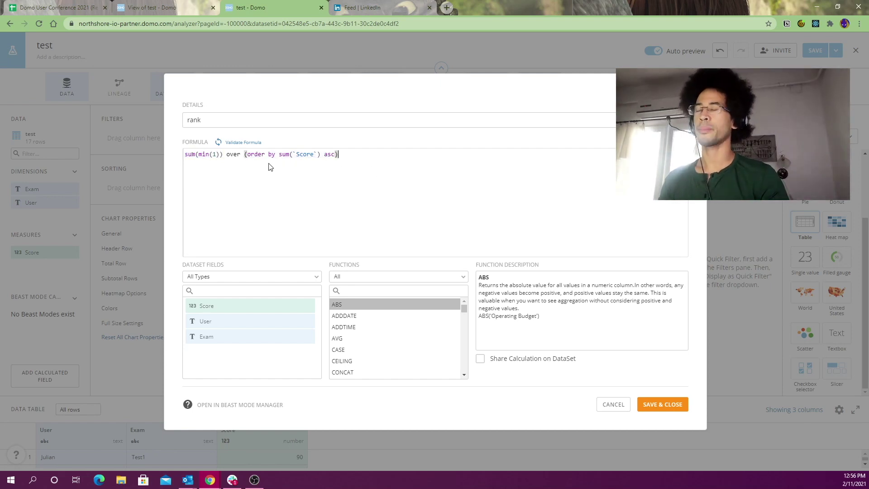
{"action": "key", "text": "ctrl+Return"}
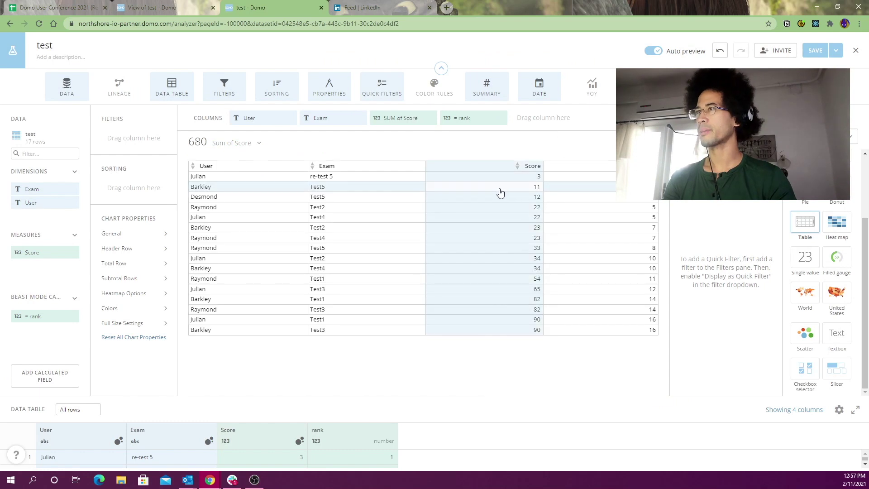
{"action": "left_click_drag", "start_coordinate": [417, 117], "coordinate": [131, 189]}
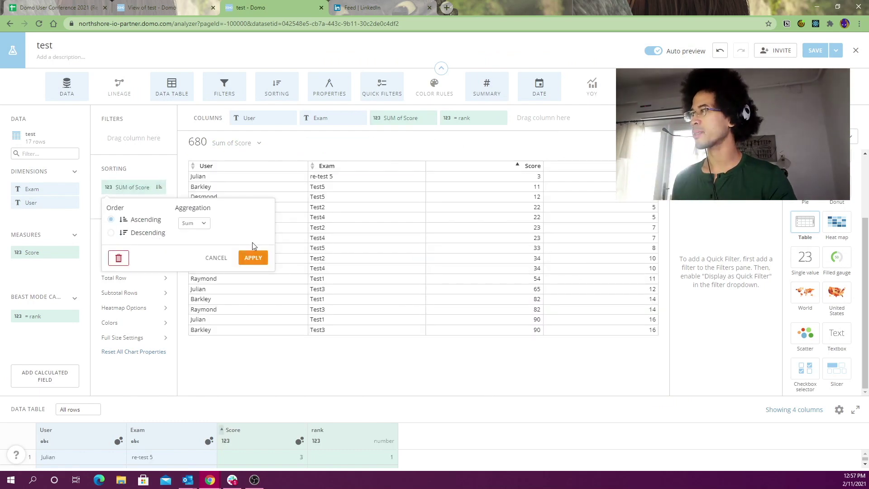
{"action": "left_click", "coordinate": [253, 257]}
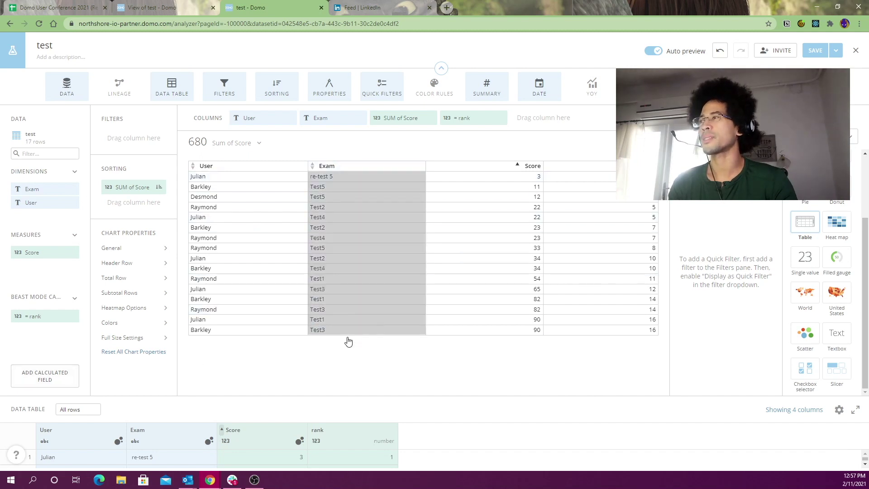
Open a new calculated field editor for the next Beast Mode
{"action": "left_click", "coordinate": [43, 376]}
Create total_rows as sum(min(1)) over (), save it, and add it as a table column
{"action": "type", "text": "sum("}
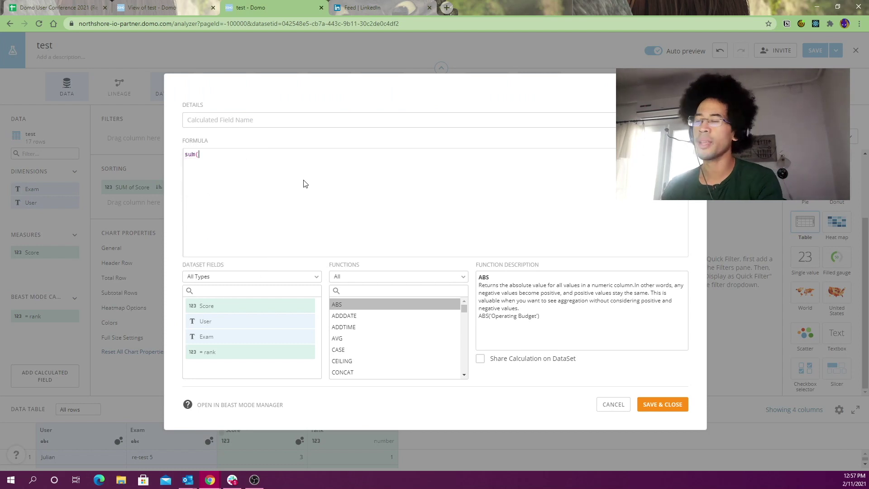
{"action": "type", "text": "min("}
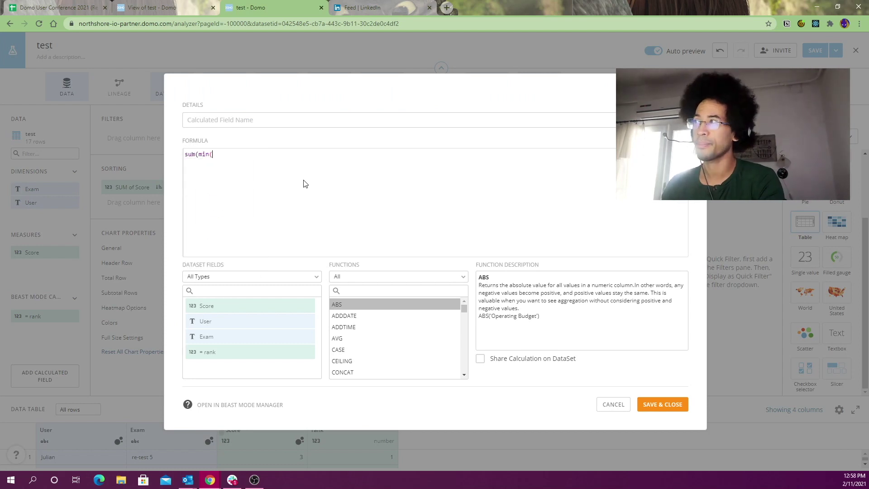
{"action": "type", "text": "1)) over ("}
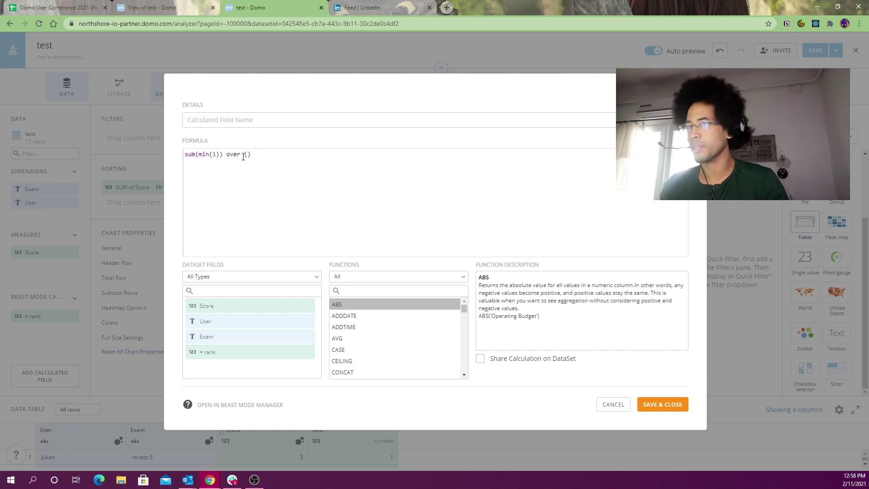
{"action": "left_click", "coordinate": [236, 125]}
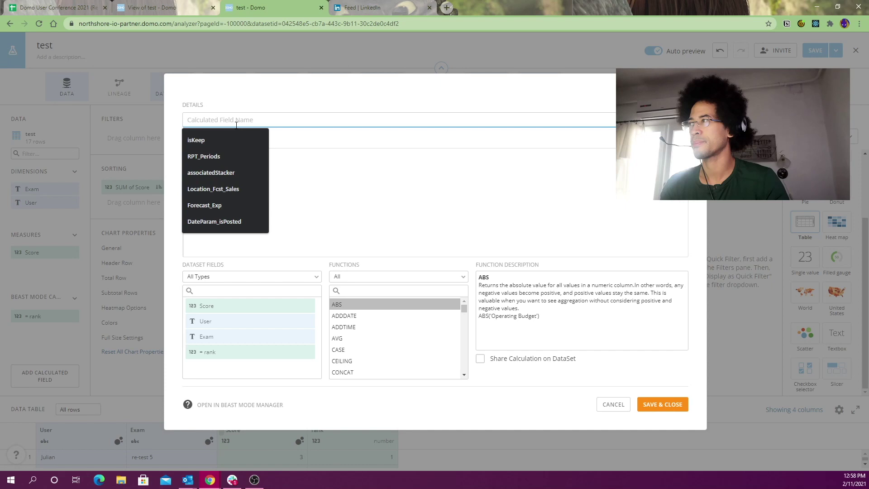
{"action": "type", "text": "total_rows"}
{"action": "left_click", "coordinate": [295, 171]}
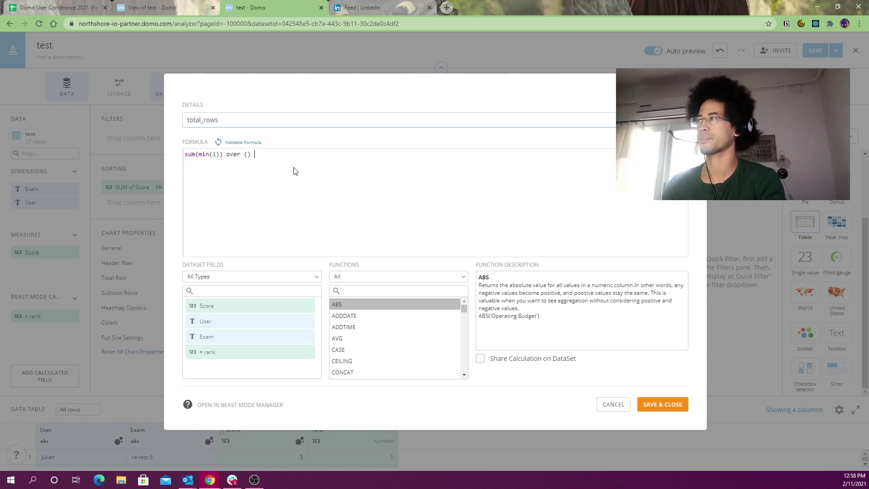
{"action": "key", "text": "Return"}
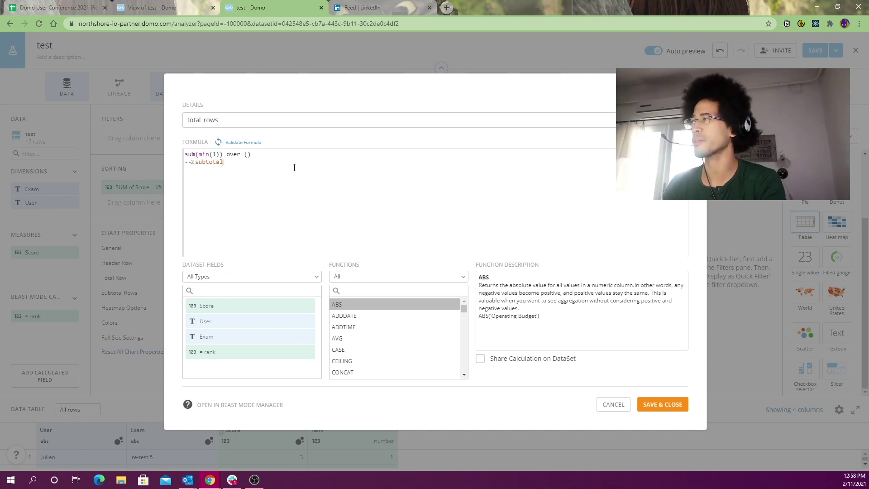
{"action": "key", "text": "Return"}
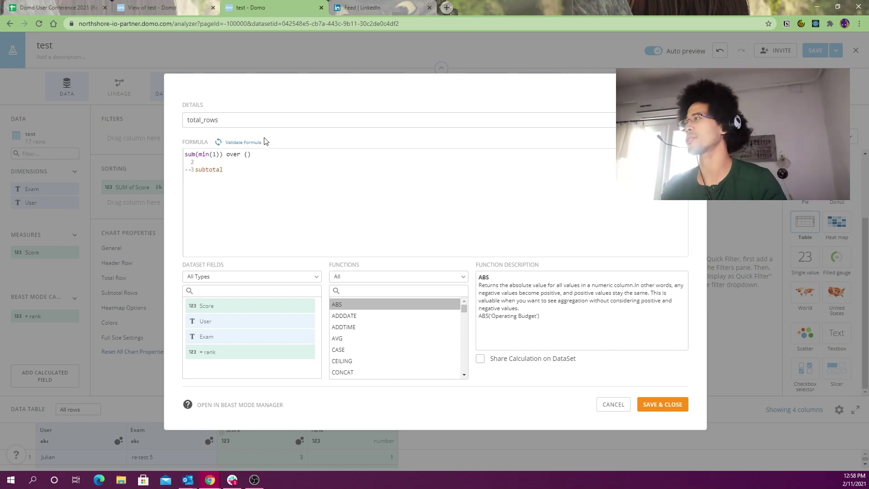
{"action": "left_click", "coordinate": [244, 142]}
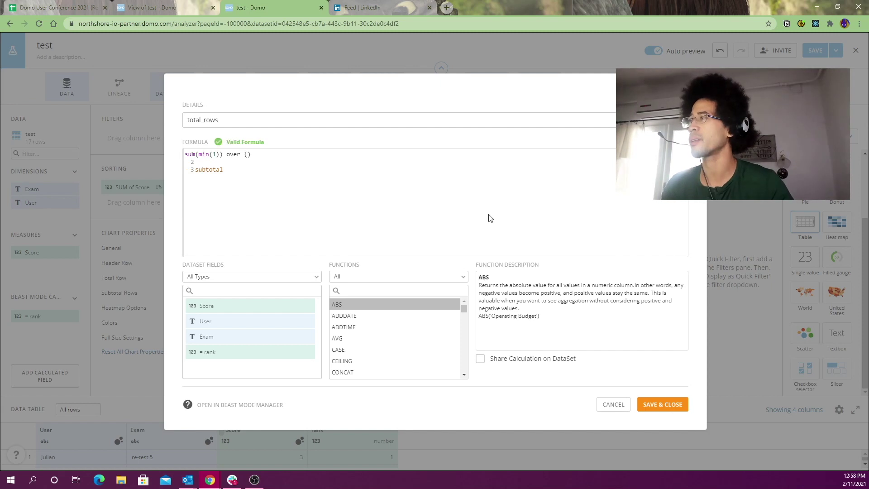
{"action": "left_click", "coordinate": [648, 405]}
{"action": "left_click_drag", "start_coordinate": [578, 224], "coordinate": [584, 116]}
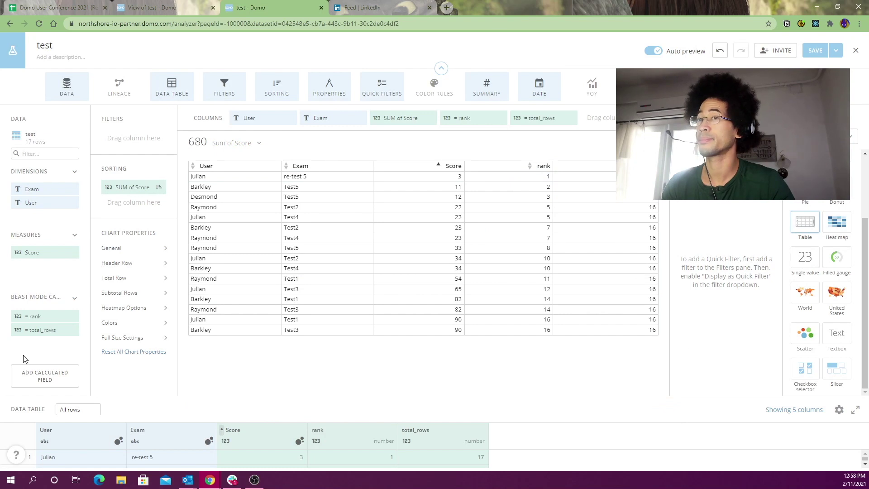
Build a formula dividing the Score-ordered running count by sum(min(1)) over ()
{"action": "left_click", "coordinate": [58, 375]}
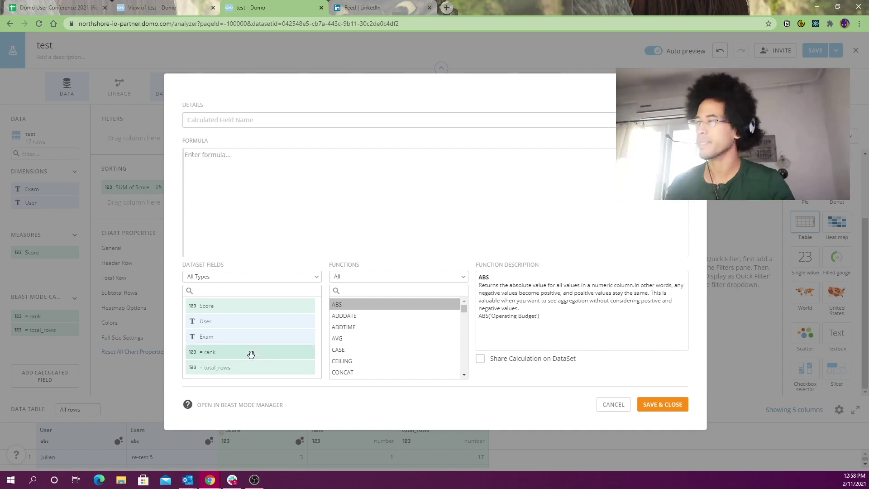
{"action": "left_click", "coordinate": [382, 194]}
{"action": "type", "text": "sum(min(1)) over (order by sum(`Score`) asc)  --cumulative sum of rowcount"}
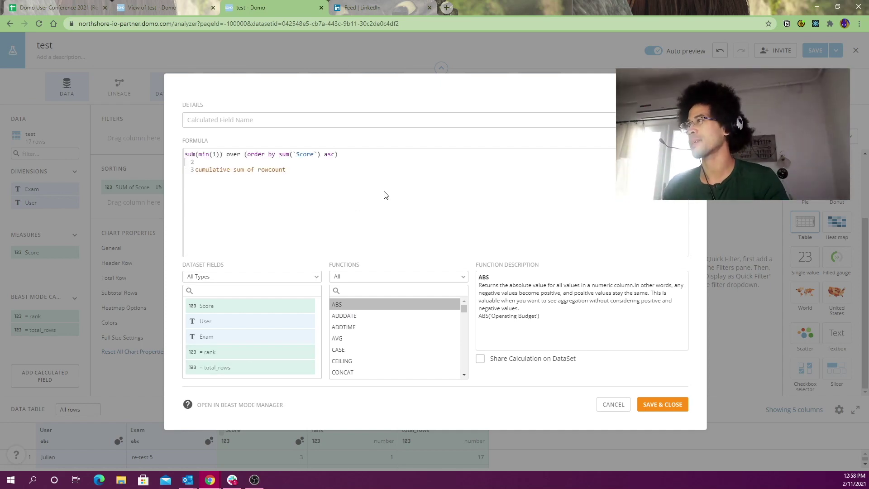
{"action": "key", "text": "Down"}
{"action": "key", "text": "shift+End"}
{"action": "key", "text": "BackSpace"}
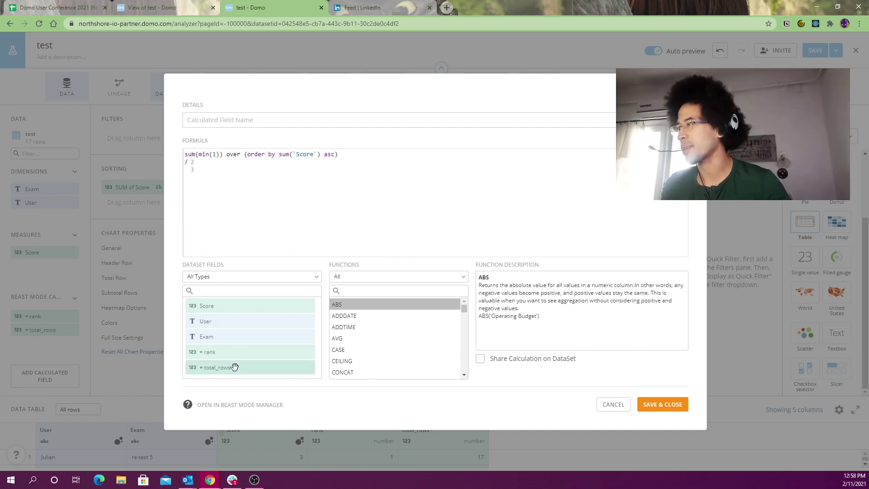
{"action": "type", "text": "sum(min(1)) over ()   -- subtotal"}
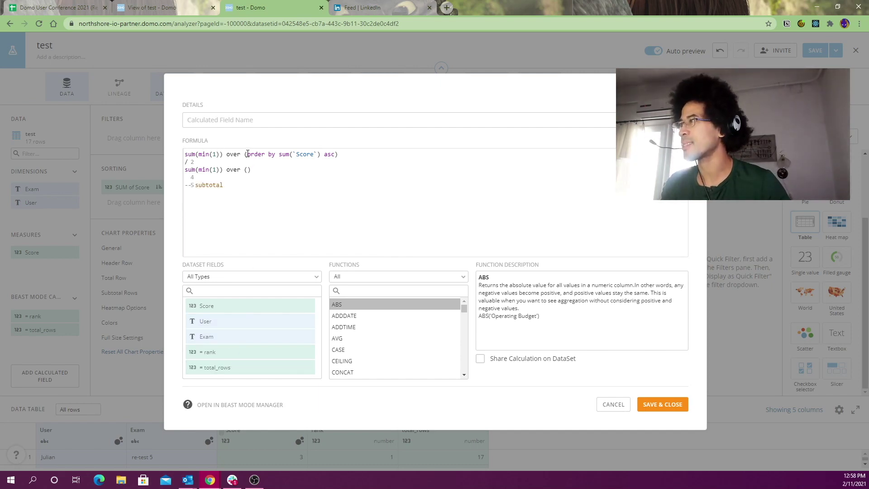
{"action": "left_click_drag", "start_coordinate": [247, 154], "coordinate": [335, 155]}
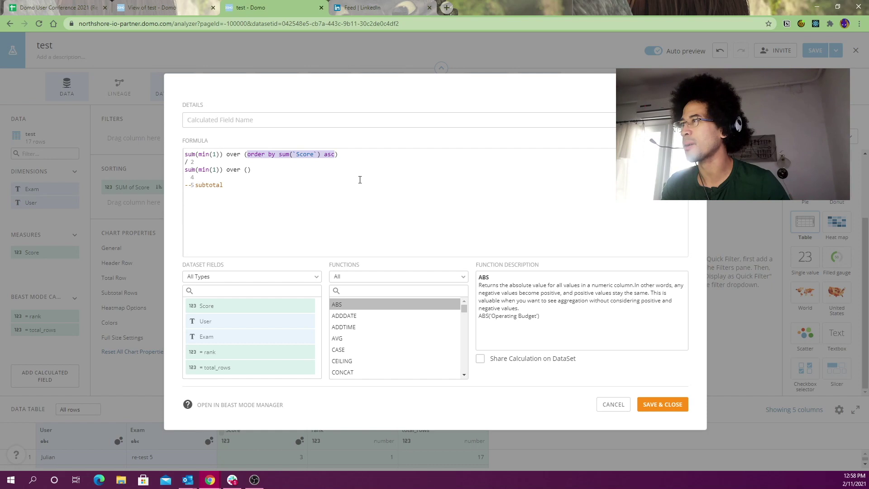
{"action": "key", "text": "BackSpace"}
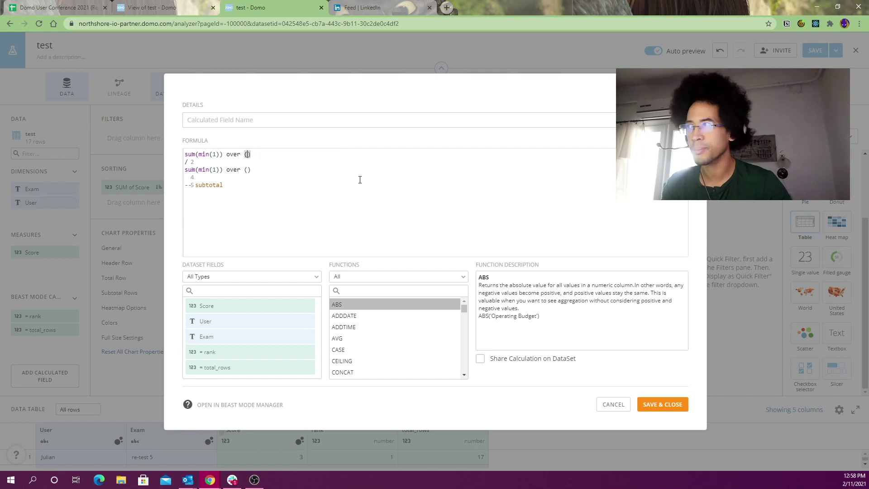
{"action": "key", "text": "ctrl+z"}
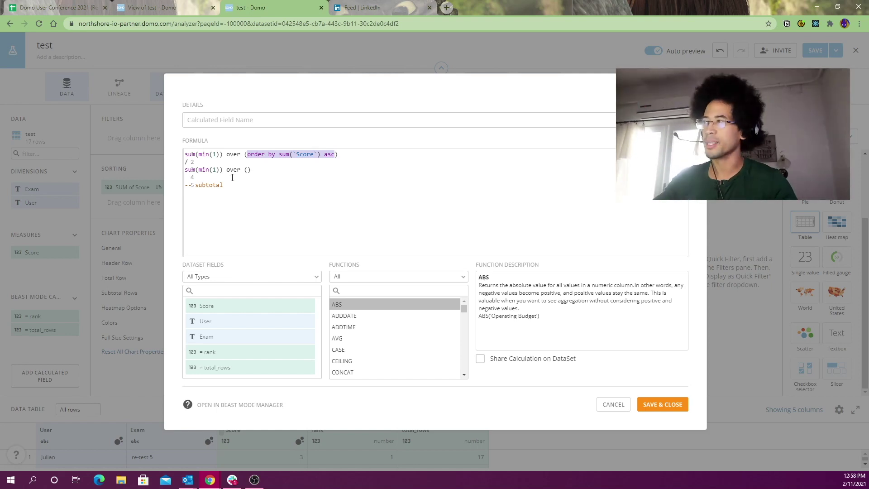
{"action": "key", "text": "Down"}
{"action": "key", "text": "Down"}
Name the calculated field percent_rank and save it
{"action": "left_click", "coordinate": [285, 118]}
{"action": "type", "text": "percent_rank"}
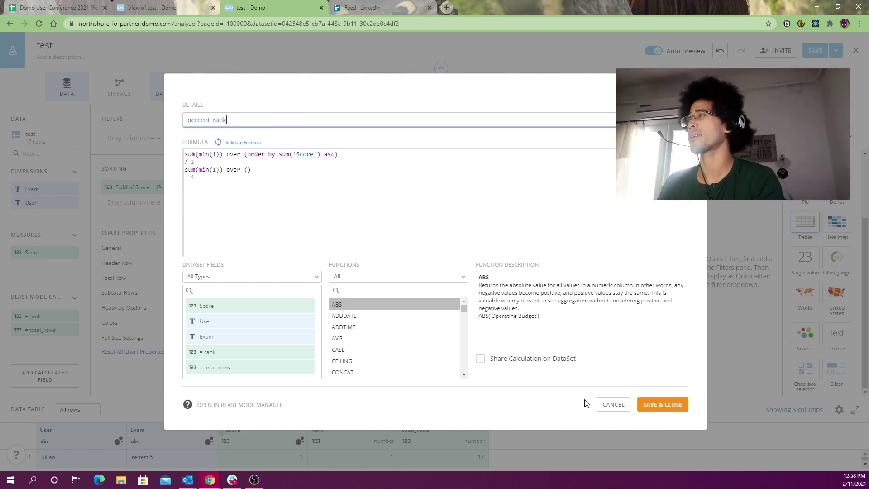
{"action": "left_click", "coordinate": [662, 404]}
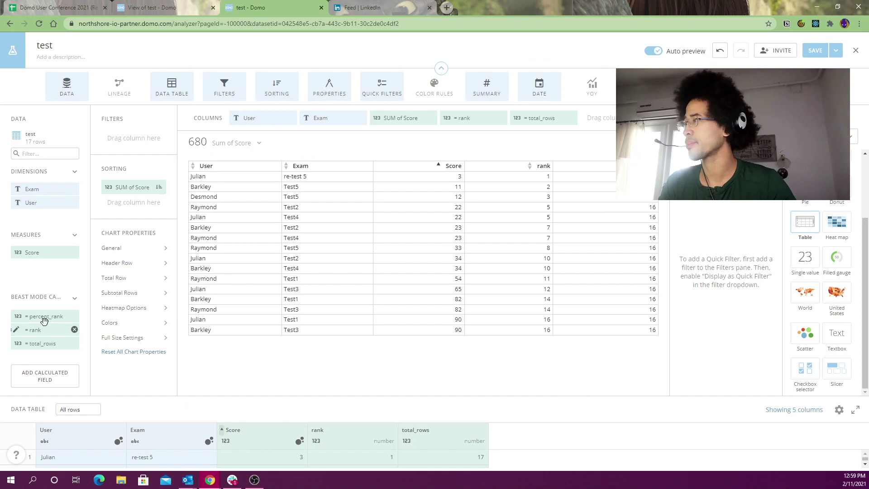
Add percent_rank to the table as its sixth column
{"action": "left_click_drag", "start_coordinate": [44, 321], "coordinate": [598, 119]}
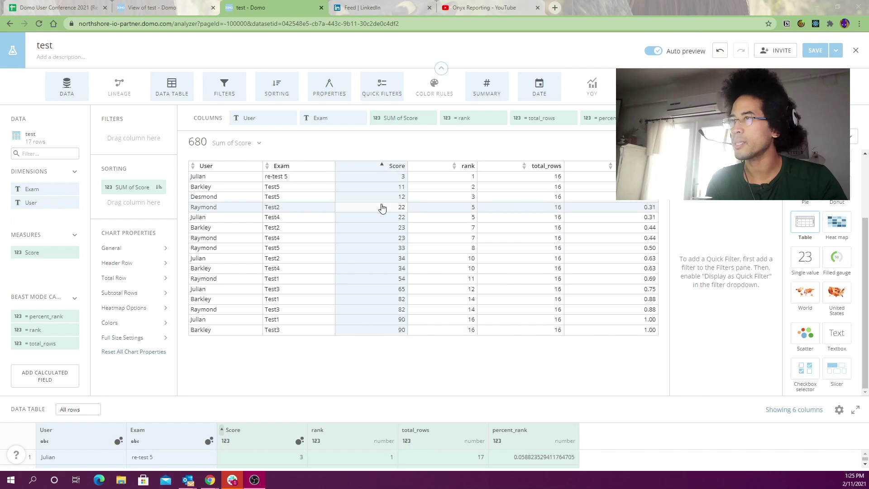
Insert the percent_rank formula as a new calculated field and add partition by `Exam` to both over() clauses
{"action": "left_click", "coordinate": [35, 381]}
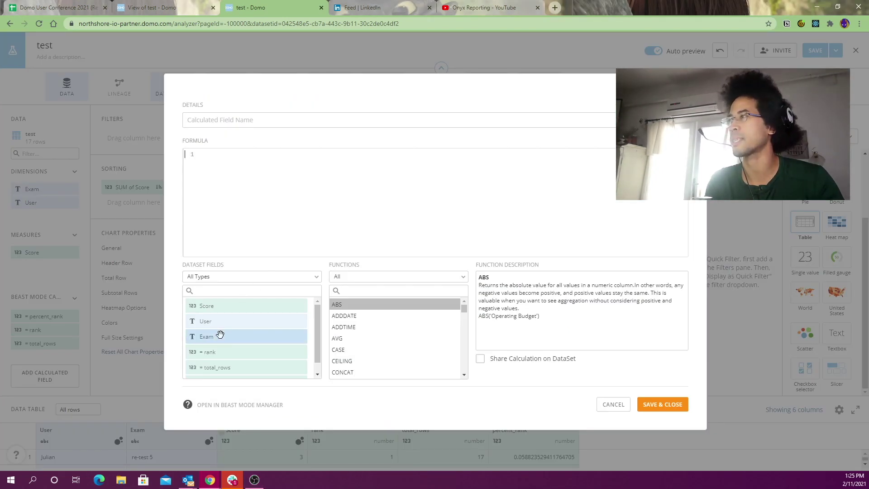
{"action": "scroll", "coordinate": [226, 358], "scroll_direction": "down", "scroll_amount": 2}
{"action": "left_click", "coordinate": [231, 372]}
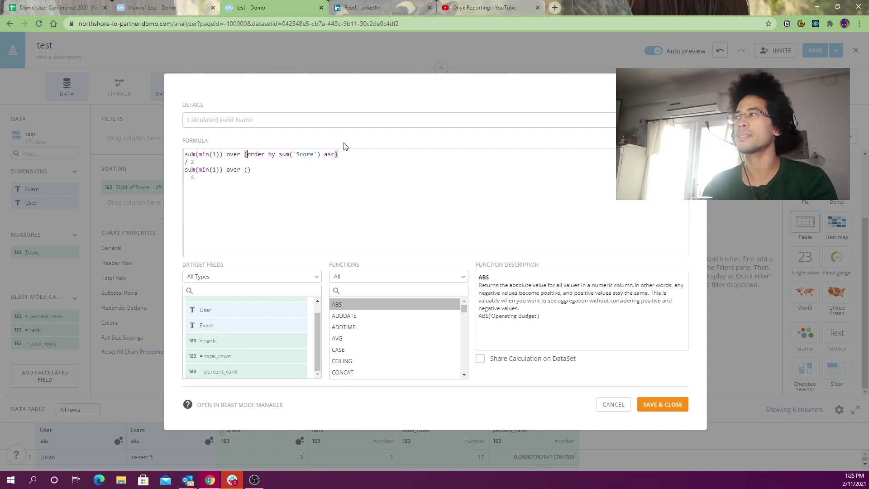
{"action": "type", "text": "partion by"}
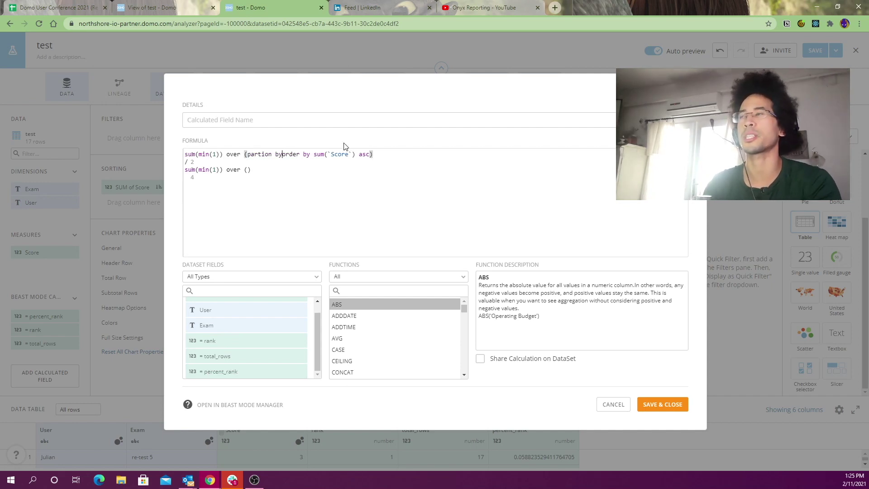
{"action": "type", "text": " exa"}
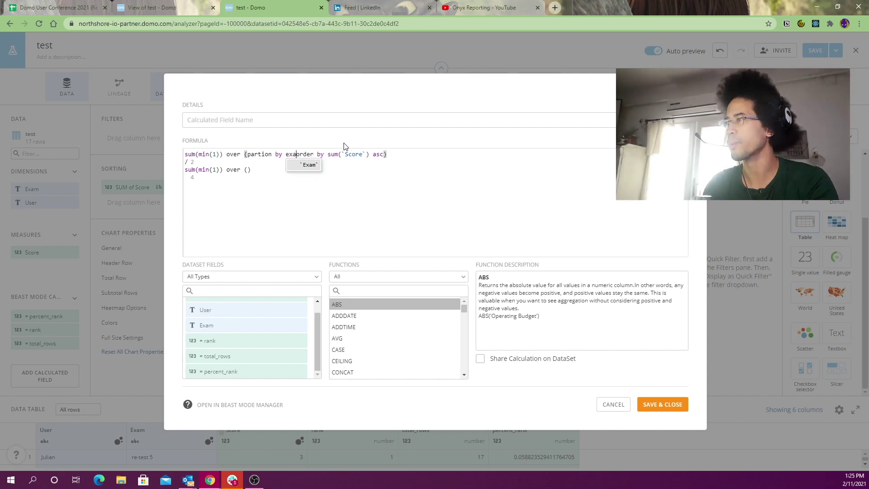
{"action": "key", "text": "Return"}
{"action": "key", "text": "End"}
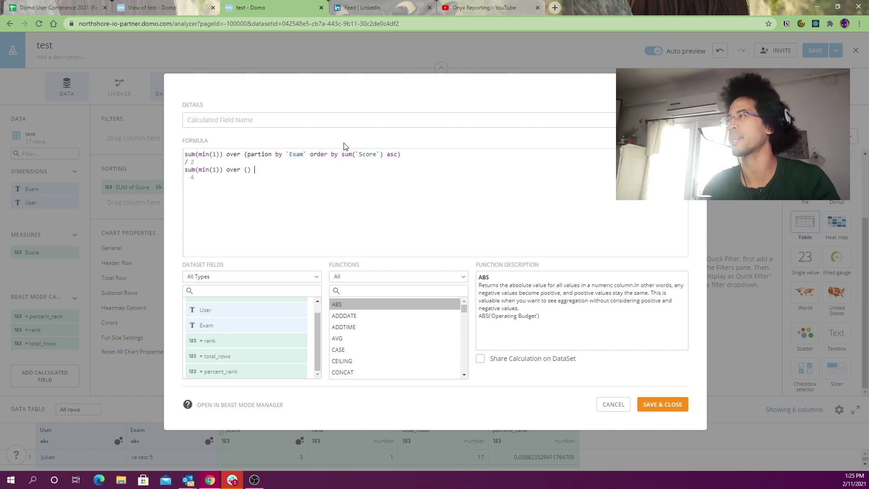
{"action": "type", "text": "partit"}
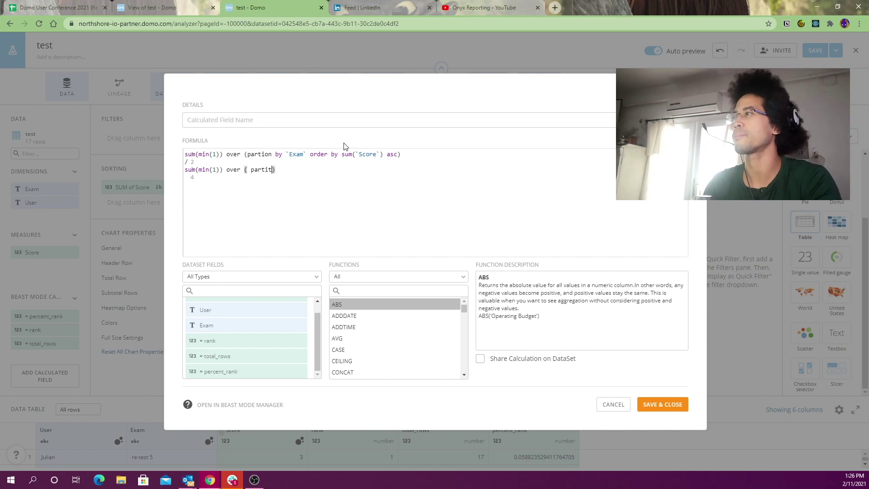
{"action": "type", "text": "ion by ex"}
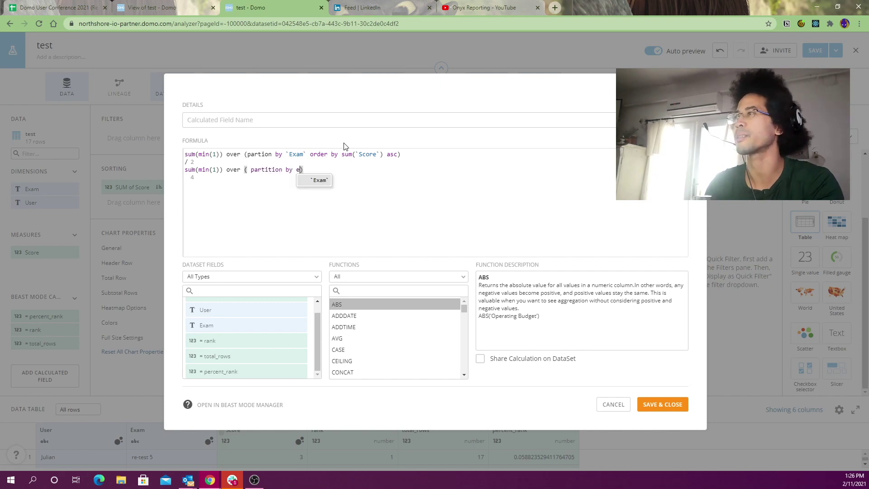
{"action": "key", "text": "Return"}
Name the field percent_rank_byExam, fix the 'partition' typo, and save the Beast Mode
{"action": "left_click", "coordinate": [206, 120]}
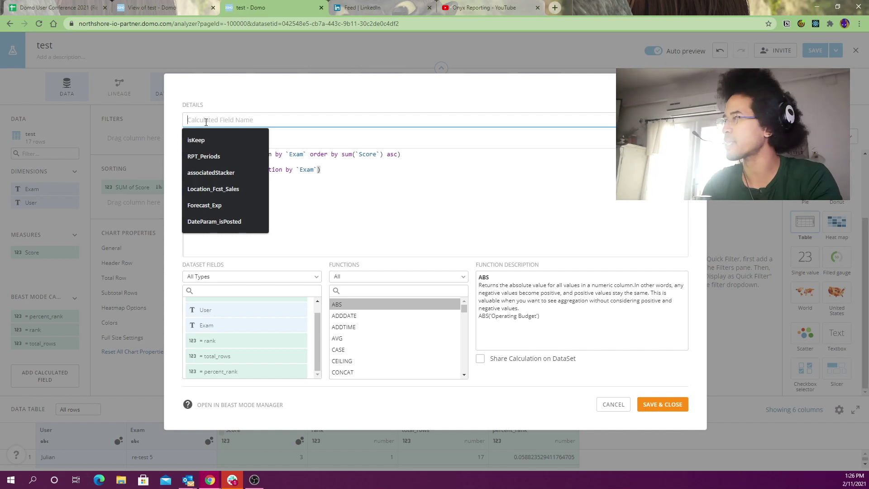
{"action": "type", "text": "perecent"}
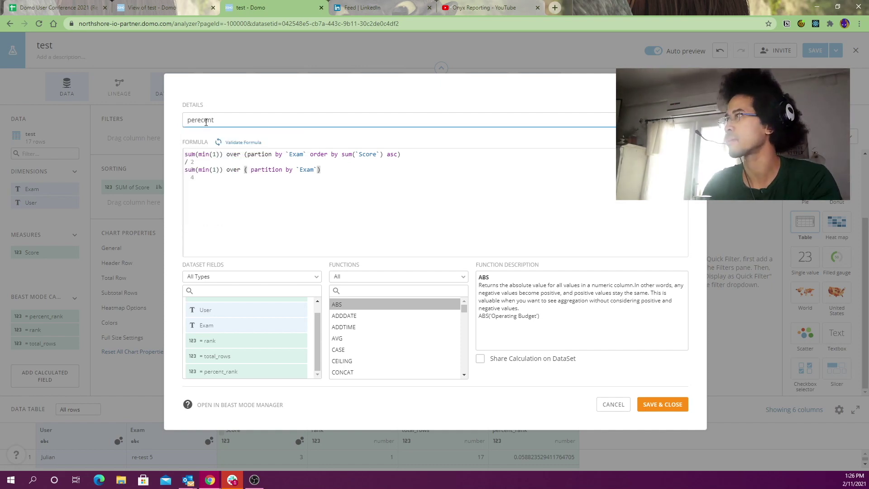
{"action": "key", "text": "ctrl+a"}
{"action": "type", "text": "percent_rank_byExam"}
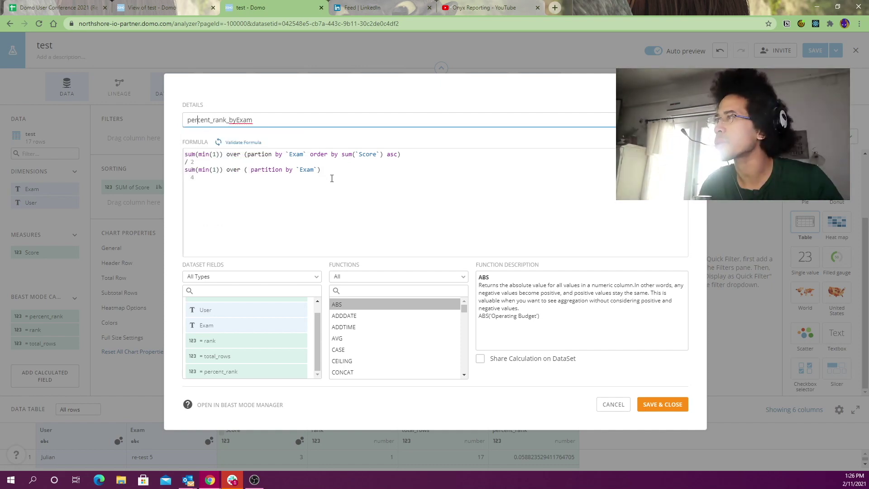
{"action": "left_click", "coordinate": [265, 155]}
{"action": "type", "text": "ti"}
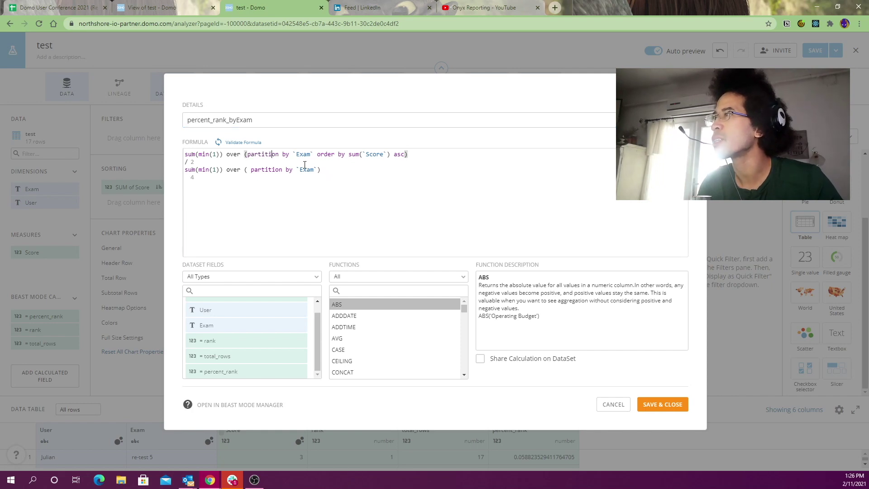
{"action": "left_click", "coordinate": [654, 404]}
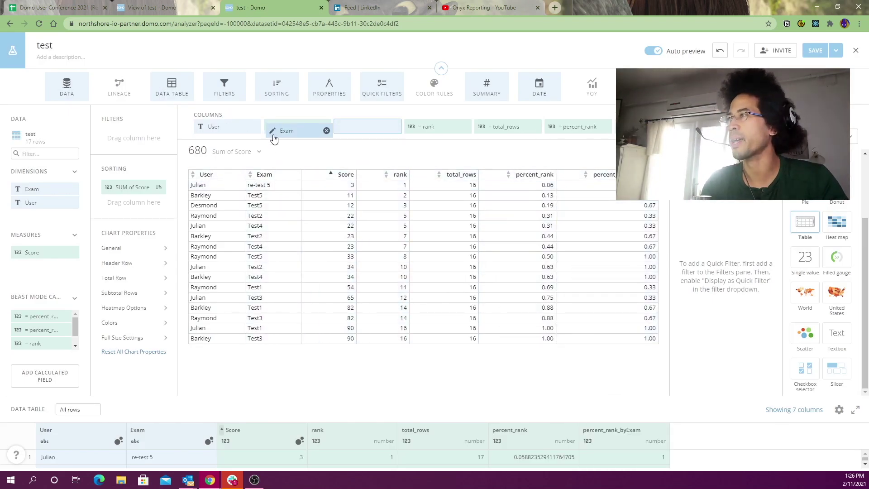
Sort the table by Exam, check the Test2 percentile values, and save the card
{"action": "left_click", "coordinate": [250, 180]}
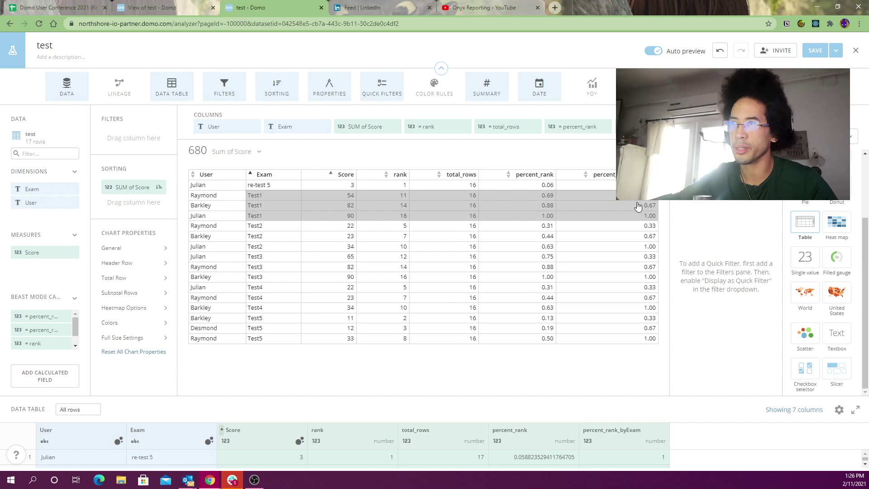
{"action": "left_click_drag", "start_coordinate": [332, 226], "coordinate": [620, 256]}
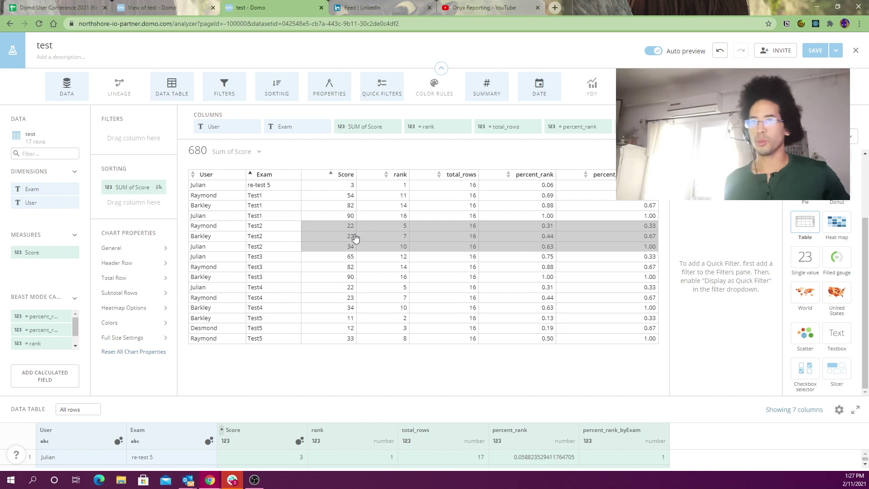
{"action": "left_click", "coordinate": [823, 50]}
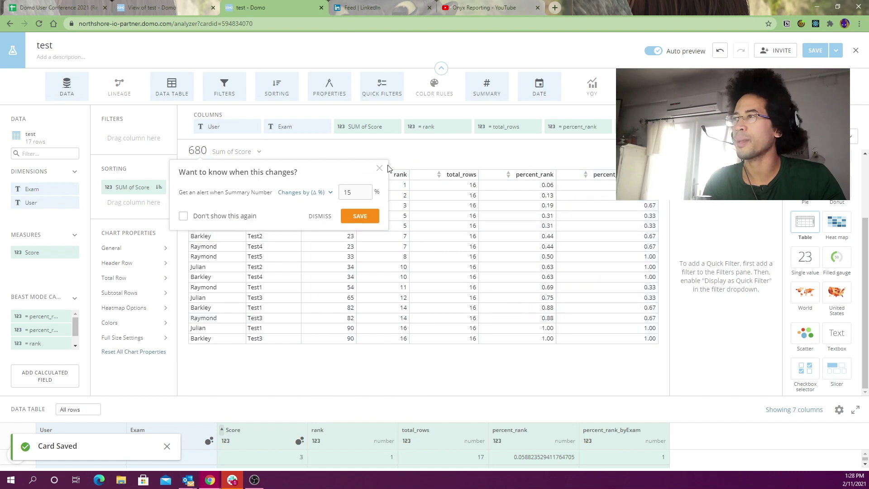
{"action": "left_click", "coordinate": [379, 169]}
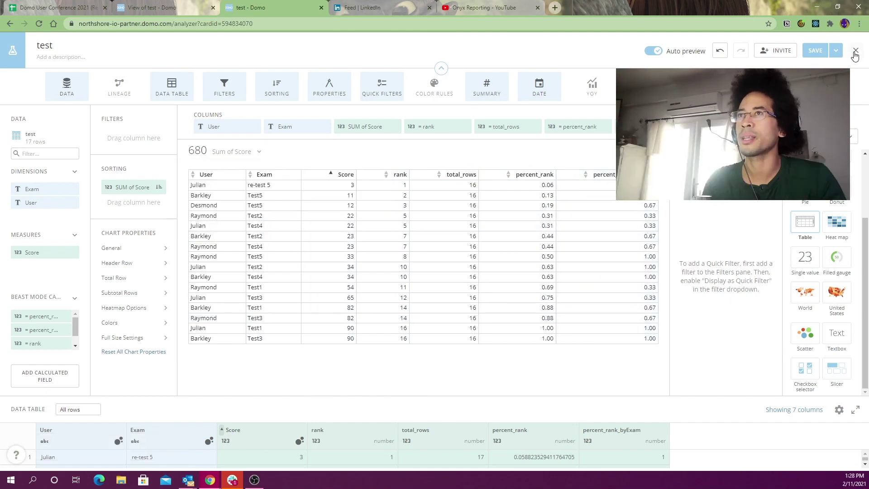
In Slack, scroll to and highlight the #dj_etl question about percentile ranking in Magic 2.0
{"action": "key", "text": "alt+Tab"}
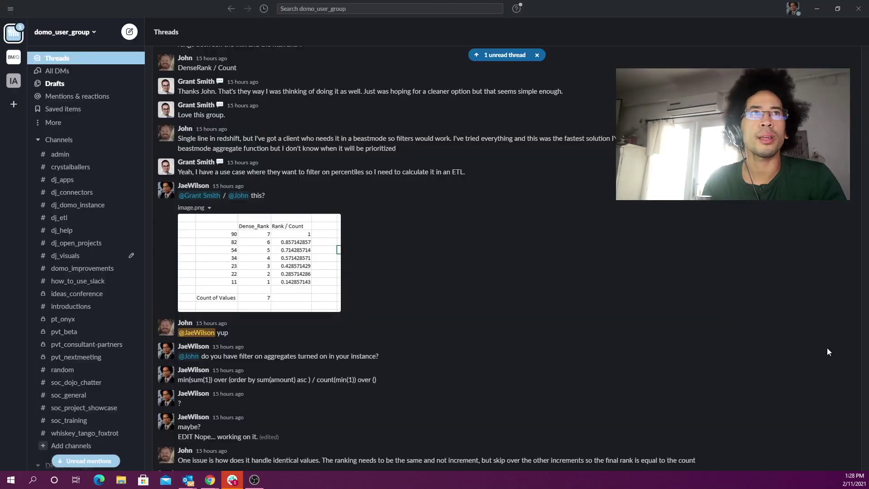
{"action": "scroll", "coordinate": [498, 297], "scroll_direction": "up", "scroll_amount": 5}
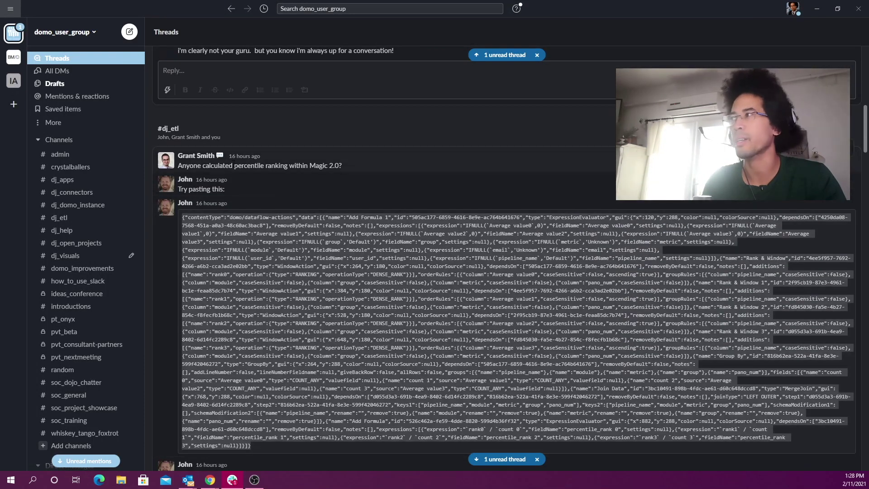
{"action": "left_click_drag", "start_coordinate": [234, 166], "coordinate": [295, 168]}
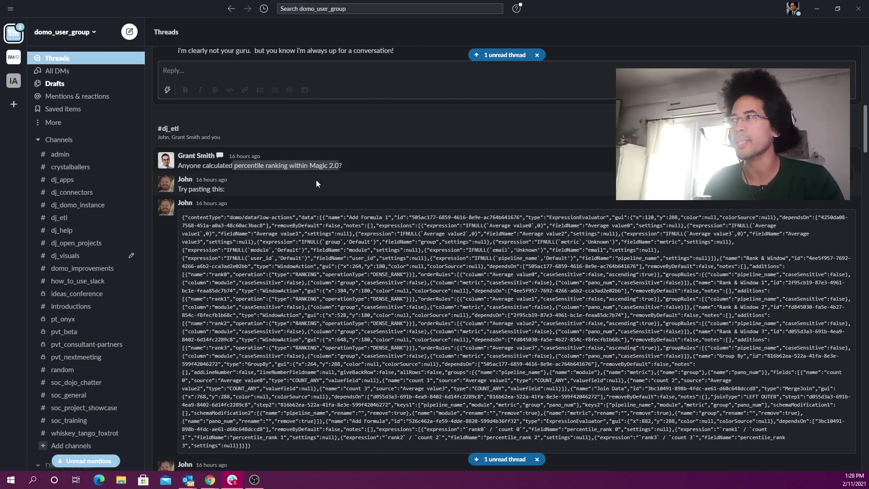
Back in Domo, close the card editor and open the View of test DataSet View editor from Data
{"action": "key", "text": "alt+Tab"}
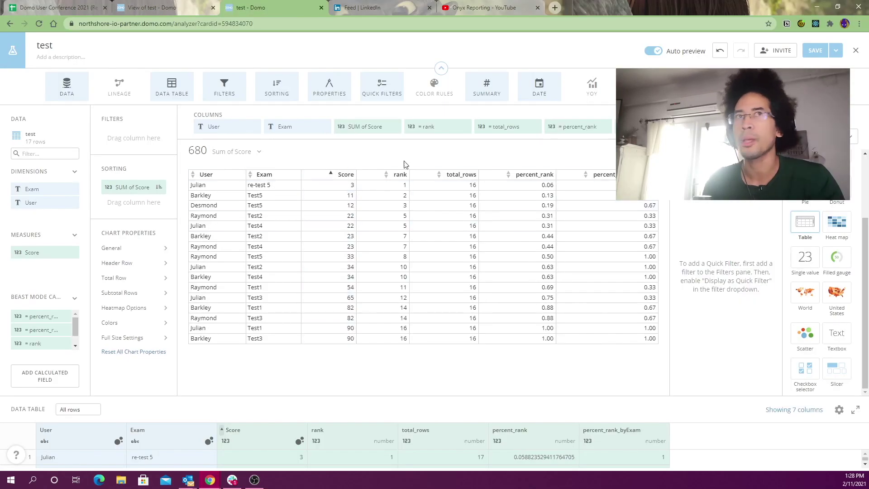
{"action": "left_click", "coordinate": [855, 50]}
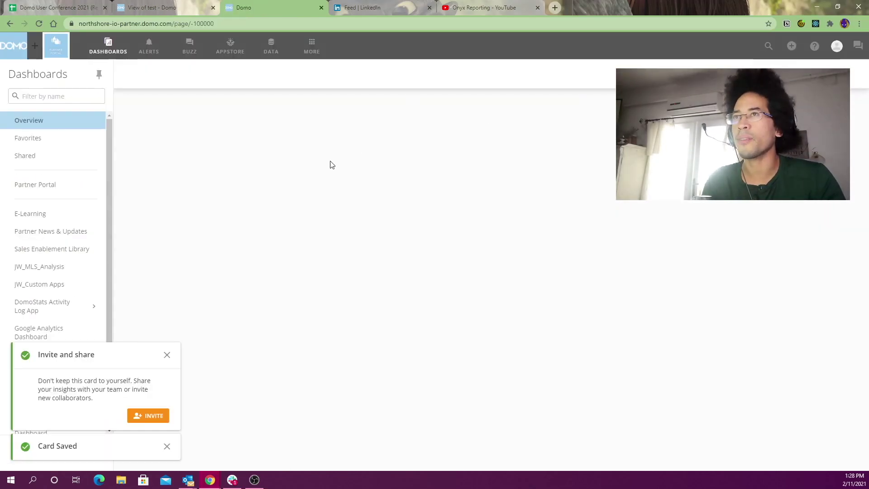
{"action": "left_click", "coordinate": [271, 47]}
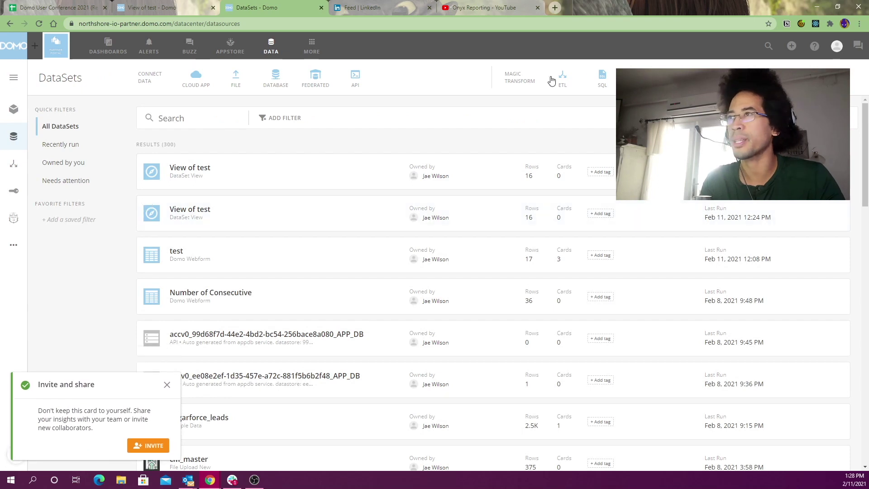
{"action": "left_click", "coordinate": [207, 238]}
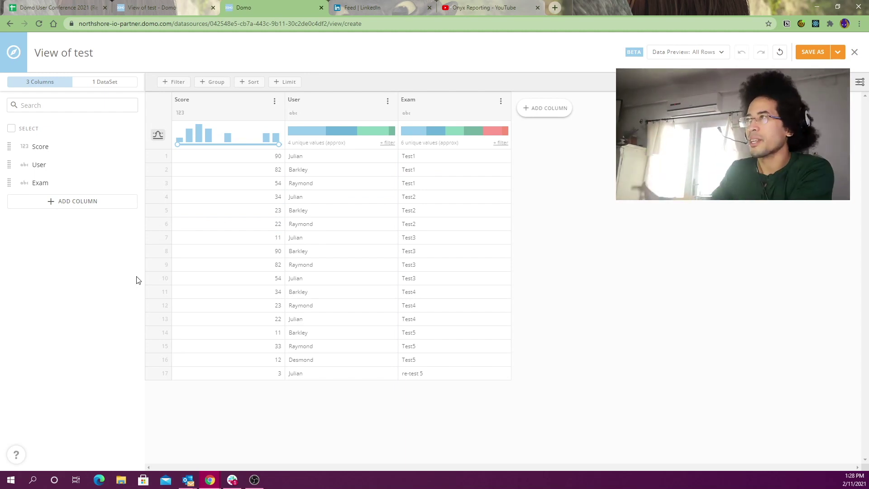
Group the view by User and Exam with Score aggregated as Sum instead of Avg
{"action": "left_click", "coordinate": [211, 83]}
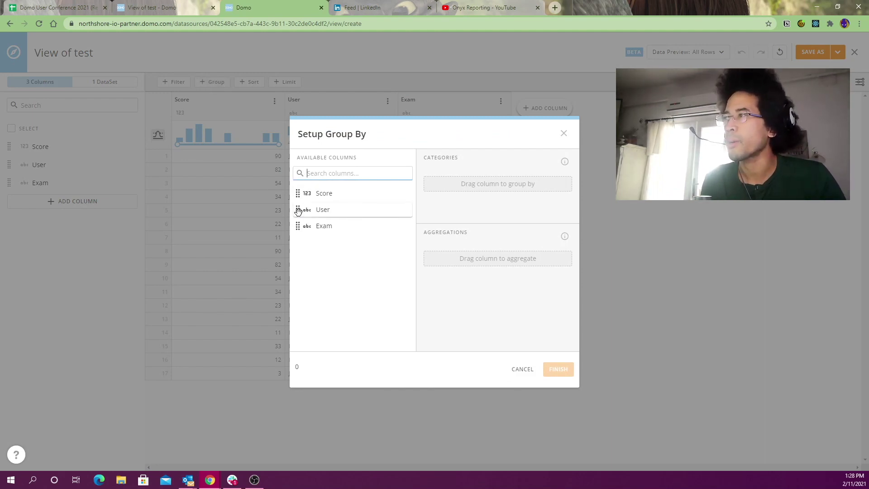
{"action": "left_click_drag", "start_coordinate": [298, 211], "coordinate": [434, 183]}
{"action": "left_click_drag", "start_coordinate": [297, 227], "coordinate": [430, 202]}
{"action": "left_click_drag", "start_coordinate": [306, 192], "coordinate": [544, 266]}
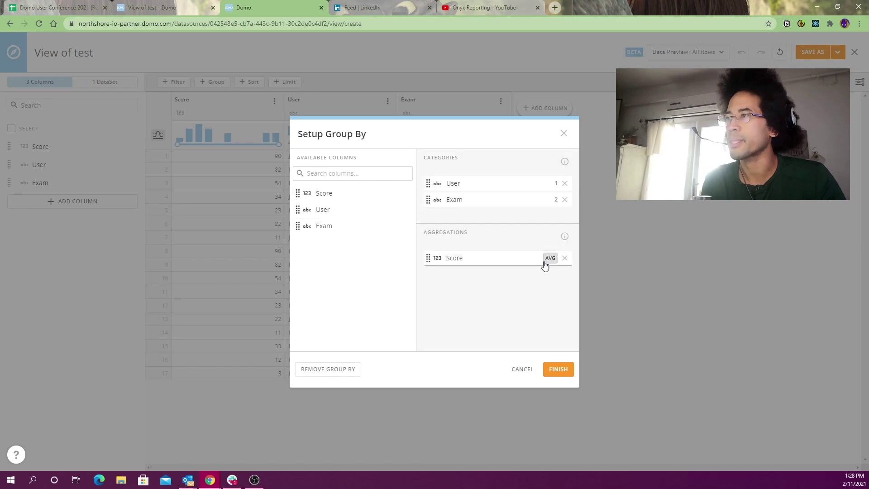
{"action": "left_click", "coordinate": [548, 260]}
{"action": "left_click", "coordinate": [584, 278]}
{"action": "left_click", "coordinate": [555, 371]}
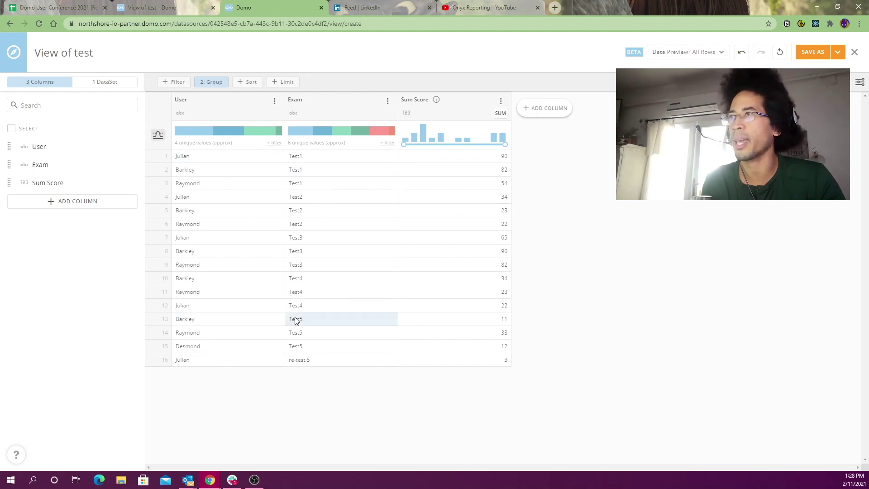
{"action": "left_click", "coordinate": [546, 109]}
Add a percent_rank column: sum(min(1)) over (order by sum(`Score`)) / sum(min(1)) over ()
{"action": "left_click", "coordinate": [859, 132]}
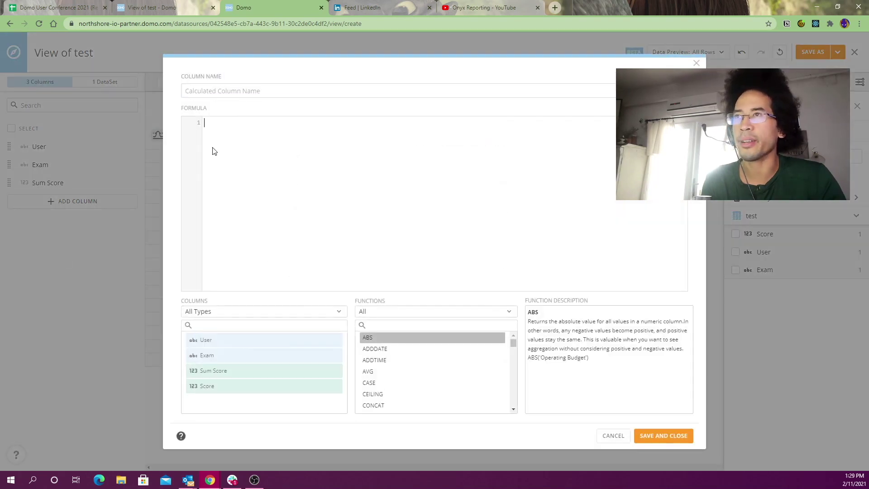
{"action": "type", "text": "sum(min(1)) o"}
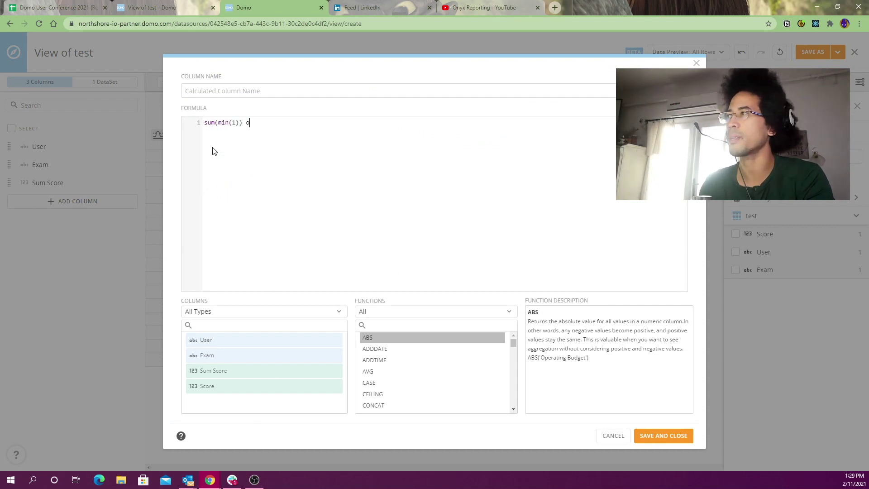
{"action": "type", "text": "ver (order"}
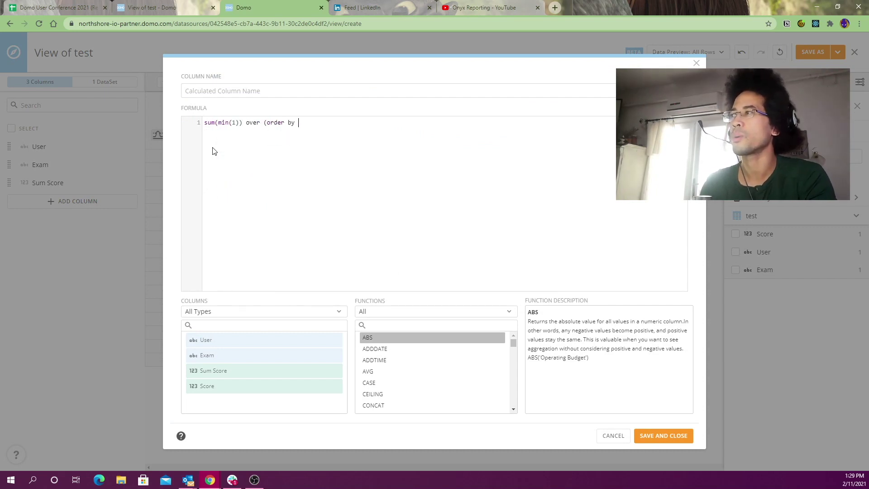
{"action": "type", "text": " by sum"}
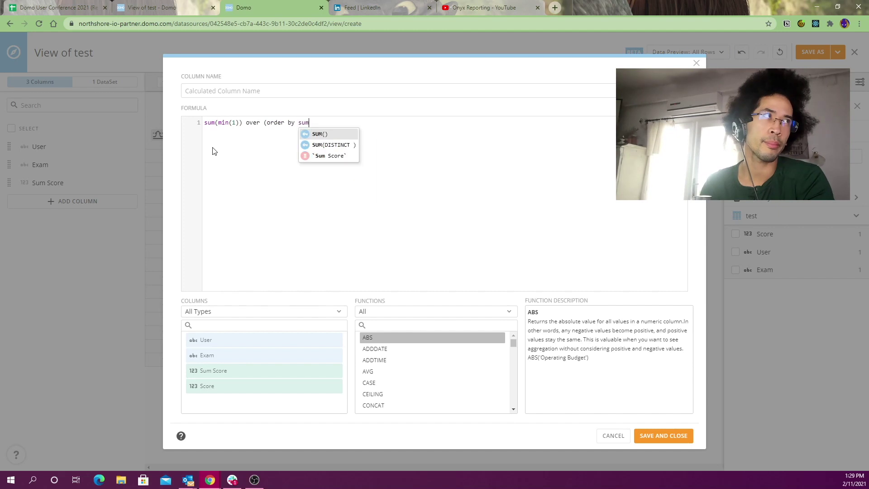
{"action": "type", "text": "(sco"}
{"action": "key", "text": "Return"}
{"action": "type", "text": ") asc"}
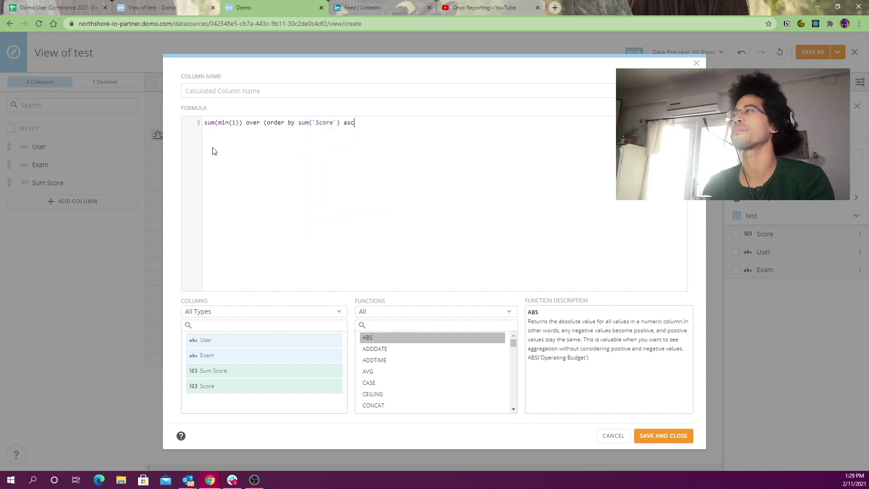
{"action": "type", "text": "/"}
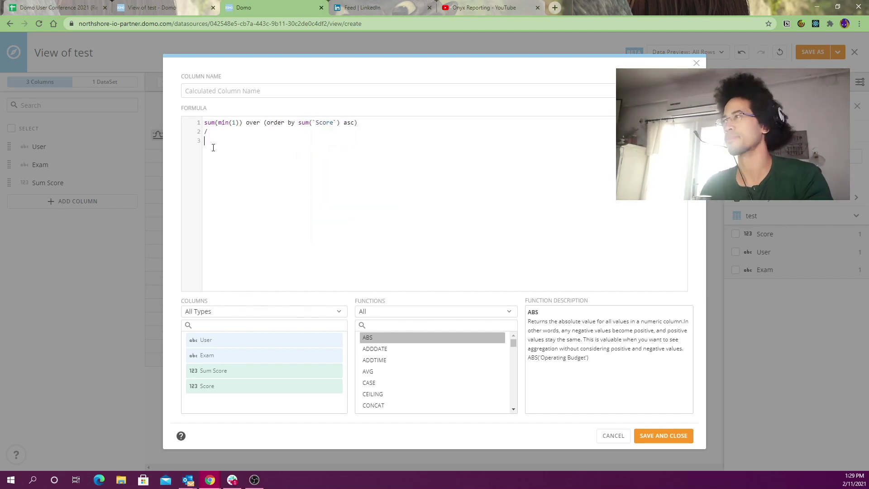
{"action": "key", "text": "Return"}
{"action": "type", "text": "sum(min(1"}
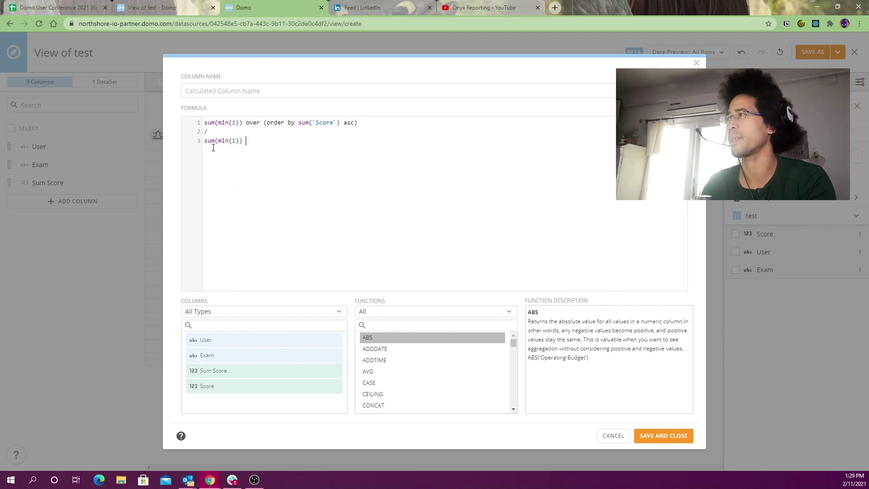
{"action": "type", "text": ")) over ("}
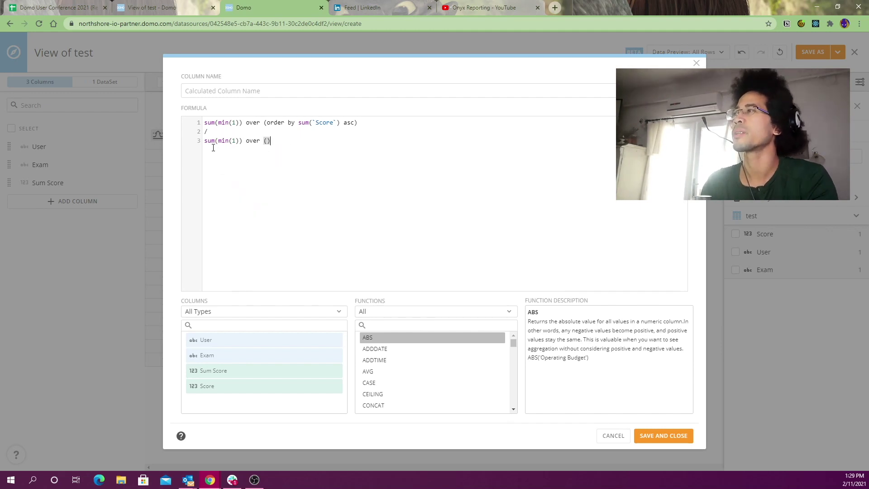
{"action": "left_click", "coordinate": [272, 91]}
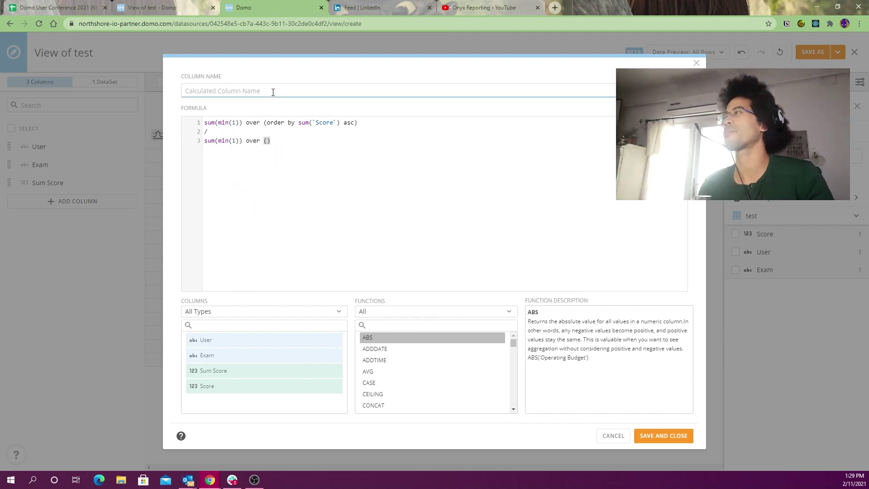
{"action": "type", "text": "percent_rank"}
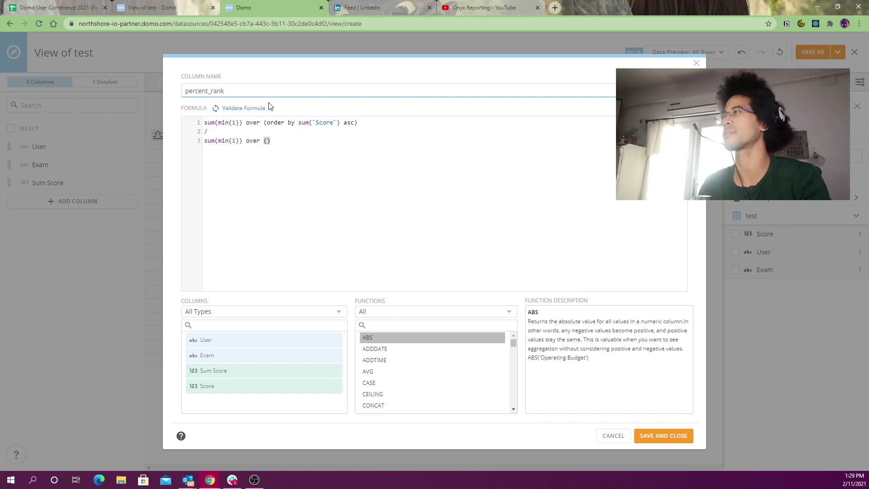
{"action": "left_click", "coordinate": [289, 140]}
{"action": "key", "text": "ctrl+a"}
{"action": "key", "text": "ctrl+c"}
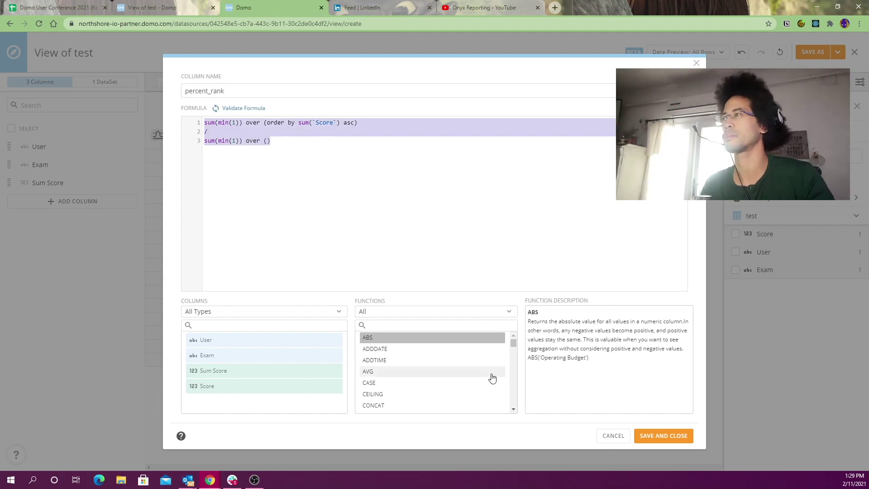
{"action": "left_click", "coordinate": [648, 437]}
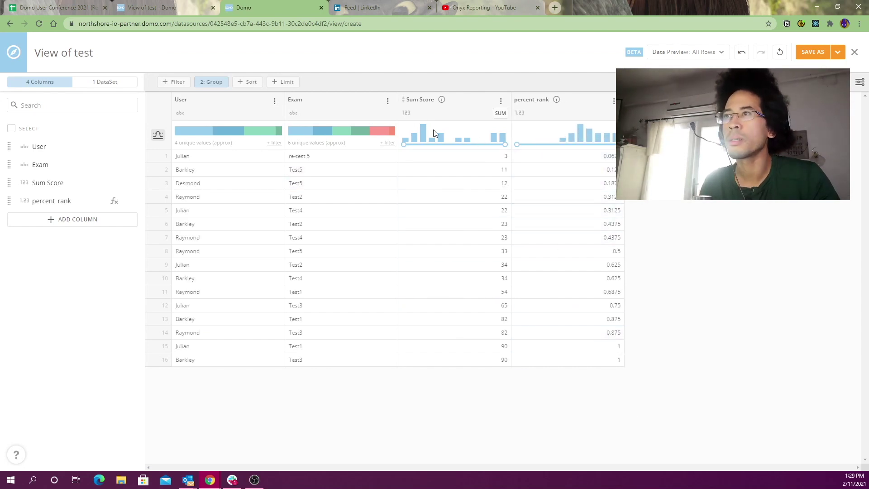
Sort rows by Sum Score ascending and select the Sum Score and percent_rank values
{"action": "left_click", "coordinate": [403, 100]}
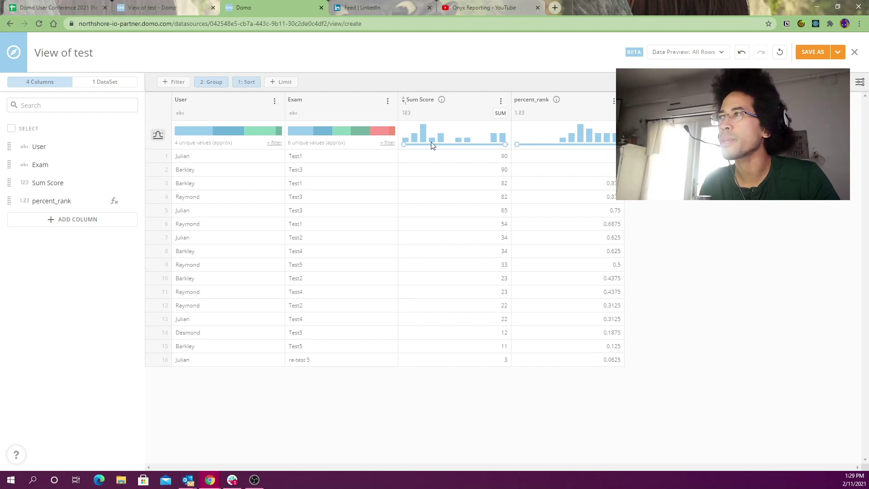
{"action": "left_click", "coordinate": [403, 101]}
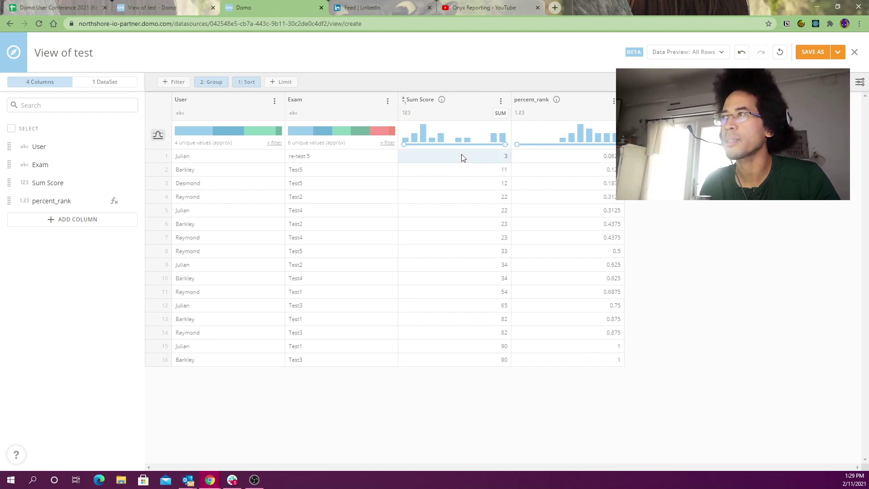
{"action": "left_click_drag", "start_coordinate": [560, 161], "coordinate": [499, 368]}
Paste the percent-rank formula into a new calculated column, adding partition by `Exam` to both parts
{"action": "left_click", "coordinate": [859, 82]}
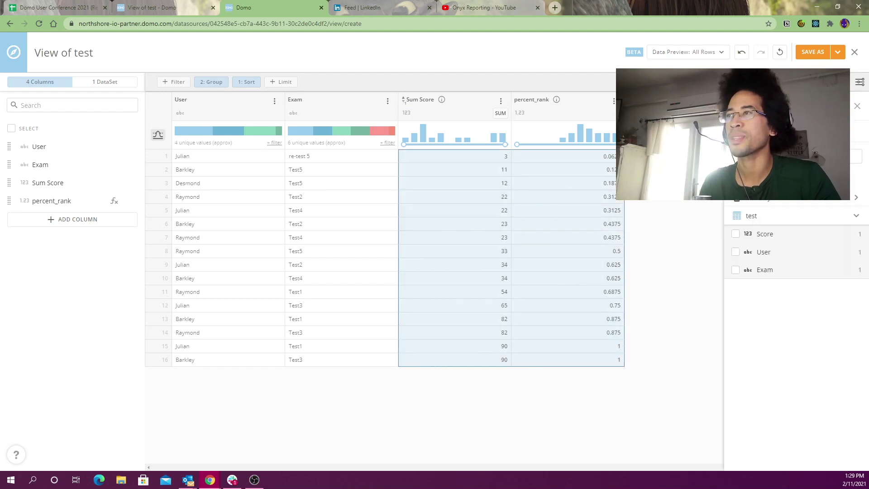
{"action": "left_click", "coordinate": [860, 130]}
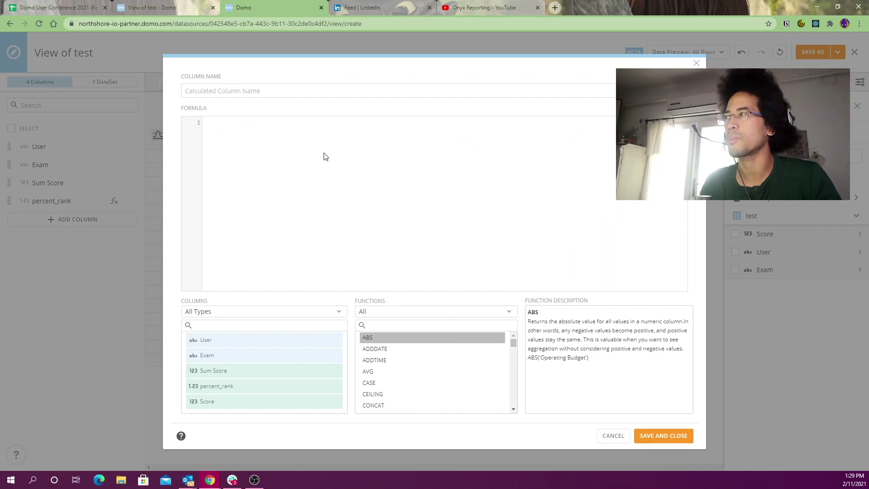
{"action": "key", "text": "ctrl+v"}
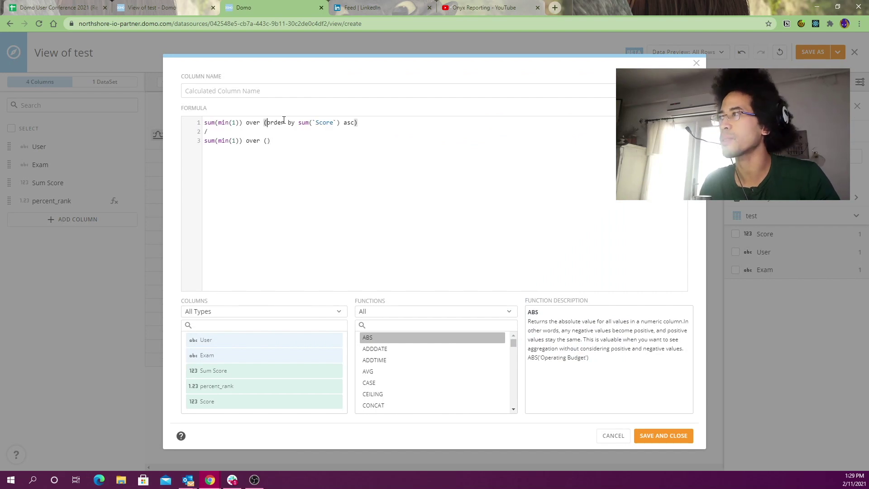
{"action": "type", "text": "partition by"}
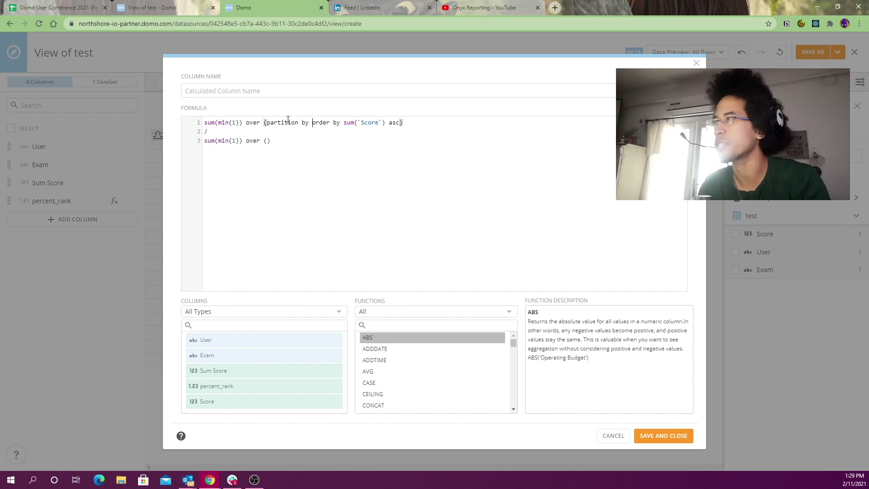
{"action": "type", "text": " `Ex"}
{"action": "key", "text": "Return"}
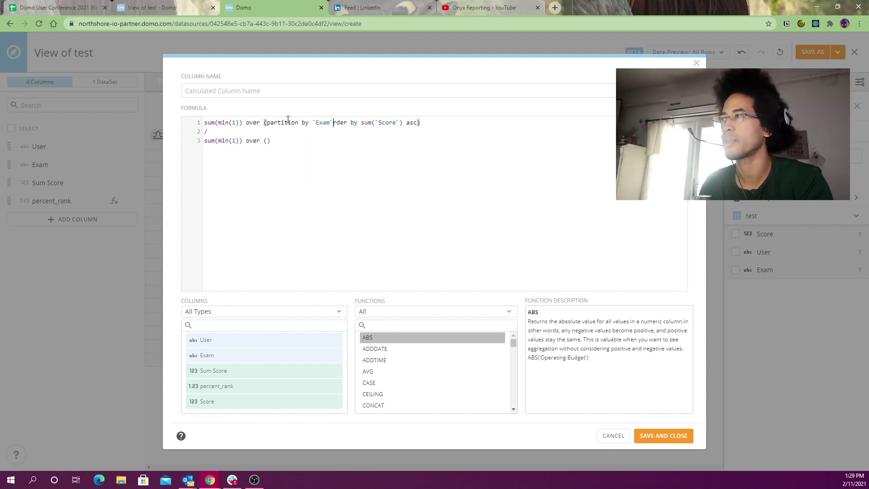
{"action": "type", "text": "o"}
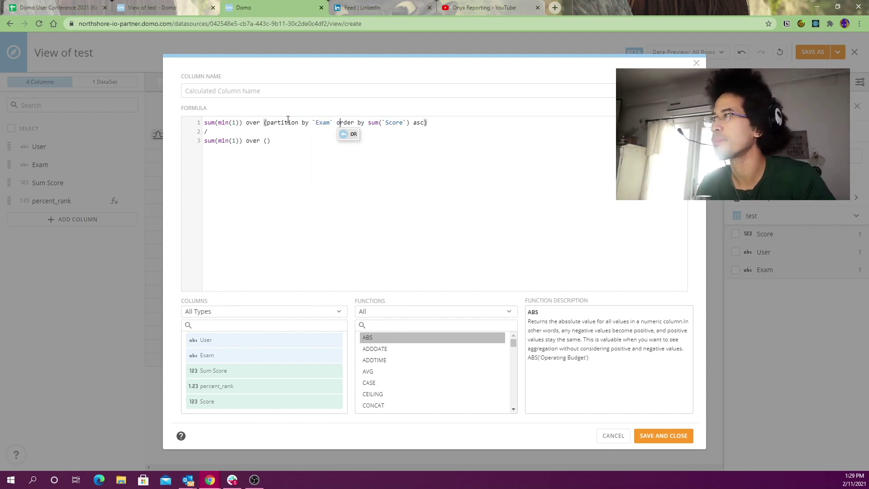
{"action": "key", "text": "Left"}
{"action": "key", "text": "Left"}
{"action": "key", "text": "Left"}
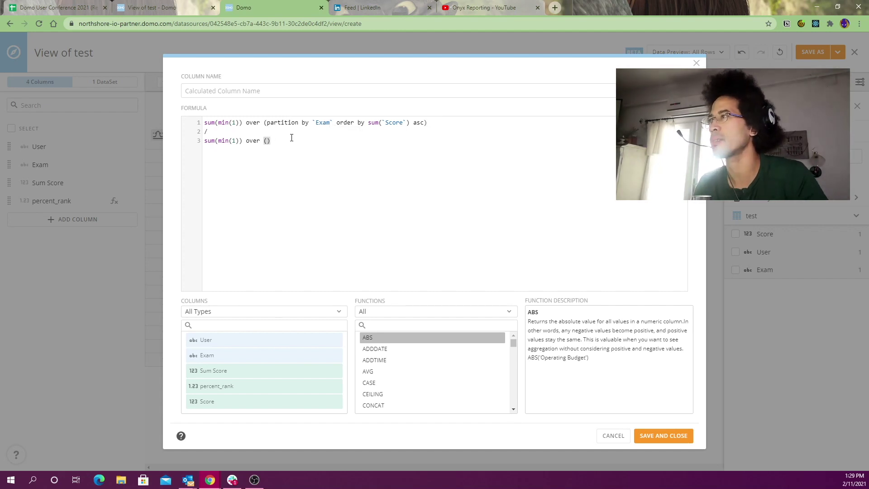
{"action": "type", "text": "`"}
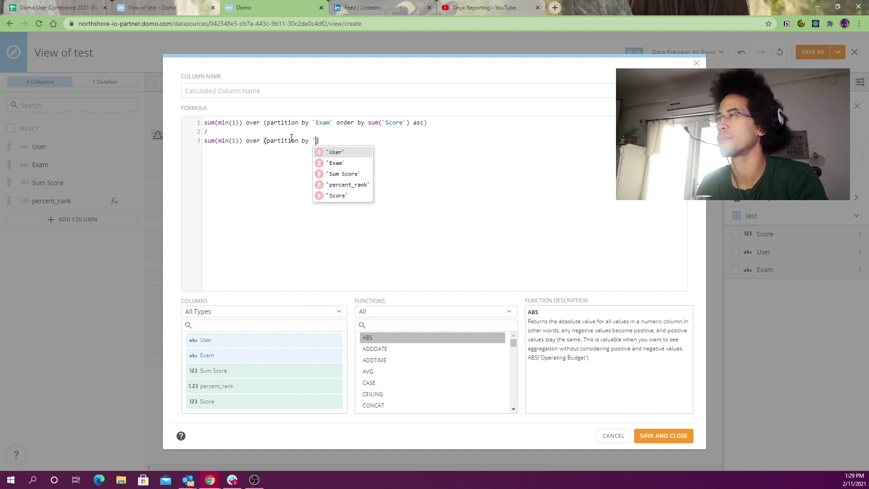
{"action": "key", "text": "Down"}
{"action": "key", "text": "Return"}
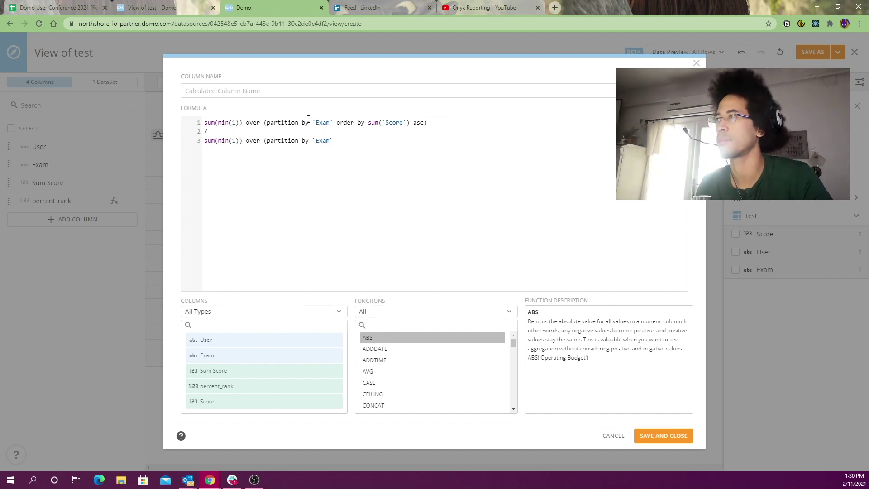
Name the column percent_rank_byExam, validate and save it, then choose Save As
{"action": "left_click", "coordinate": [305, 84]}
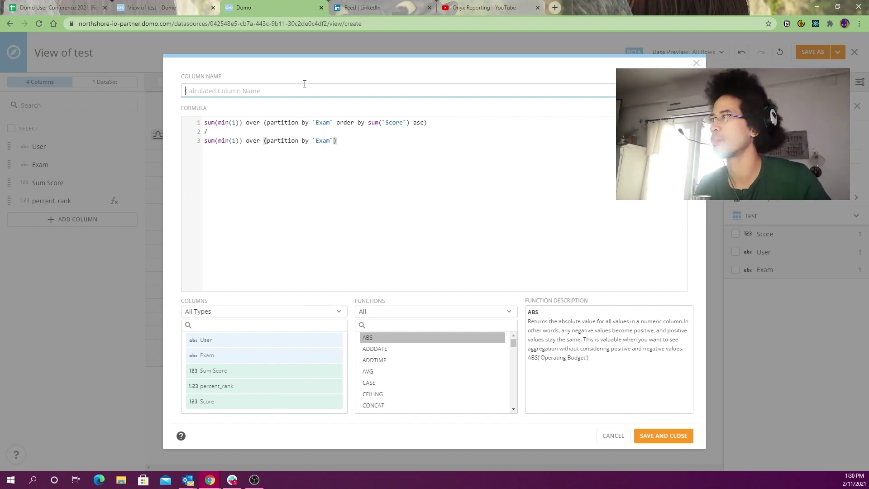
{"action": "type", "text": "percent_rank_byExam"}
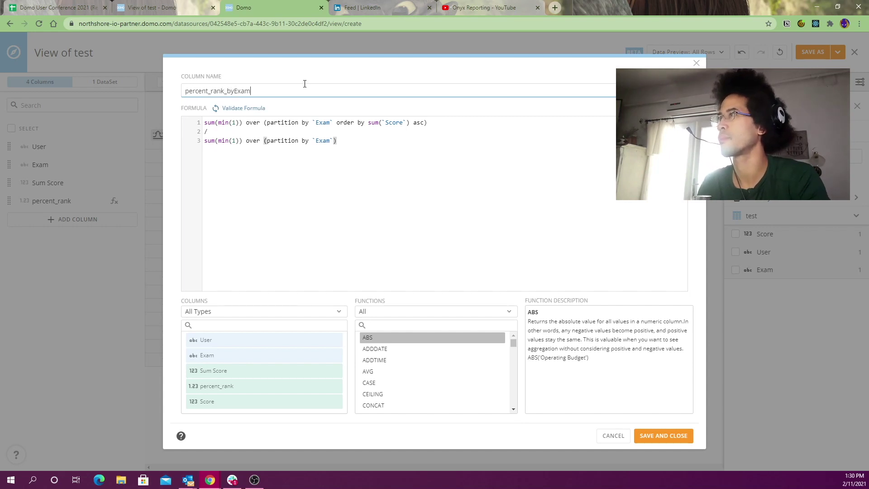
{"action": "left_click", "coordinate": [253, 110]}
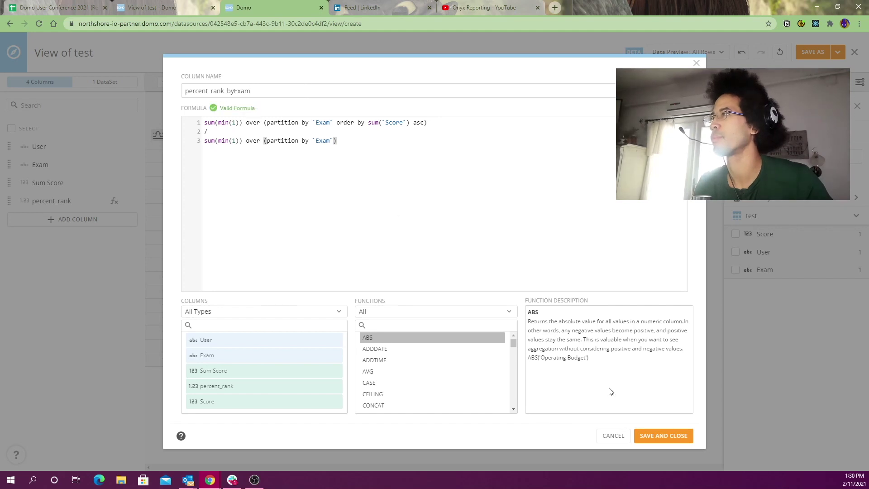
{"action": "left_click", "coordinate": [652, 436]}
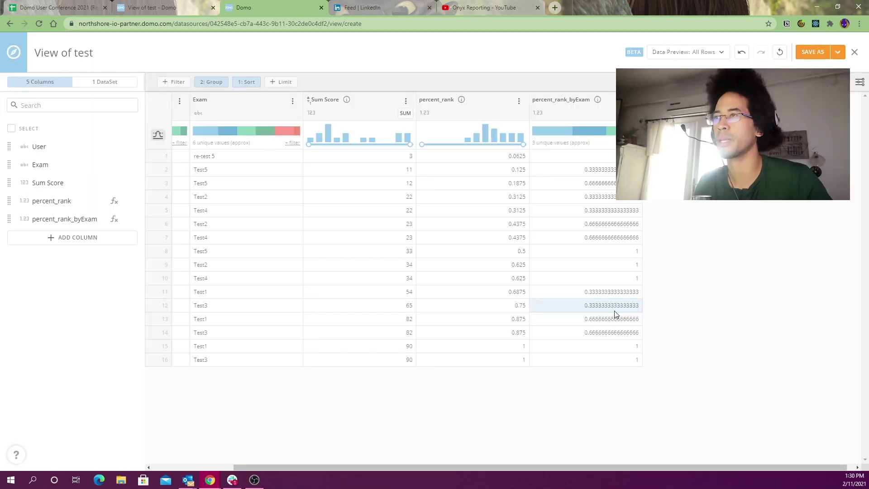
{"action": "left_click_drag", "start_coordinate": [588, 156], "coordinate": [484, 238]}
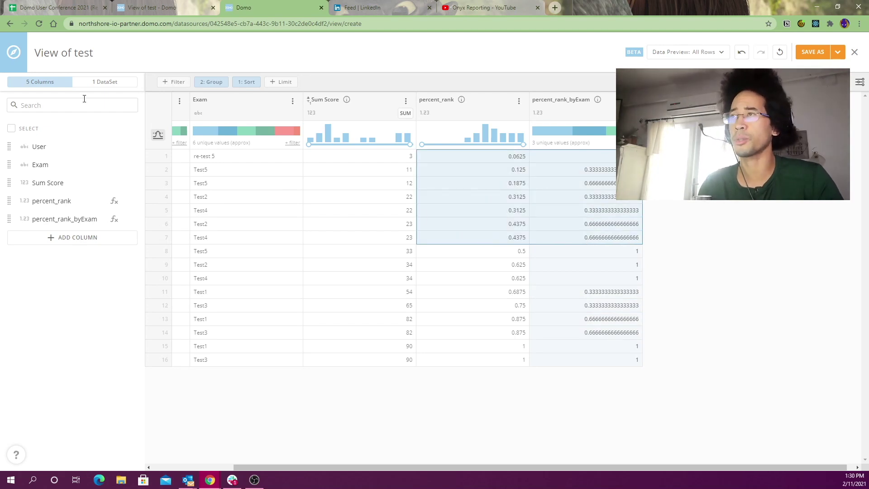
{"action": "left_click", "coordinate": [813, 53]}
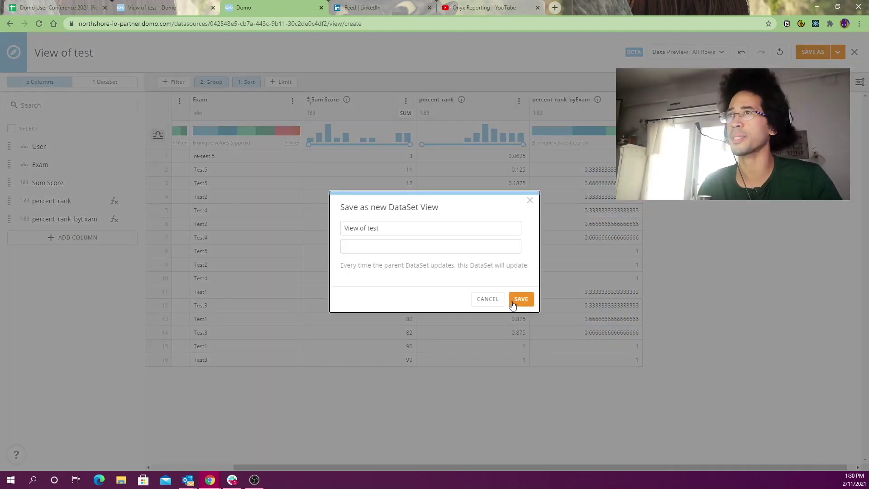
Confirm saving the new DataSet View as View of test
{"action": "left_click", "coordinate": [513, 299]}
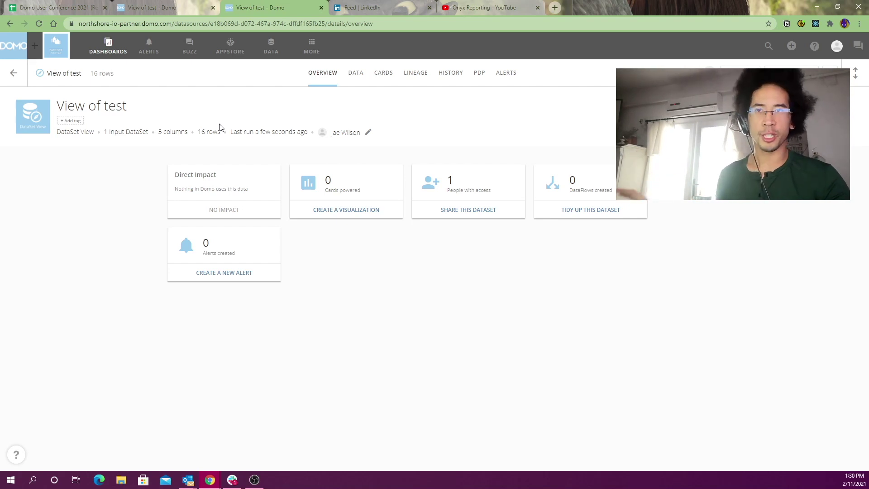
Create a table card from View of test with Sum Score, percent_rank_byExam and percent_rank columns
{"action": "left_click", "coordinate": [380, 73]}
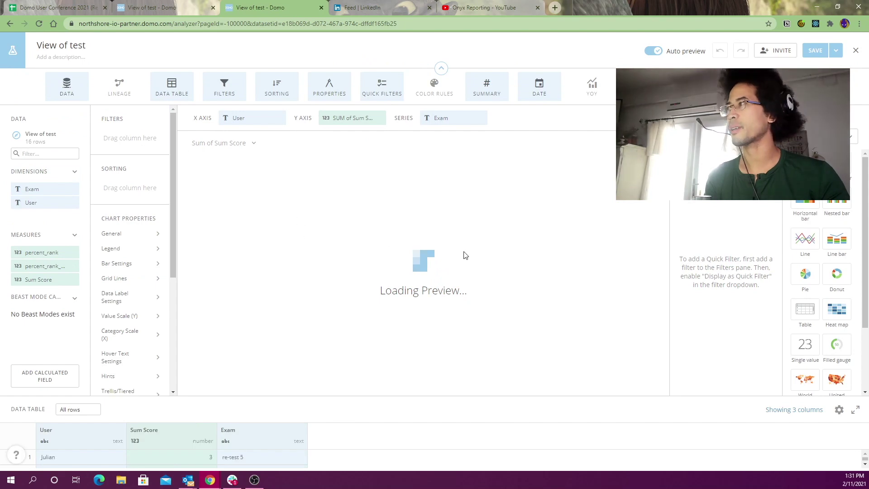
{"action": "left_click", "coordinate": [385, 123]}
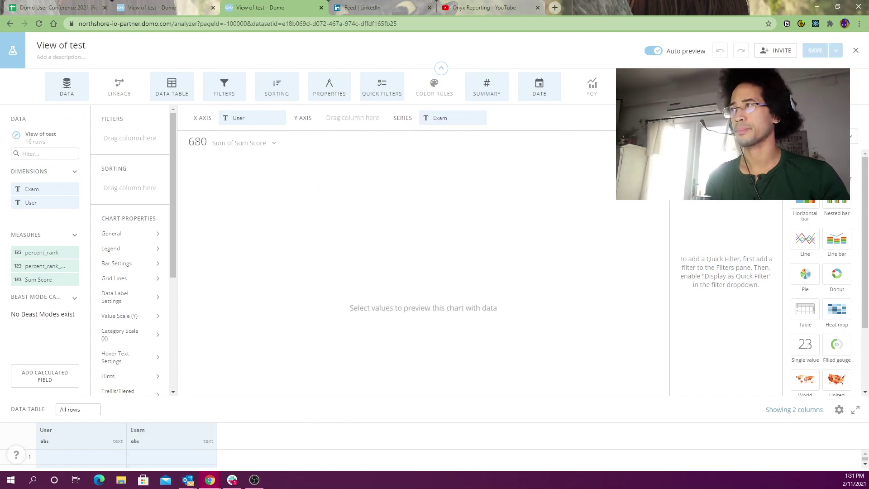
{"action": "left_click", "coordinate": [805, 312]}
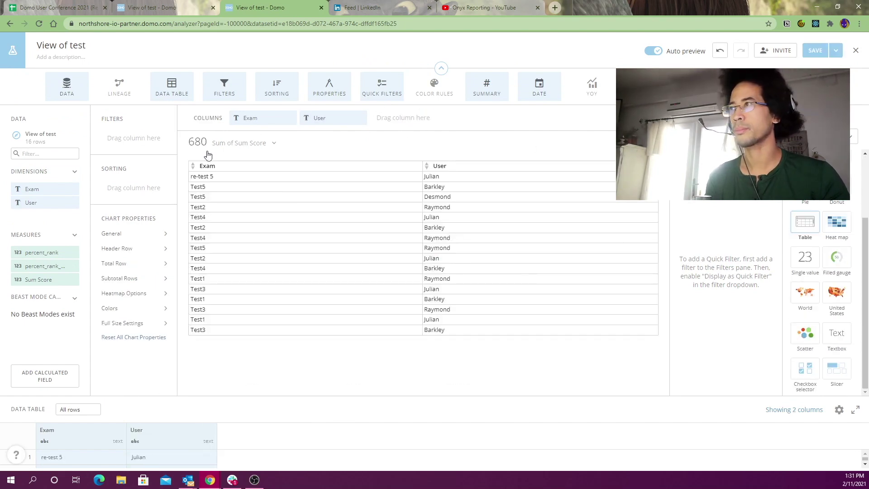
{"action": "left_click_drag", "start_coordinate": [40, 279], "coordinate": [358, 129]}
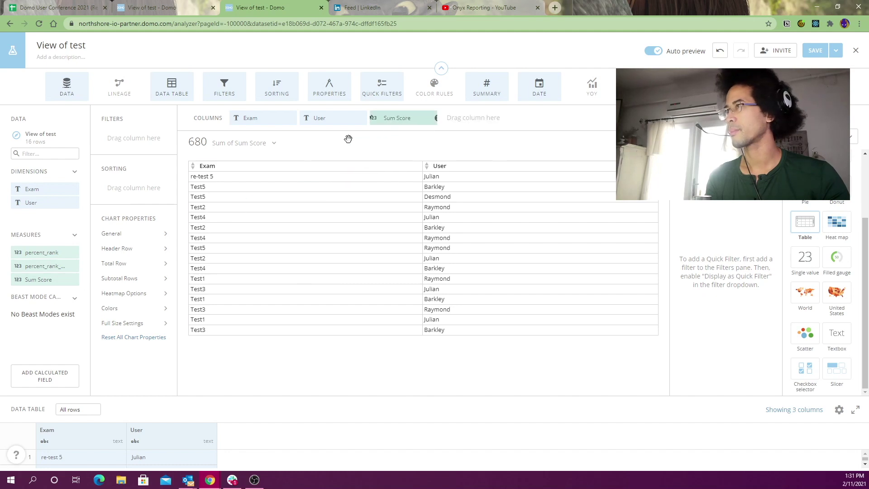
{"action": "left_click_drag", "start_coordinate": [52, 267], "coordinate": [476, 117]}
{"action": "left_click_drag", "start_coordinate": [36, 252], "coordinate": [533, 116]}
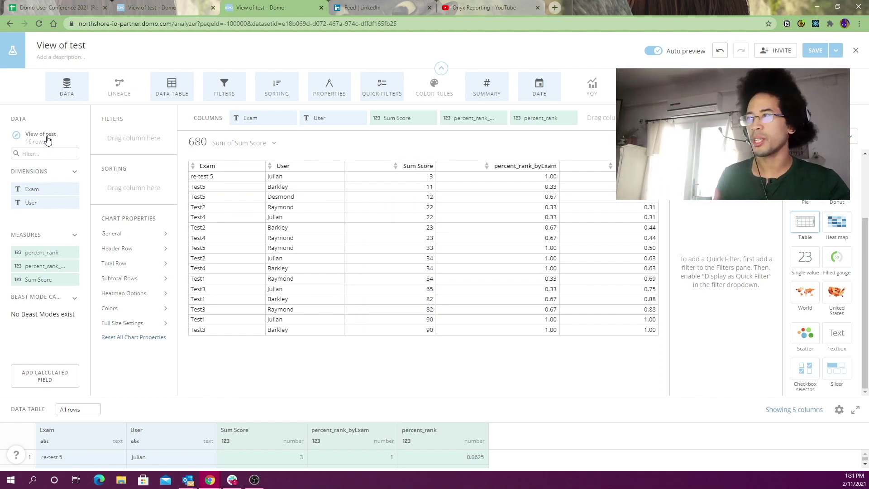
Start a new calculated field named isKeep
{"action": "left_click", "coordinate": [45, 376]}
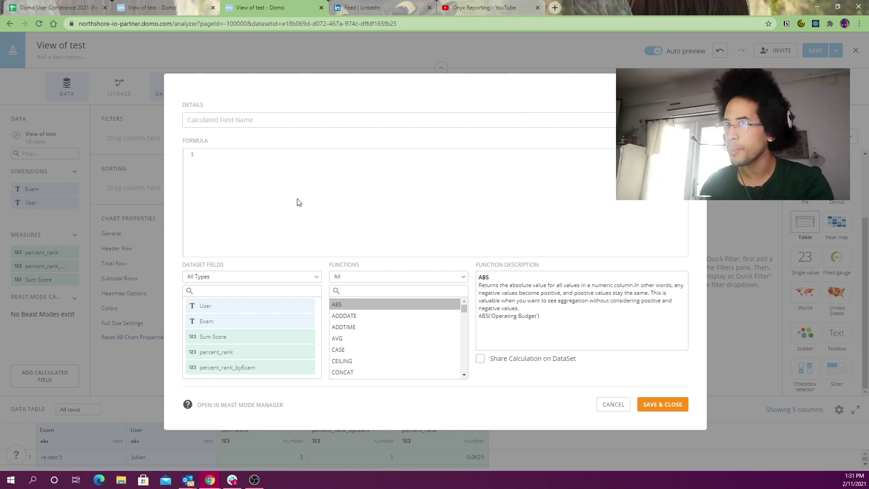
{"action": "type", "text": "cas"}
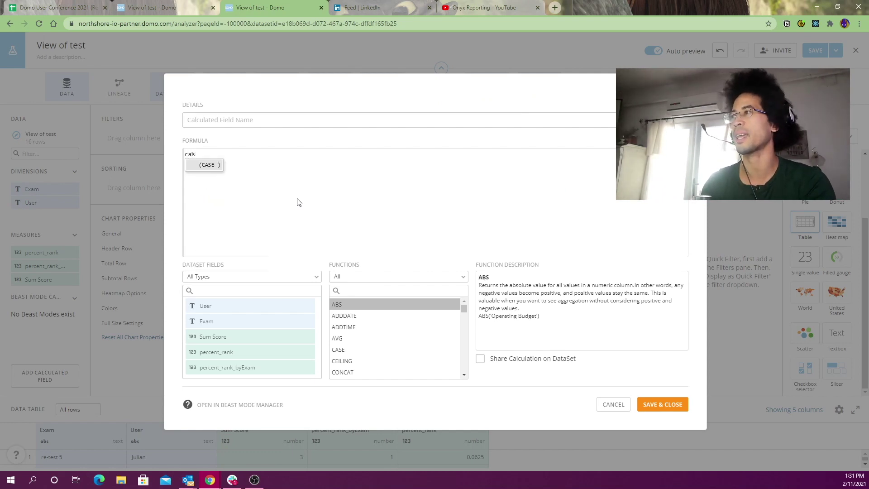
{"action": "left_click", "coordinate": [321, 123]}
{"action": "type", "text": "is"}
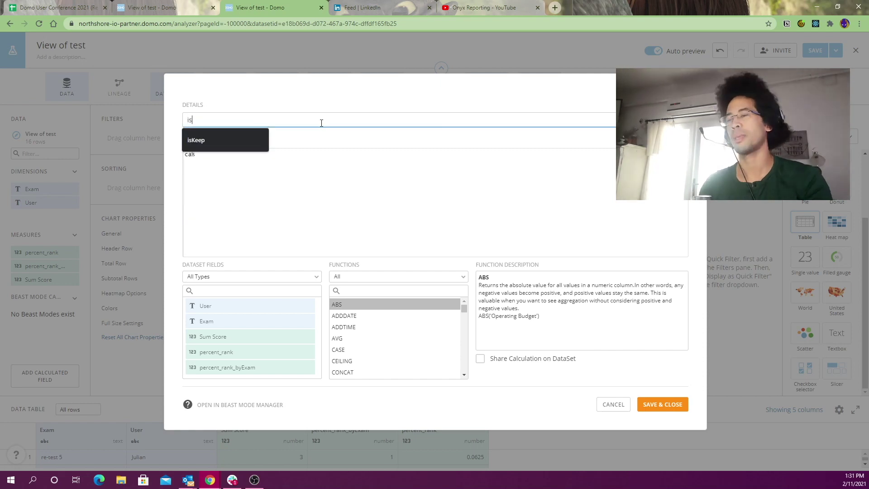
{"action": "type", "text": "Keep"}
{"action": "left_click", "coordinate": [290, 153]}
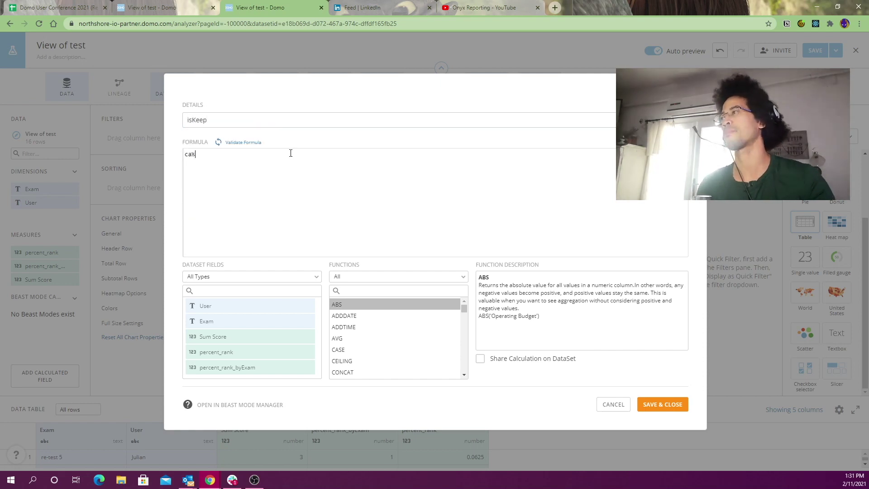
Write a case formula returning keep when percent_rank is between 33 and 66, with an else branch
{"action": "type", "text": "case weh nper"}
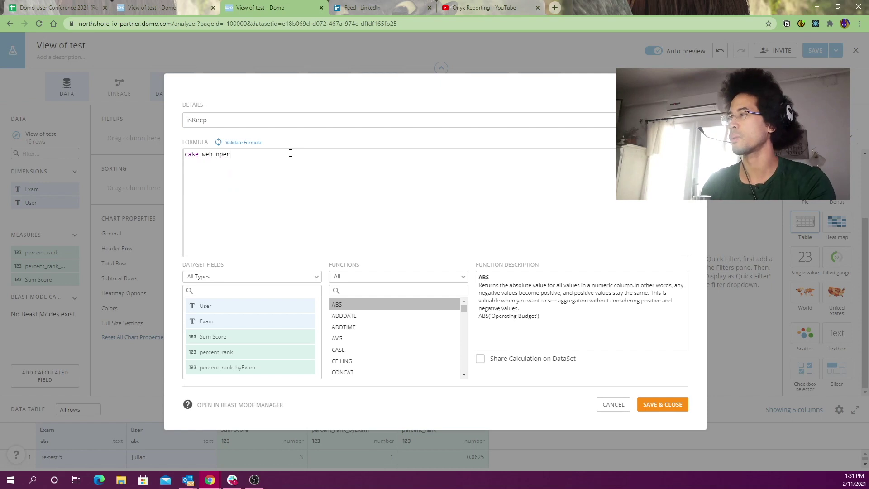
{"action": "type", "text": "c"}
{"action": "key", "text": "BackSpace"}
{"action": "key", "text": "BackSpace"}
{"action": "key", "text": "BackSpace"}
{"action": "key", "text": "BackSpace"}
{"action": "key", "text": "BackSpace"}
{"action": "key", "text": "BackSpace"}
{"action": "key", "text": "BackSpace"}
{"action": "key", "text": "BackSpace"}
{"action": "type", "text": "h"}
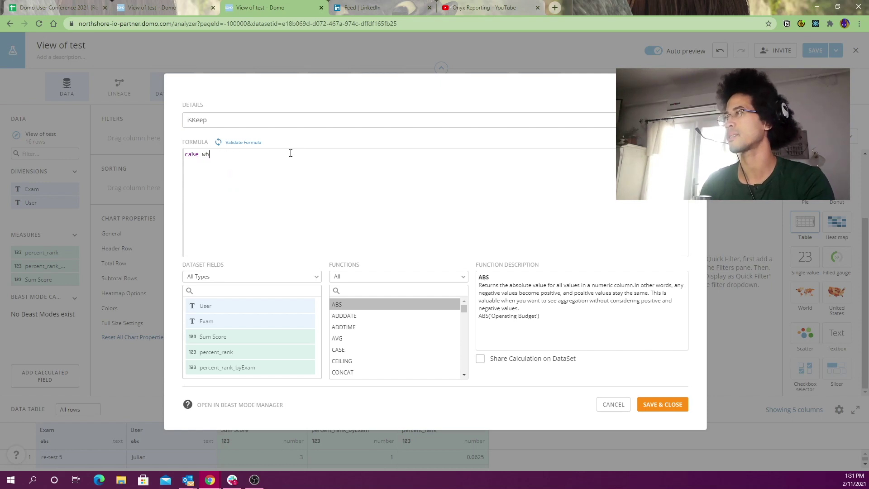
{"action": "type", "text": "en perce"}
{"action": "key", "text": "Down"}
{"action": "key", "text": "Return"}
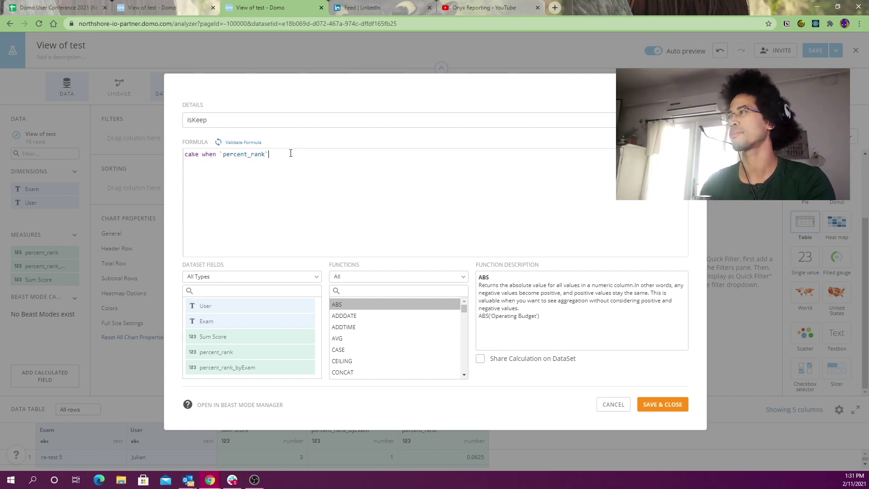
{"action": "type", "text": "<="}
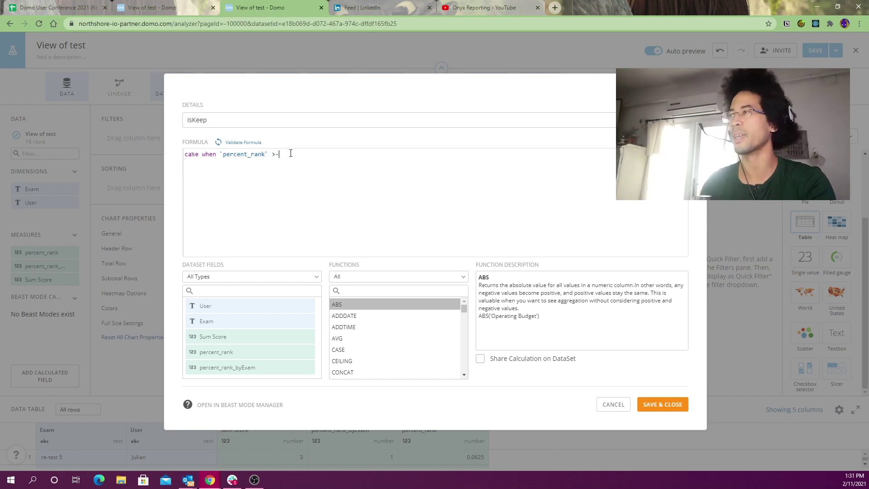
{"action": "type", "text": "33 and "}
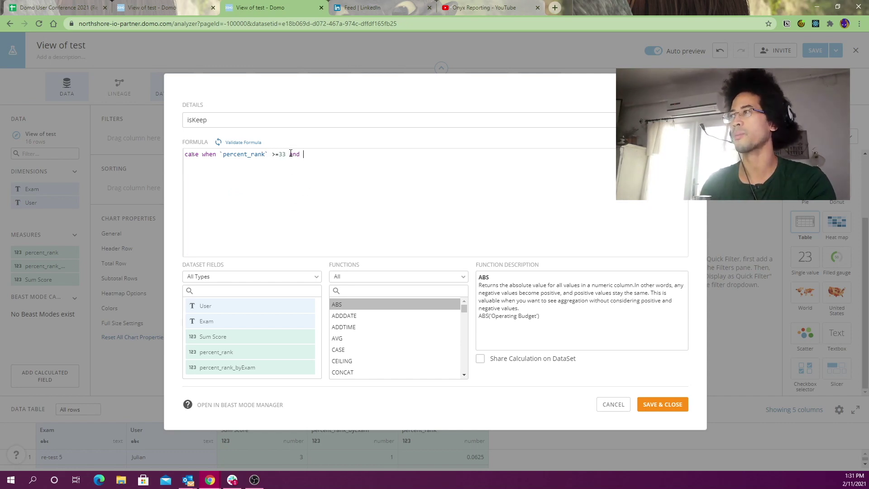
{"action": "type", "text": "perce"}
{"action": "key", "text": "Down"}
{"action": "key", "text": "Return"}
{"action": "type", "text": "<"}
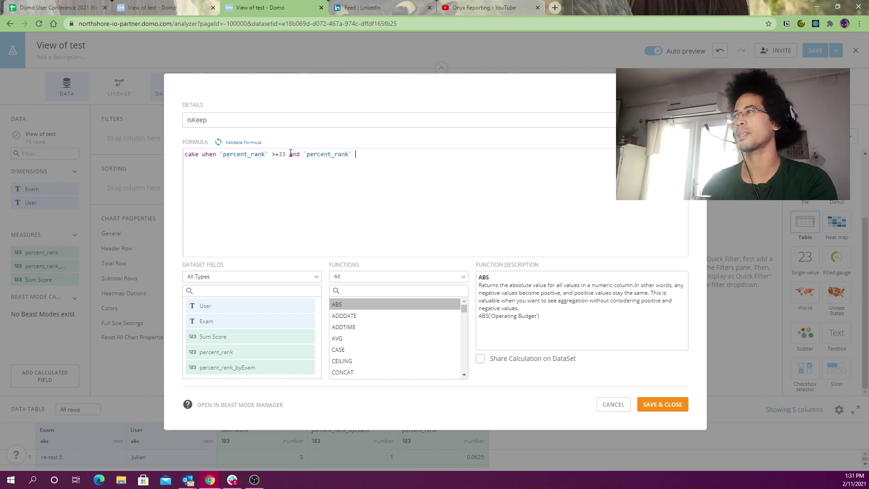
{"action": "type", "text": "="}
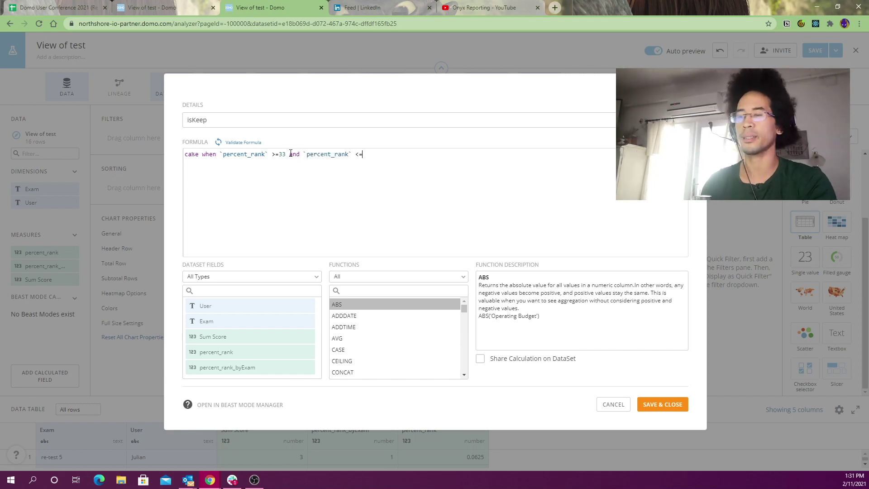
{"action": "type", "text": "66 then k"}
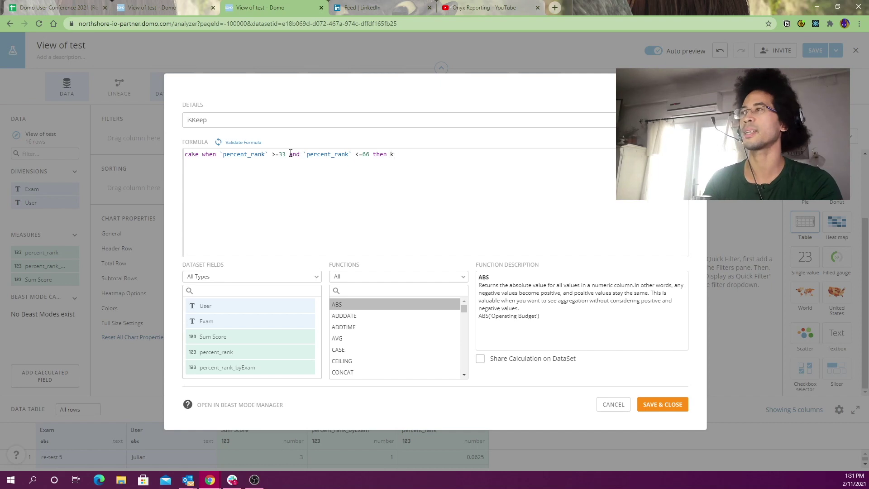
{"action": "type", "text": "eep"}
{"action": "key", "text": "Return"}
{"action": "type", "text": "else toss"}
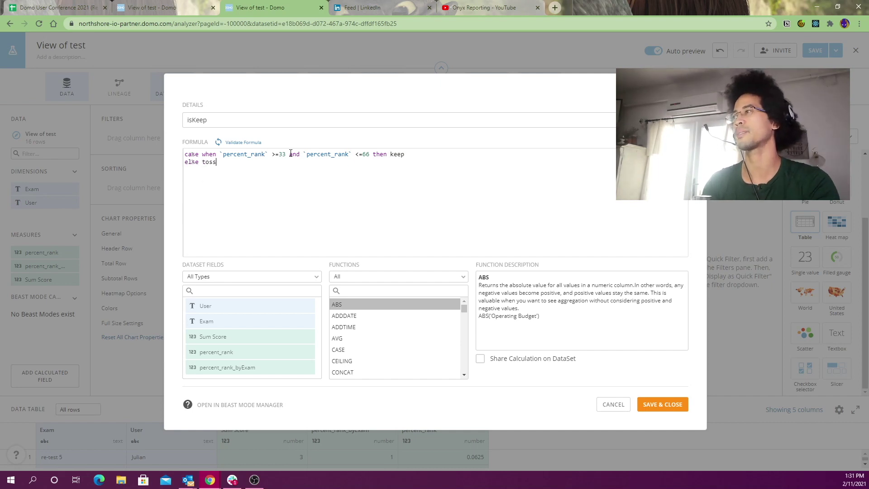
Fix the invalid formula by quoting the keep/toss values and adding end, then save isKeep
{"action": "left_click_drag", "start_coordinate": [271, 154], "coordinate": [375, 157]}
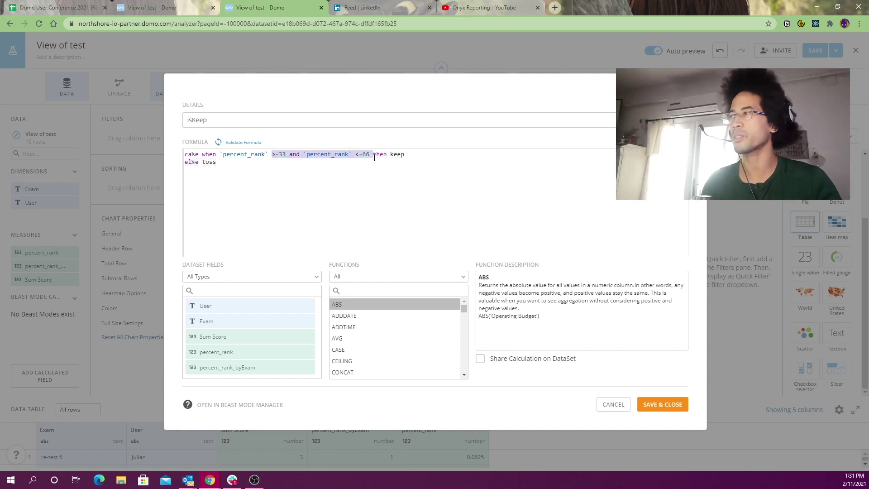
{"action": "left_click", "coordinate": [662, 404]}
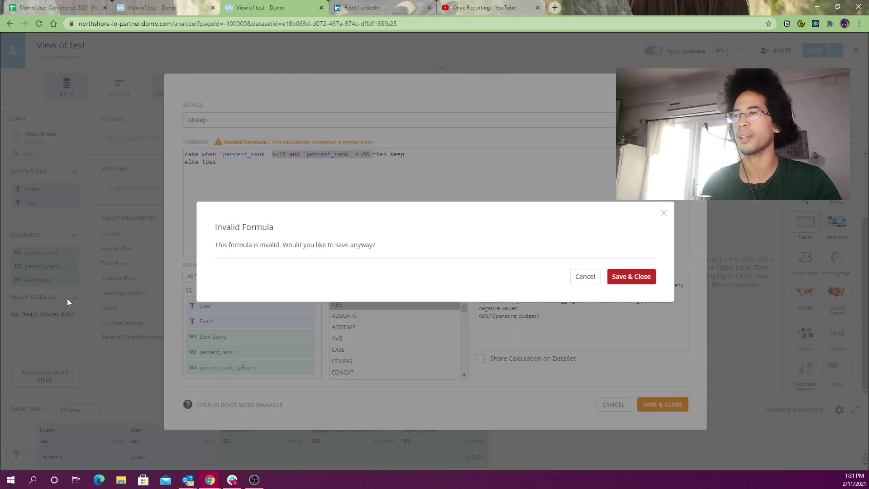
{"action": "left_click", "coordinate": [586, 276]}
{"action": "left_click", "coordinate": [221, 154]}
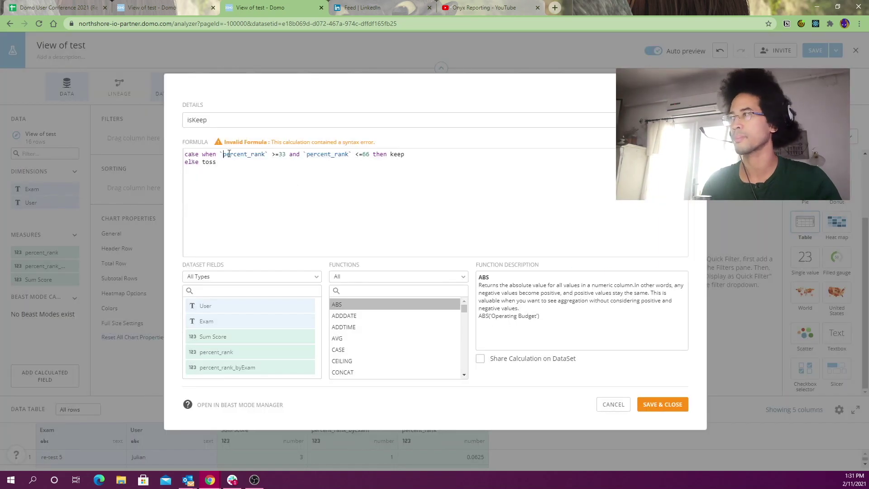
{"action": "key", "text": "Left"}
{"action": "key", "text": "Left"}
{"action": "key", "text": "Return"}
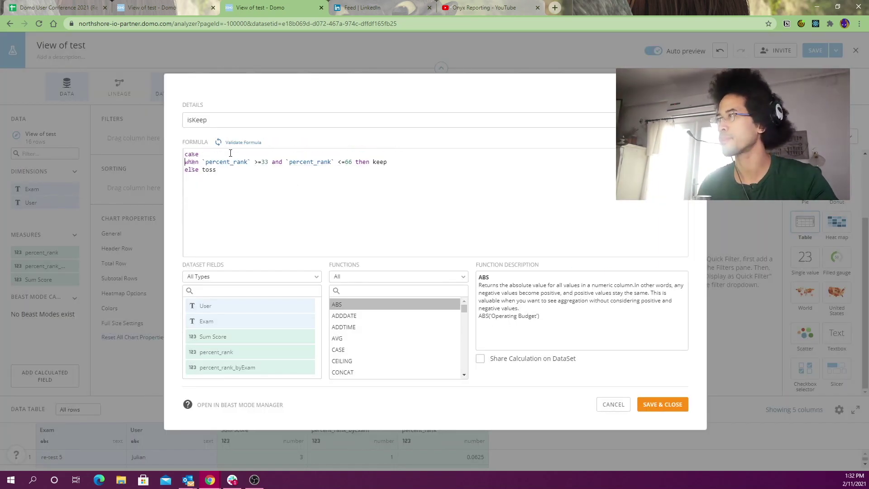
{"action": "type", "text": "'"}
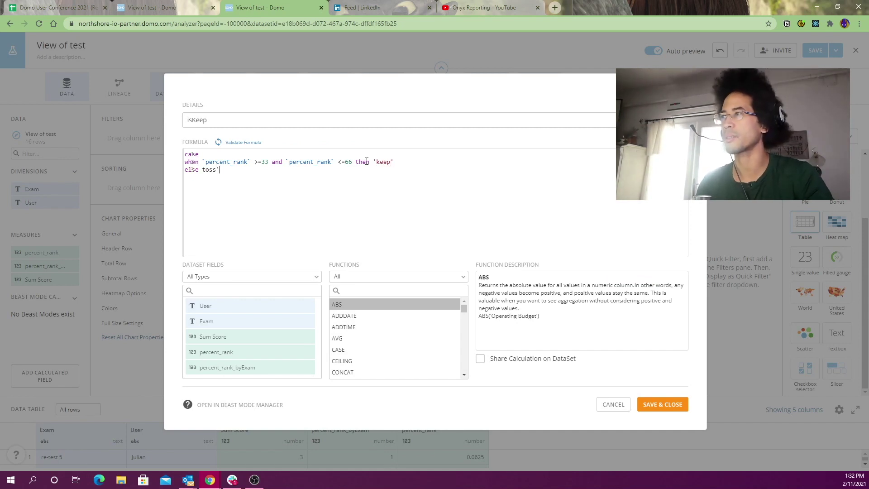
{"action": "key", "text": "Left"}
{"action": "key", "text": "Left"}
{"action": "type", "text": "'"}
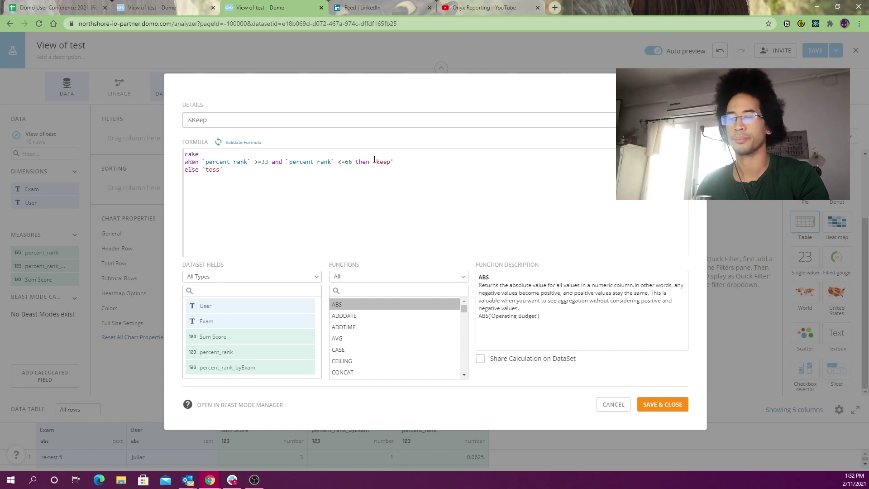
{"action": "left_click", "coordinate": [284, 206]}
{"action": "type", "text": "e"}
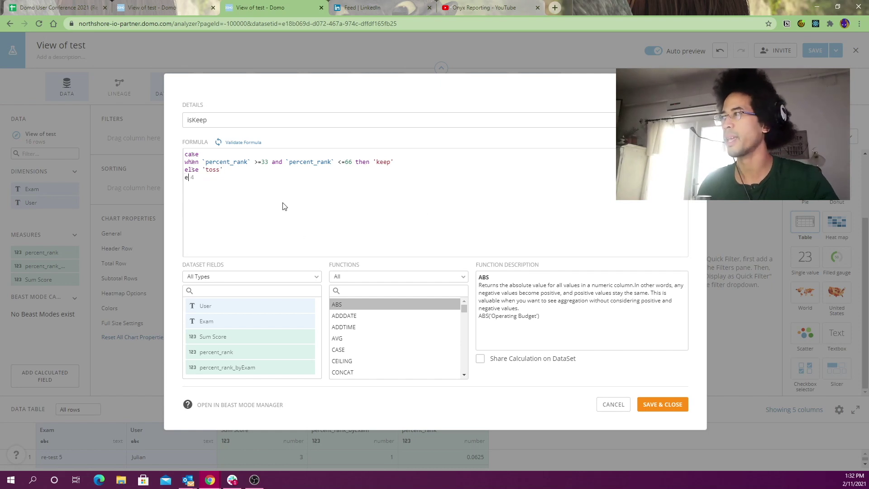
{"action": "type", "text": "nd"}
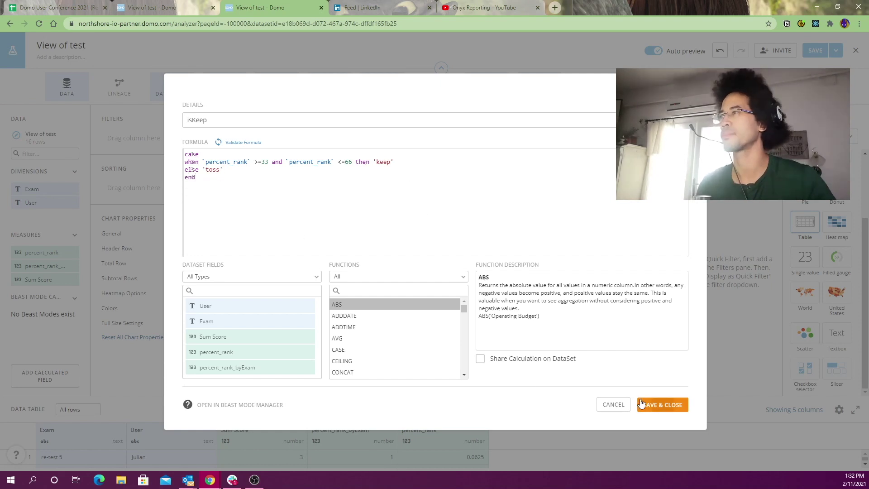
{"action": "left_click", "coordinate": [640, 403]}
Drop isKeep into the card's Filters, then change its bounds from 33/66 to .33/.66 and save
{"action": "left_click_drag", "start_coordinate": [31, 316], "coordinate": [118, 141]}
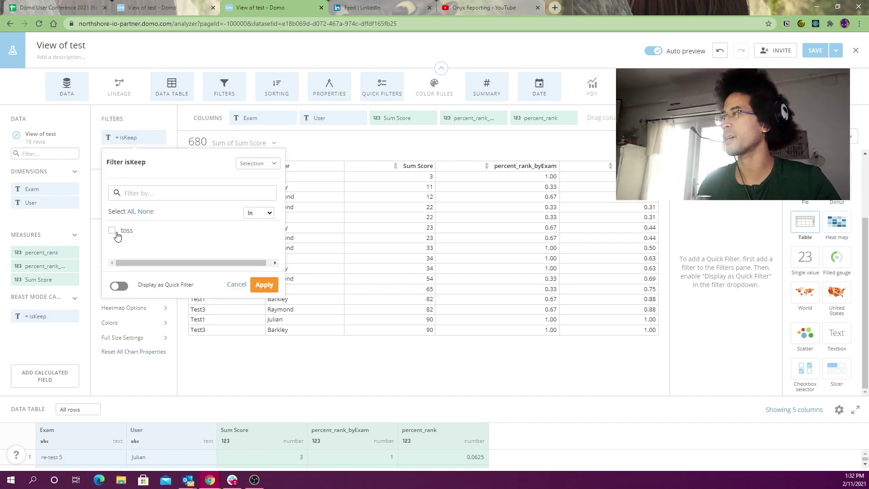
{"action": "left_click", "coordinate": [236, 285]}
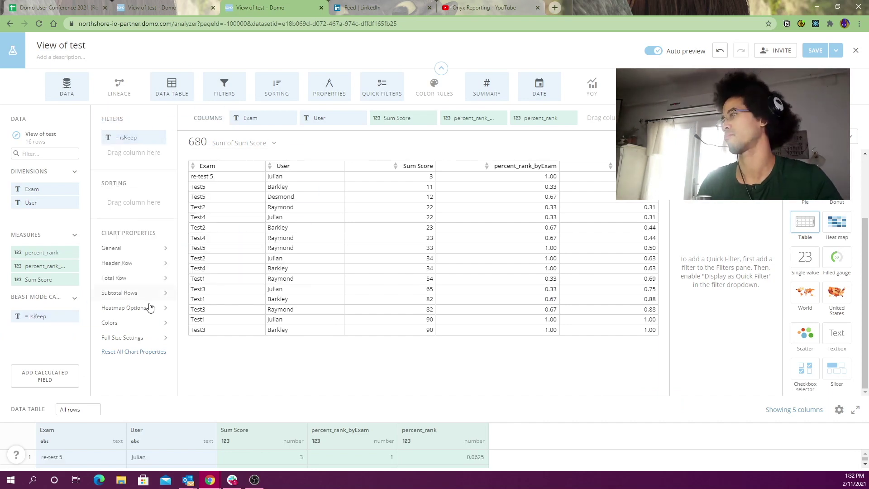
{"action": "left_click", "coordinate": [45, 312]}
{"action": "left_click", "coordinate": [257, 164]}
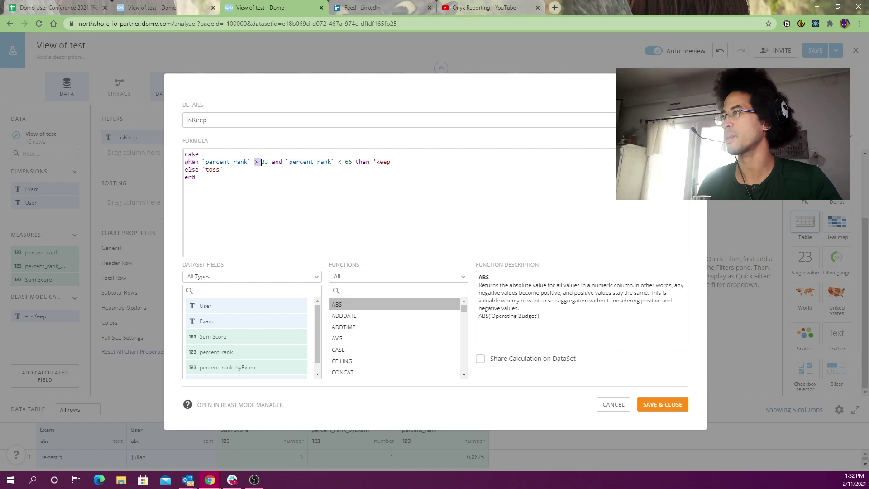
{"action": "left_click_drag", "start_coordinate": [339, 162], "coordinate": [348, 161]}
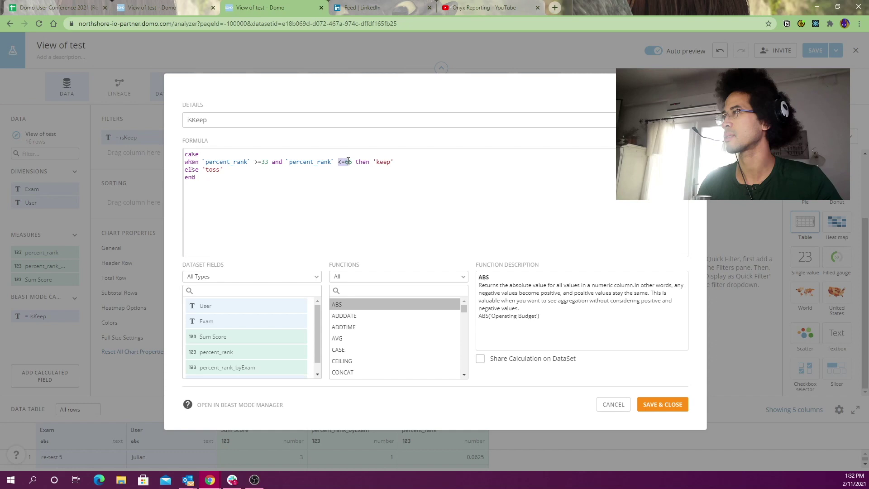
{"action": "left_click", "coordinate": [266, 161]}
{"action": "type", "text": "."}
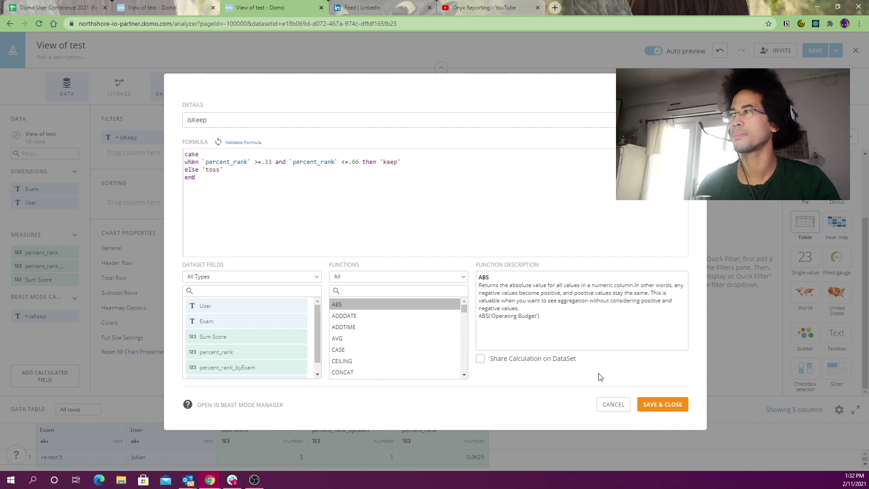
{"action": "left_click", "coordinate": [657, 404]}
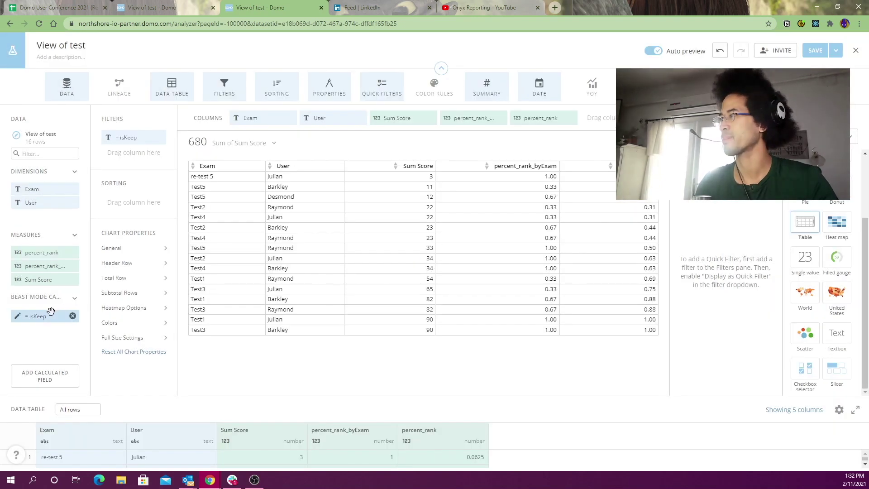
Filter the table to isKeep 'keep' rows only, leaving Sum Score values 23–34
{"action": "left_click", "coordinate": [128, 135]}
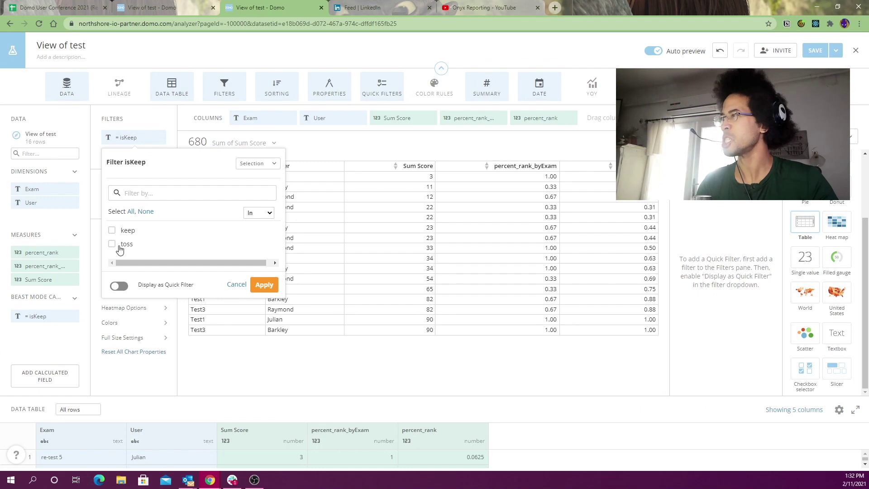
{"action": "left_click", "coordinate": [125, 231]}
{"action": "left_click", "coordinate": [256, 320]}
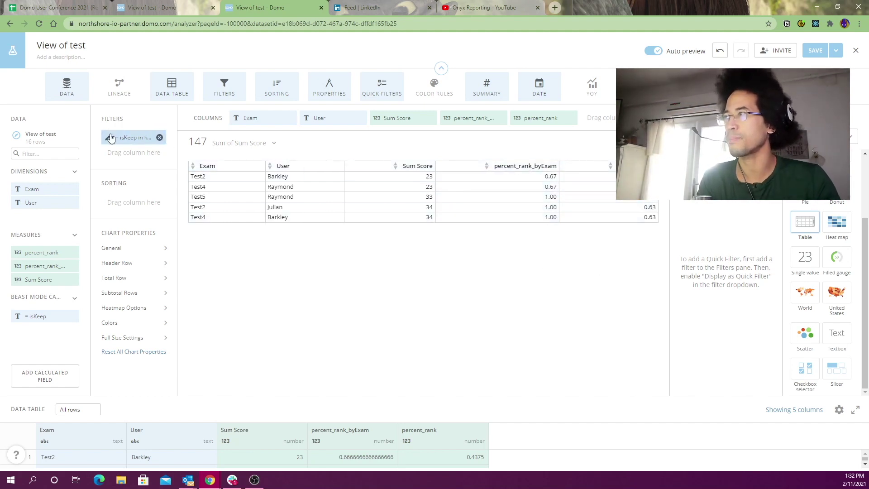
{"action": "left_click", "coordinate": [58, 383]}
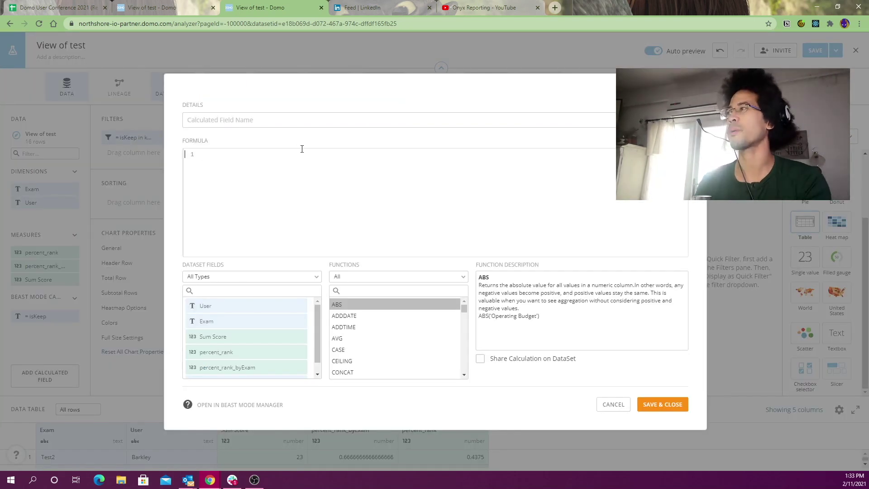
Name the new calculated field score_category
{"action": "left_click", "coordinate": [314, 128]}
{"action": "type", "text": "ran"}
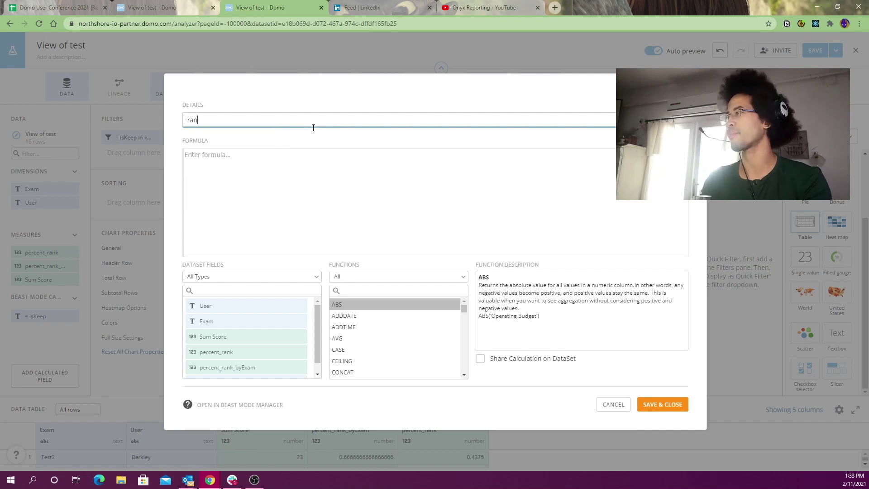
{"action": "key", "text": "BackSpace"}
{"action": "key", "text": "BackSpace"}
{"action": "type", "text": "score"}
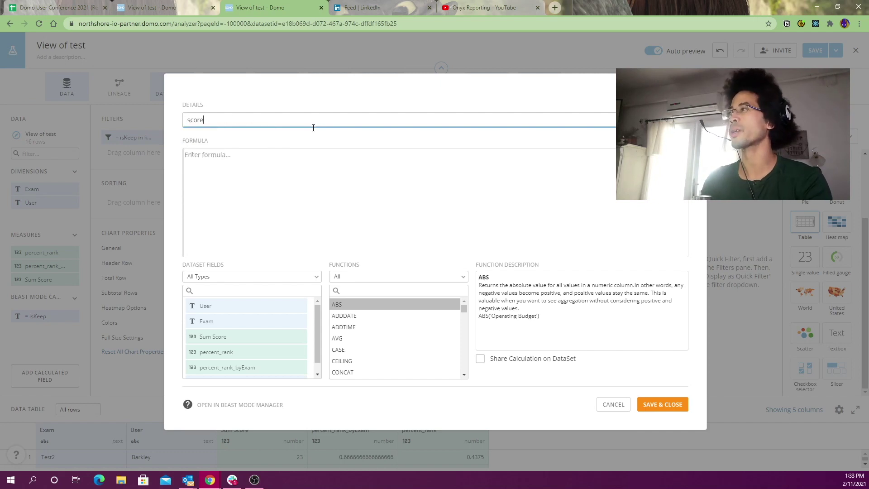
{"action": "type", "text": "_CALC"}
{"action": "key", "text": "BackSpace"}
{"action": "key", "text": "BackSpace"}
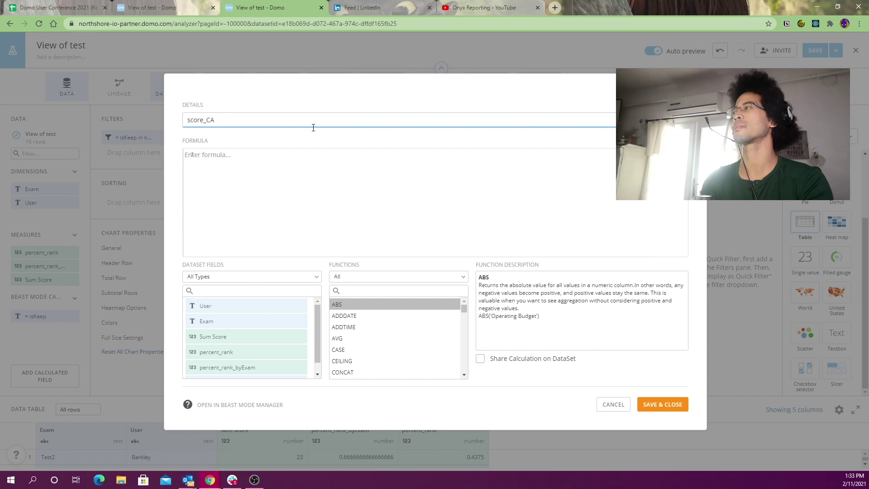
{"action": "type", "text": "category"}
Start a CASE WHEN formula whose first condition tests `percent_rank`
{"action": "key", "text": "Tab"}
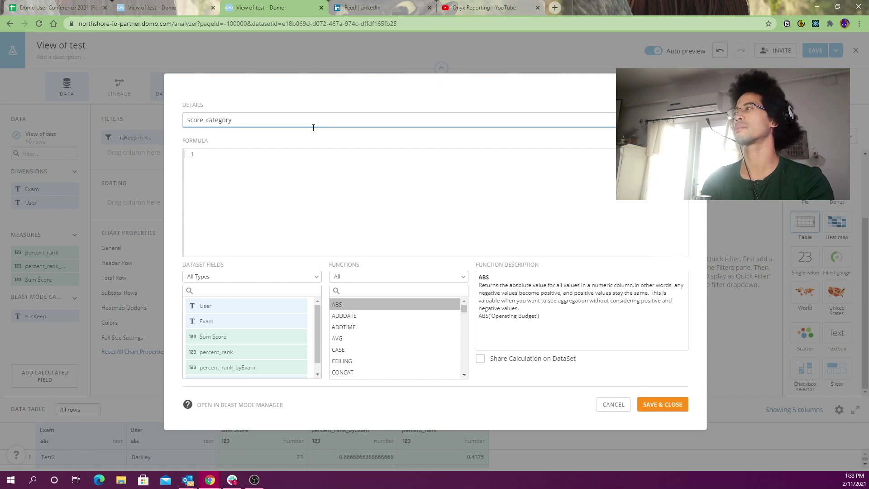
{"action": "type", "text": "(case"}
{"action": "key", "text": "Return"}
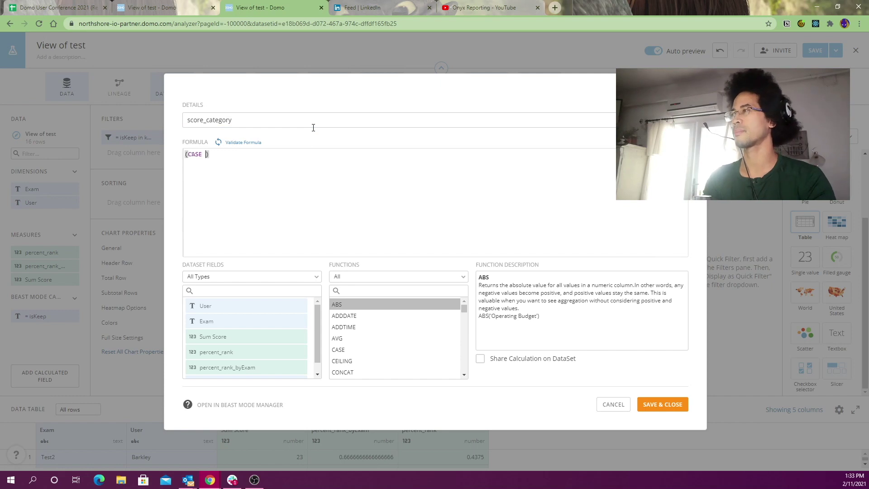
{"action": "key", "text": "ctrl+a"}
{"action": "type", "text": "case"}
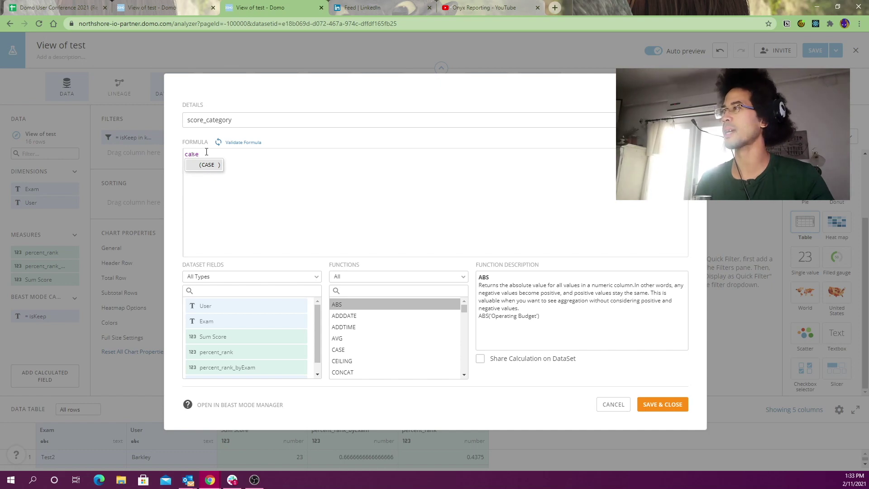
{"action": "key", "text": "Return"}
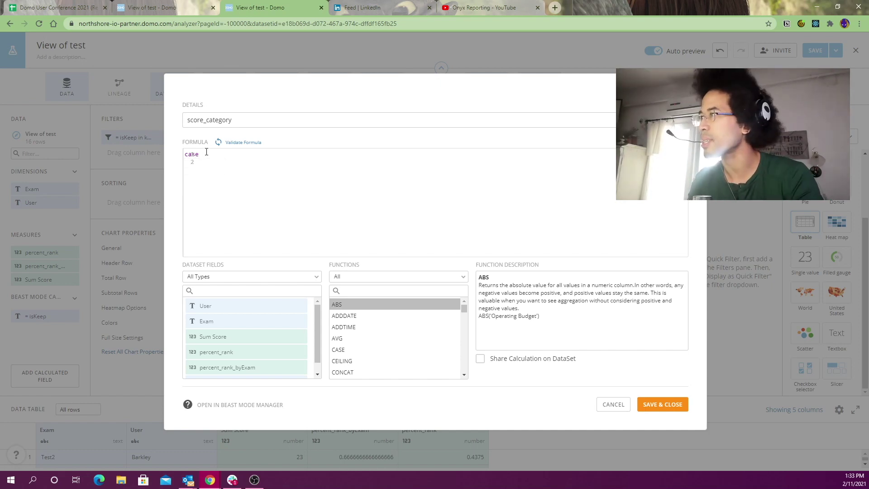
{"action": "type", "text": "when "}
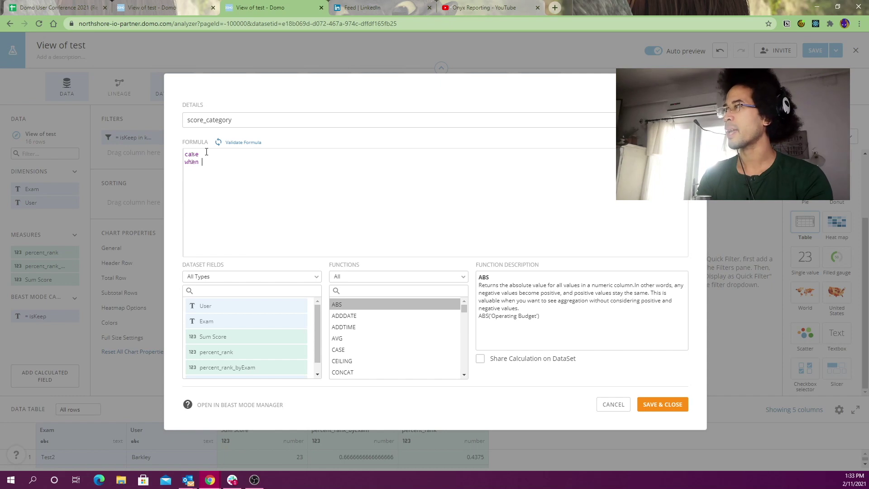
{"action": "type", "text": "`perce"}
{"action": "key", "text": "Down"}
{"action": "key", "text": "Return"}
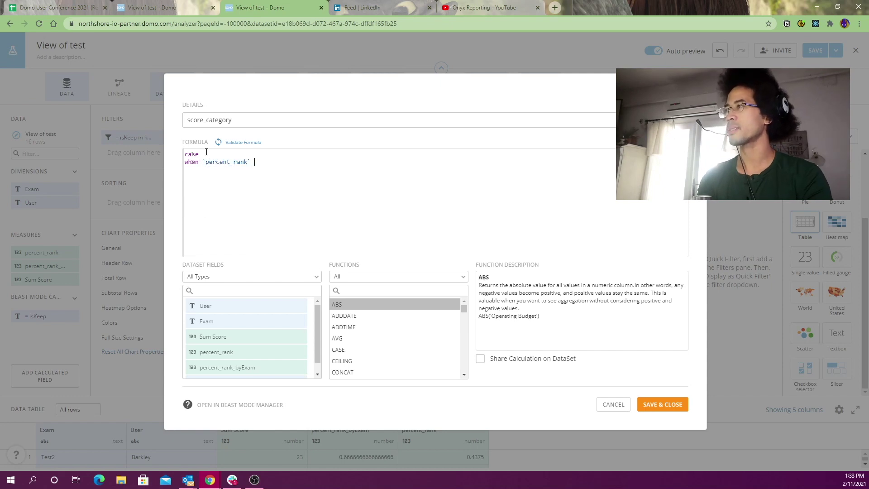
Complete the percent_rank buckets .25, .5, .75, else 1, and save the field
{"action": "type", "text": "<= ."}
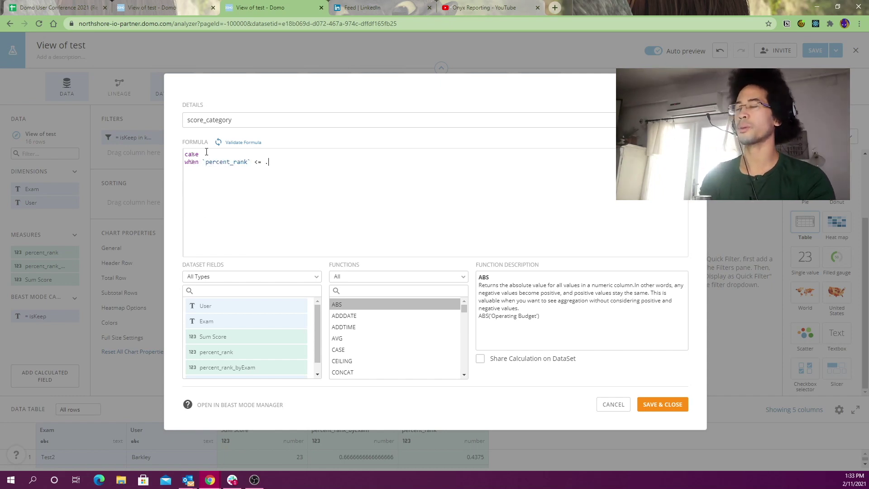
{"action": "type", "text": "25 then "}
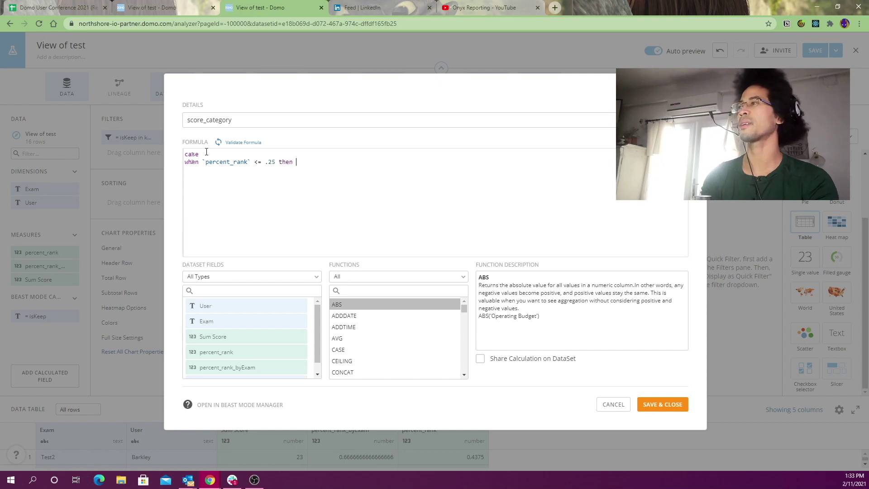
{"action": "type", "text": ".25 "}
{"action": "type", "text": "when"}
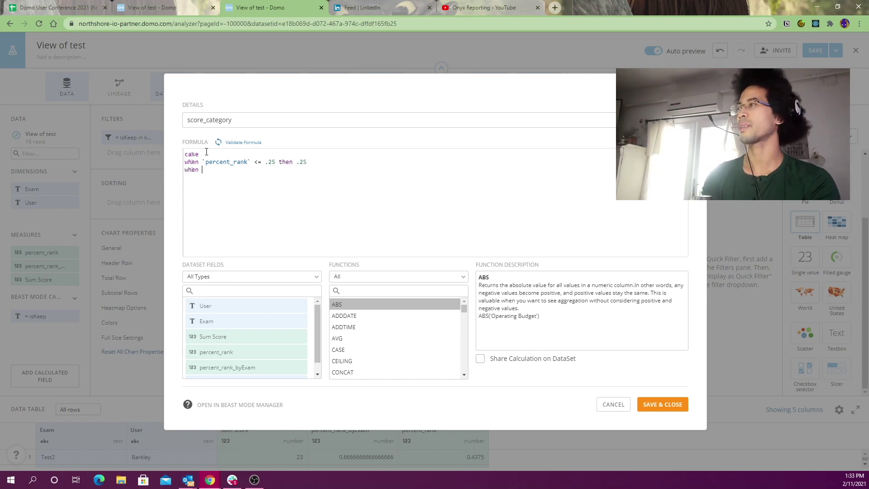
{"action": "type", "text": " `percent_rank`"}
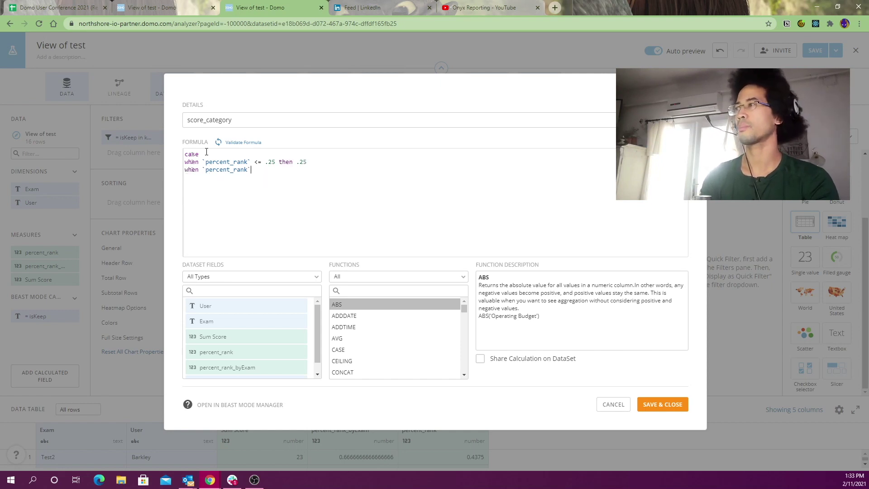
{"action": "type", "text": " <= .5"}
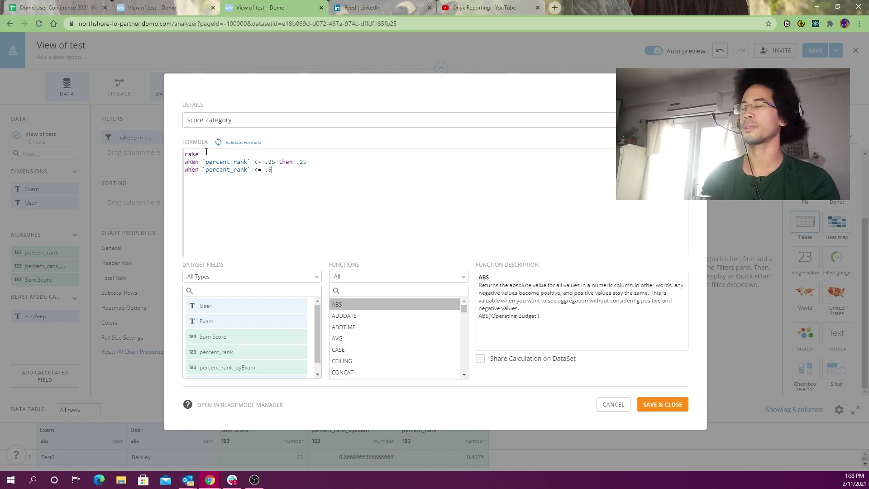
{"action": "type", "text": " then.5 "}
{"action": "type", "text": "when "}
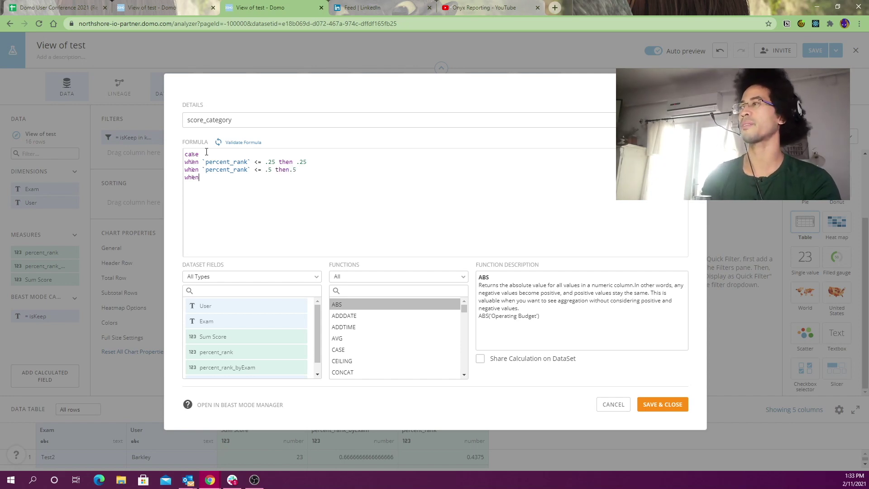
{"action": "type", "text": "`per"}
{"action": "key", "text": "Down"}
{"action": "key", "text": "Return"}
{"action": "type", "text": ">"}
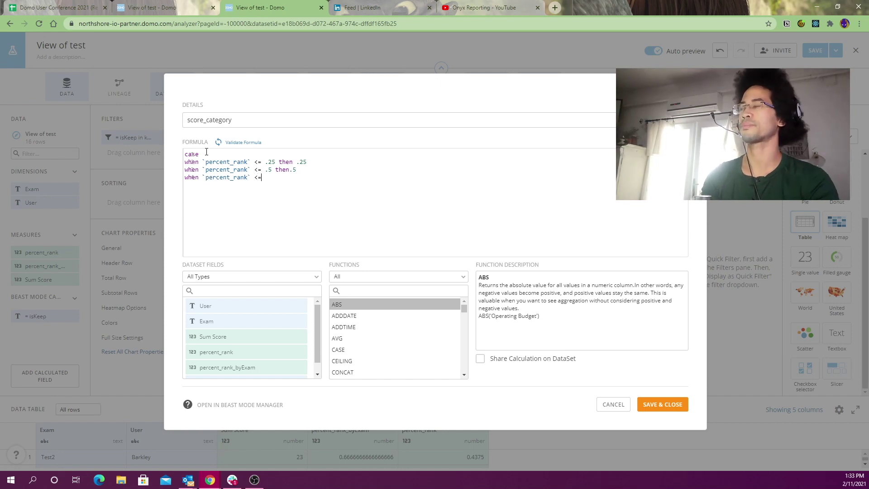
{"action": "type", "text": "= .75"}
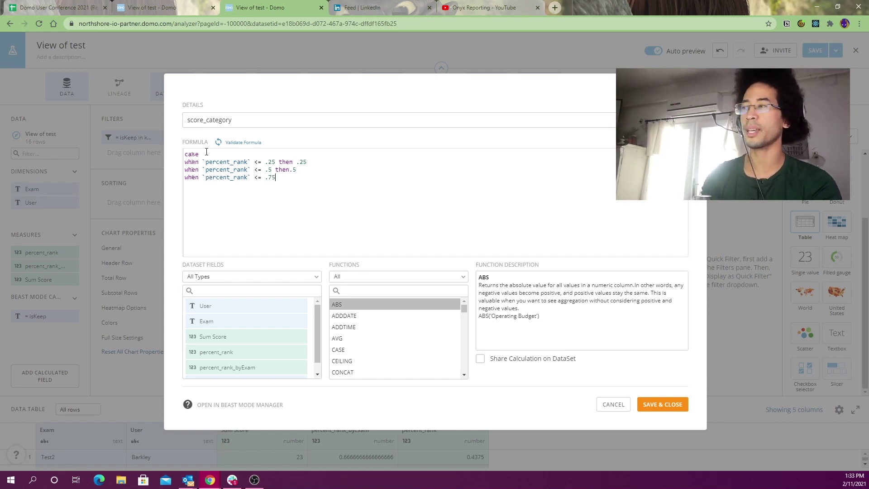
{"action": "type", "text": " then"}
{"action": "type", "text": " .765"}
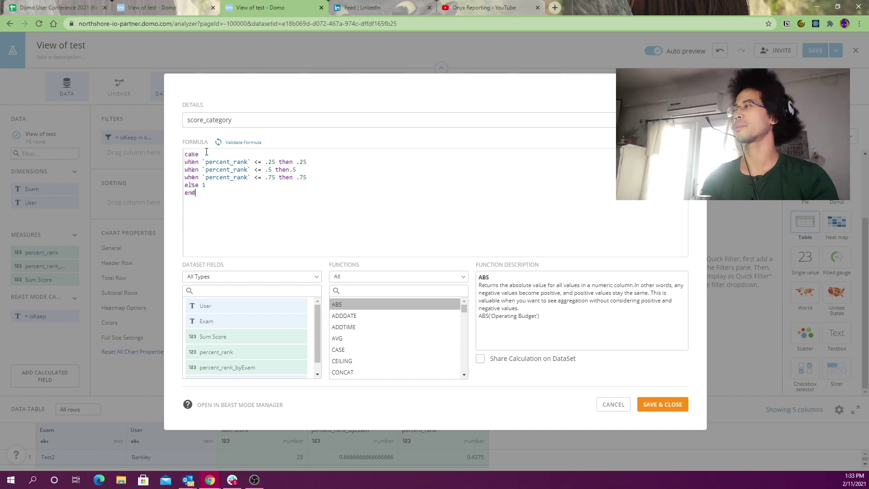
{"action": "left_click", "coordinate": [289, 170]}
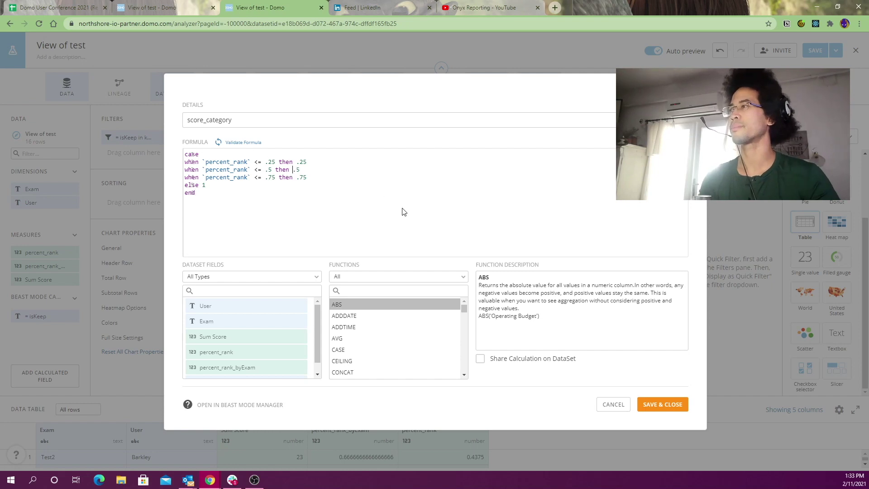
{"action": "left_click", "coordinate": [663, 404]}
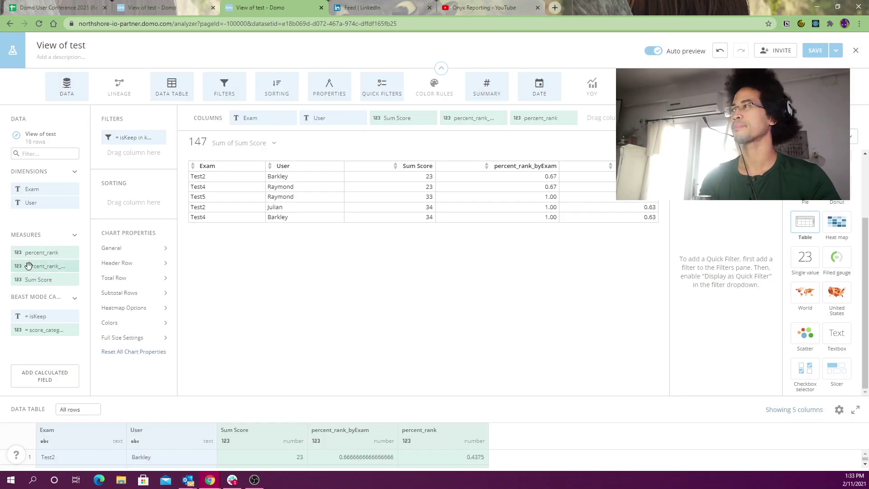
Add score_category as the first column, removing the isKeep filter and Sum Score/percent_rank columns
{"action": "mouse_move", "coordinate": [31, 333]}
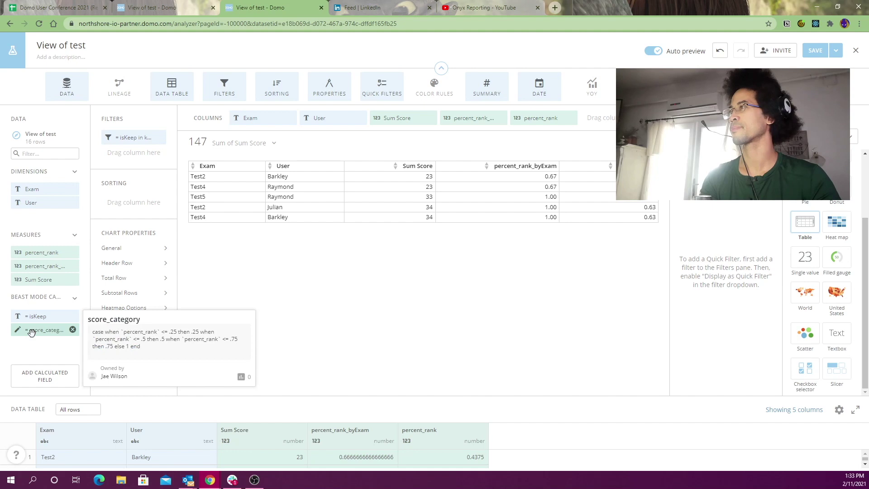
{"action": "left_click_drag", "start_coordinate": [31, 332], "coordinate": [228, 118]}
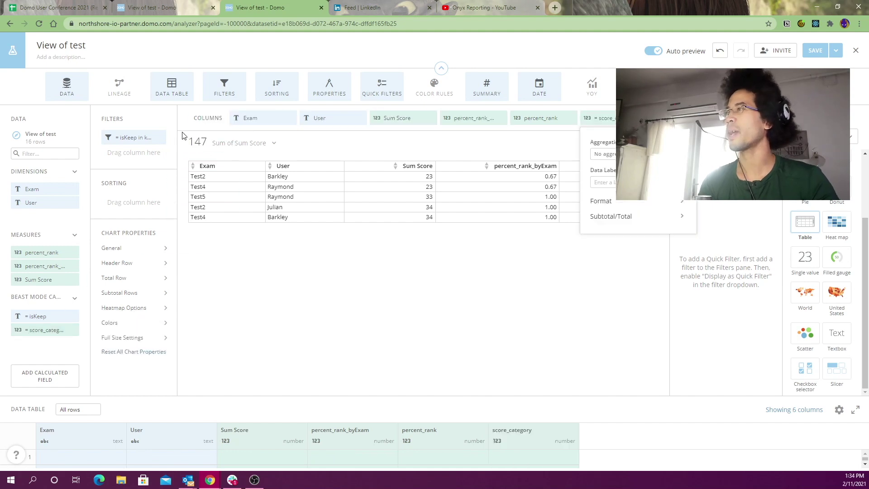
{"action": "left_click", "coordinate": [159, 138]}
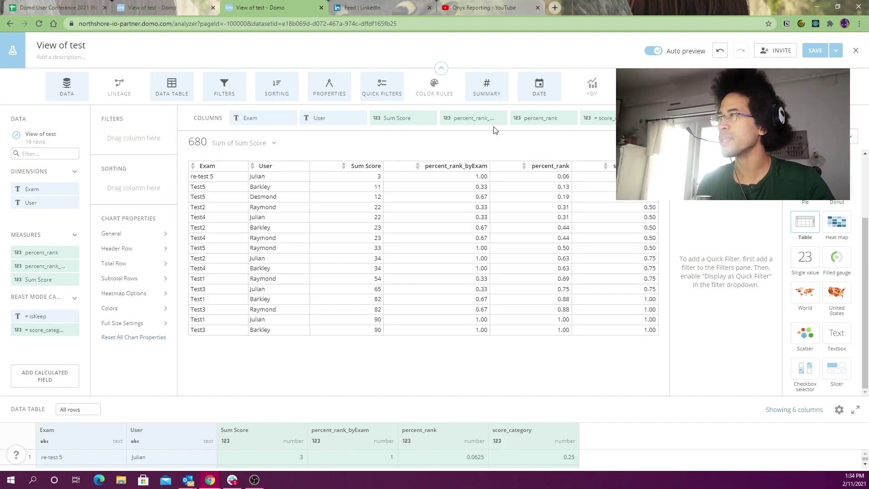
{"action": "left_click", "coordinate": [431, 119]}
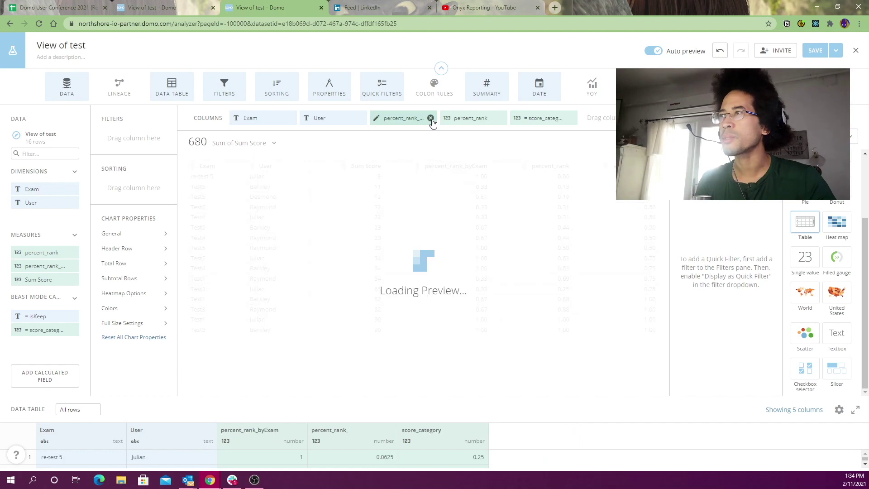
{"action": "left_click", "coordinate": [431, 119]}
{"action": "left_click", "coordinate": [431, 118]}
{"action": "left_click_drag", "start_coordinate": [431, 119], "coordinate": [250, 120]}
Remove the Exam column and set the User column's aggregation to Count
{"action": "left_click", "coordinate": [360, 118]}
{"action": "left_click", "coordinate": [330, 118]}
{"action": "left_click", "coordinate": [336, 154]}
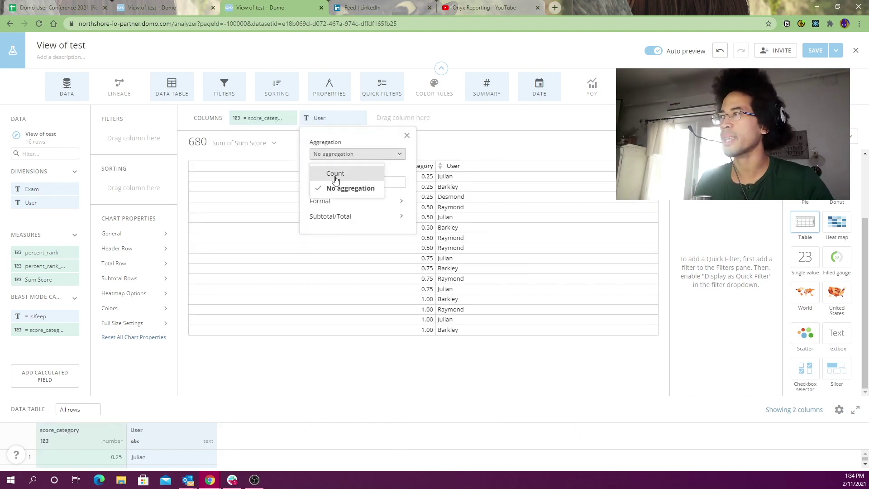
{"action": "left_click", "coordinate": [337, 175]}
{"action": "left_click", "coordinate": [407, 135]}
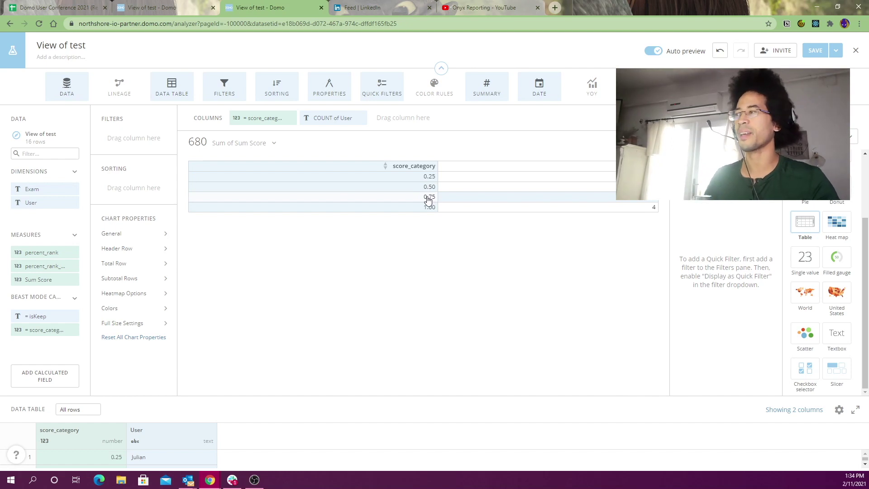
Write a windowed formula summing over (order by sum(`Sum Score`)) in a new calculated field
{"action": "left_click", "coordinate": [46, 379]}
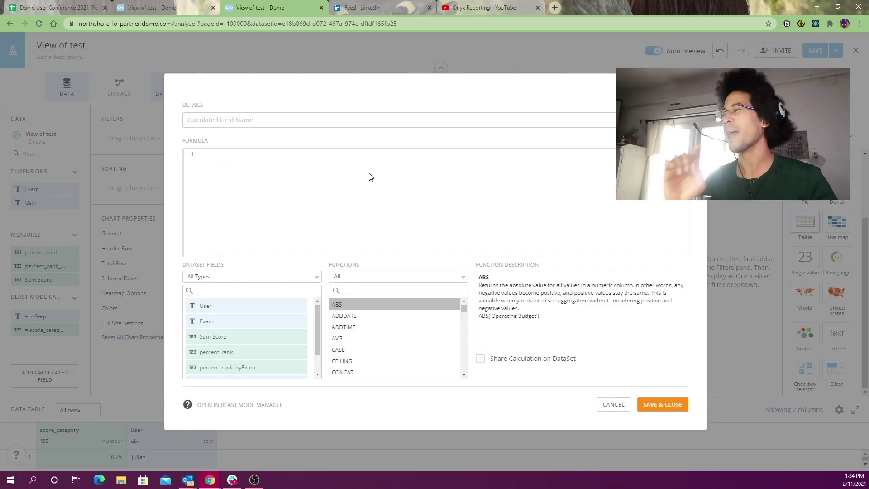
{"action": "type", "text": "sum("}
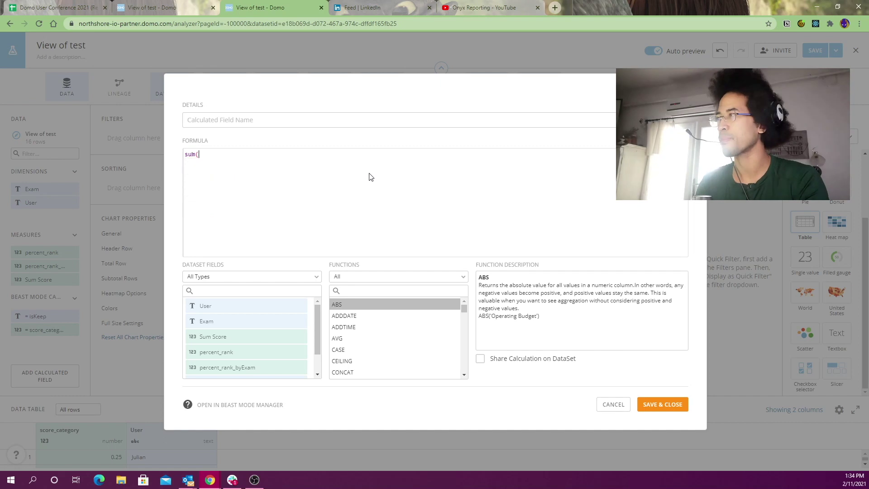
{"action": "type", "text": "su"}
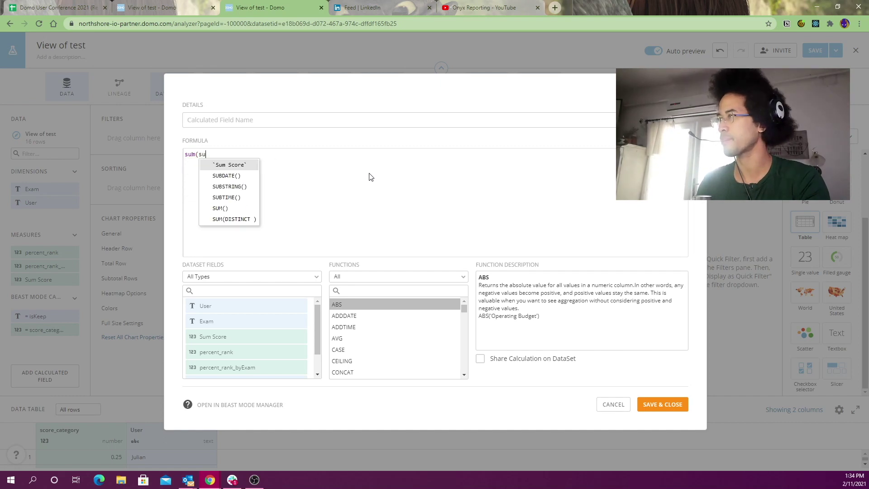
{"action": "type", "text": "m(`Sum"}
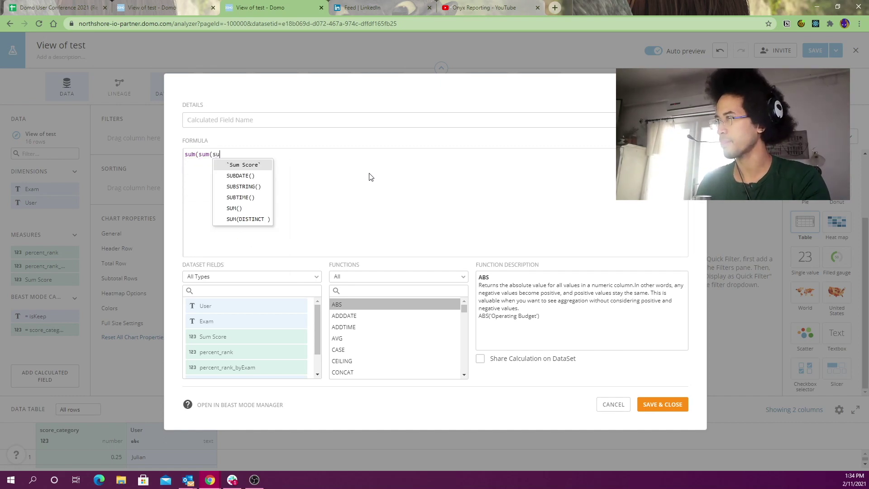
{"action": "key", "text": "Return"}
{"action": "type", "text": ")) ov"}
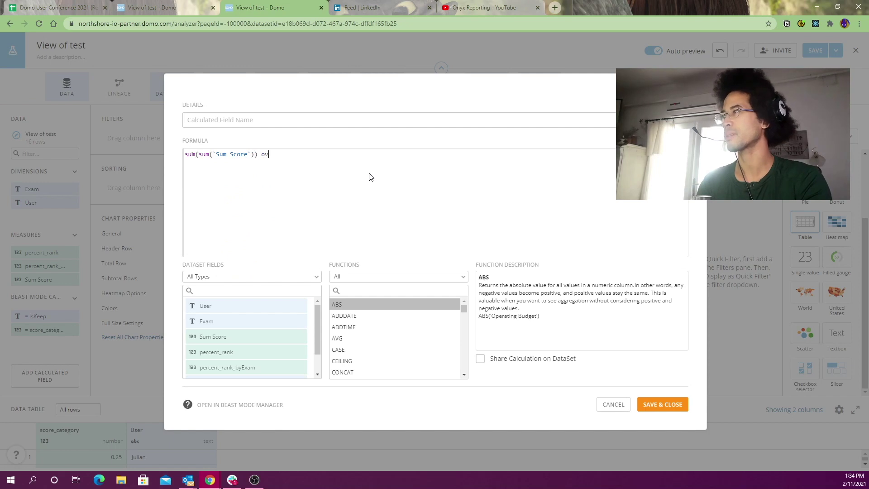
{"action": "type", "text": "er ()"}
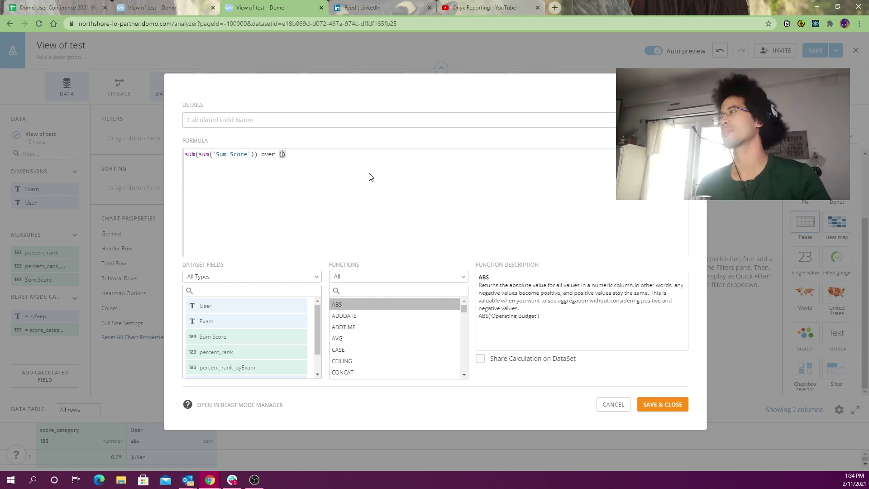
{"action": "type", "text": "order by "}
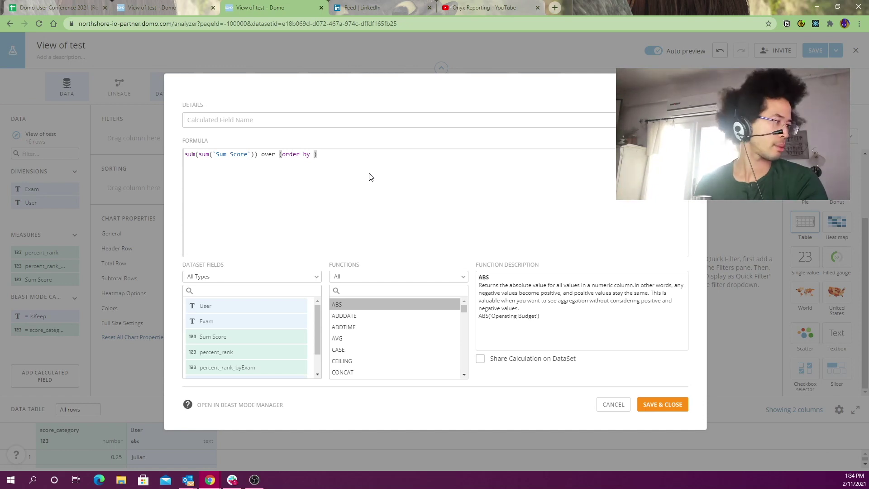
{"action": "type", "text": "sum"}
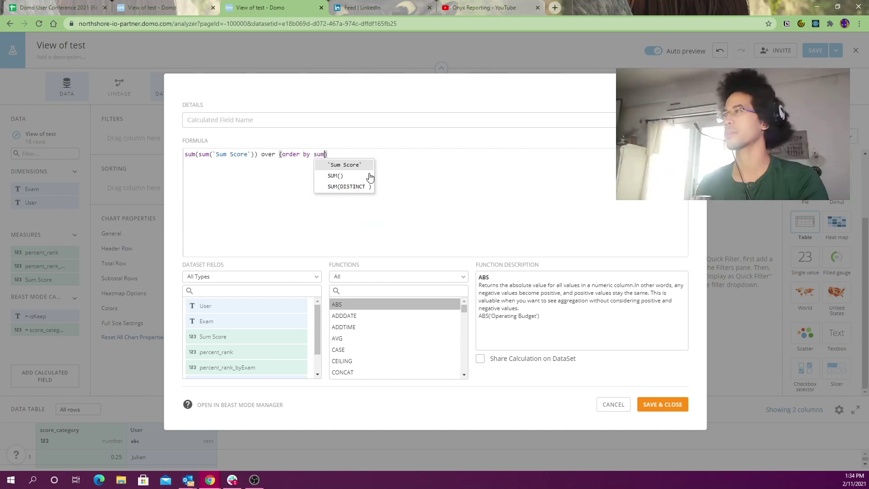
{"action": "key", "text": "Return"}
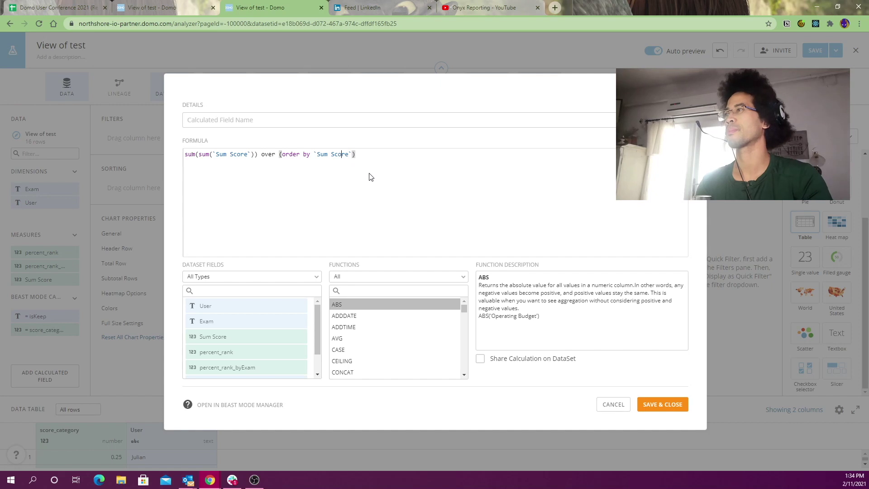
{"action": "type", "text": "sum"}
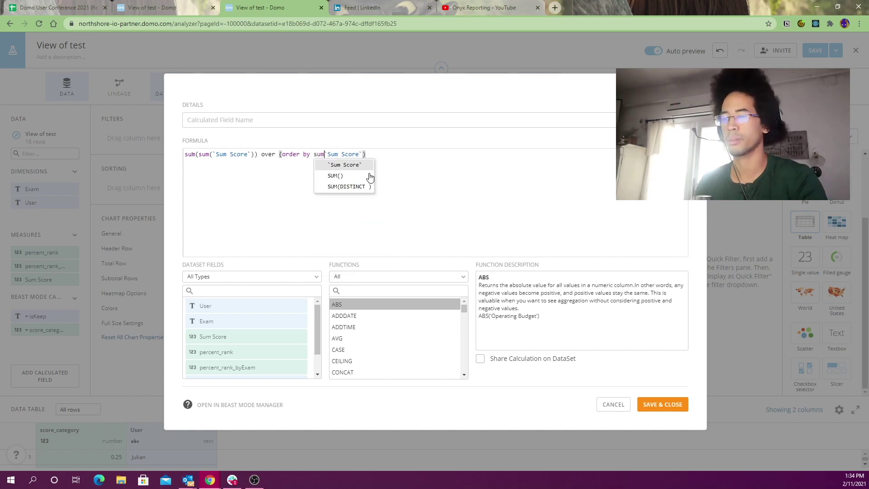
{"action": "type", "text": "("}
{"action": "key", "text": "End"}
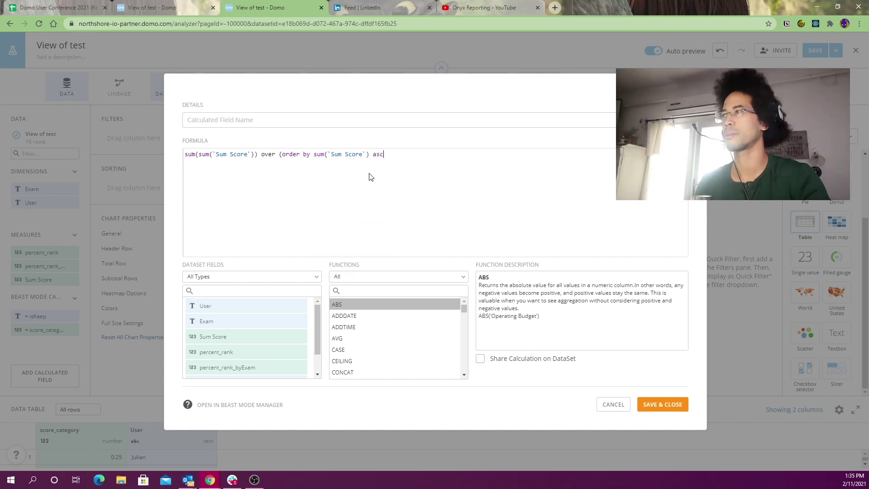
{"action": "type", "text": ")"}
Name the field cuM_sum_s and change the inner aggregate to sum(1)
{"action": "left_click", "coordinate": [333, 125]}
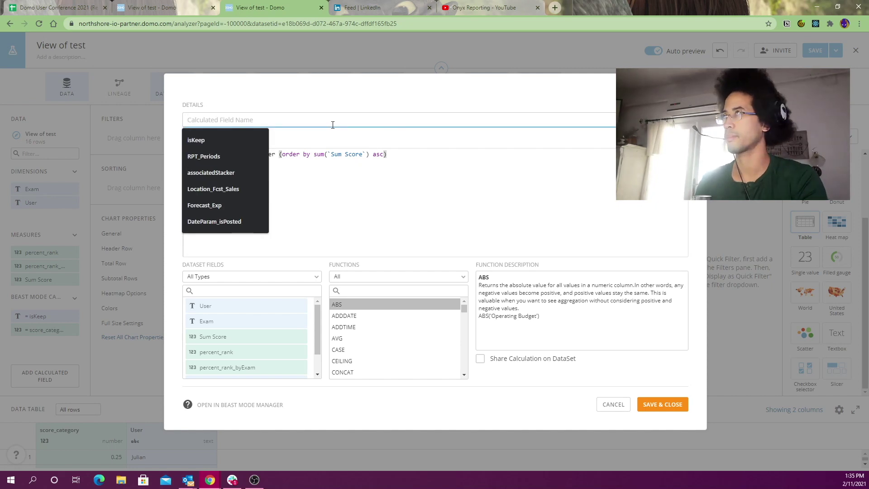
{"action": "type", "text": "cuM_"}
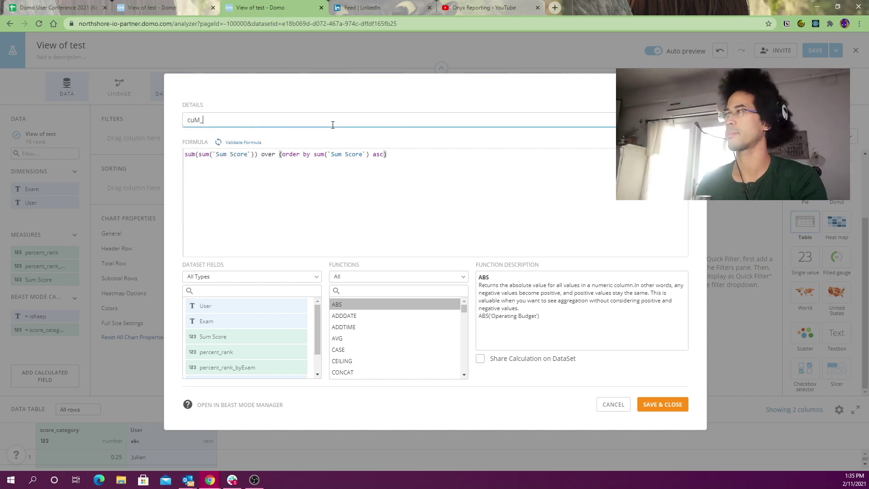
{"action": "type", "text": "sum_score"}
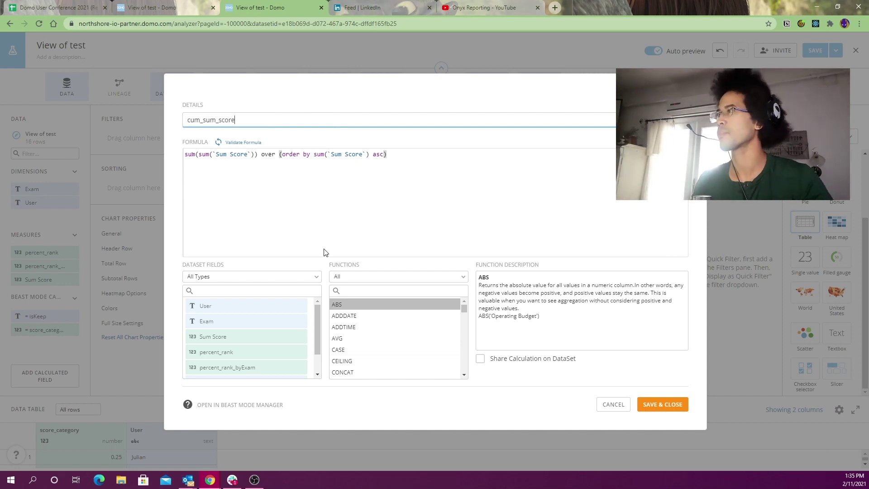
{"action": "left_click", "coordinate": [227, 155]}
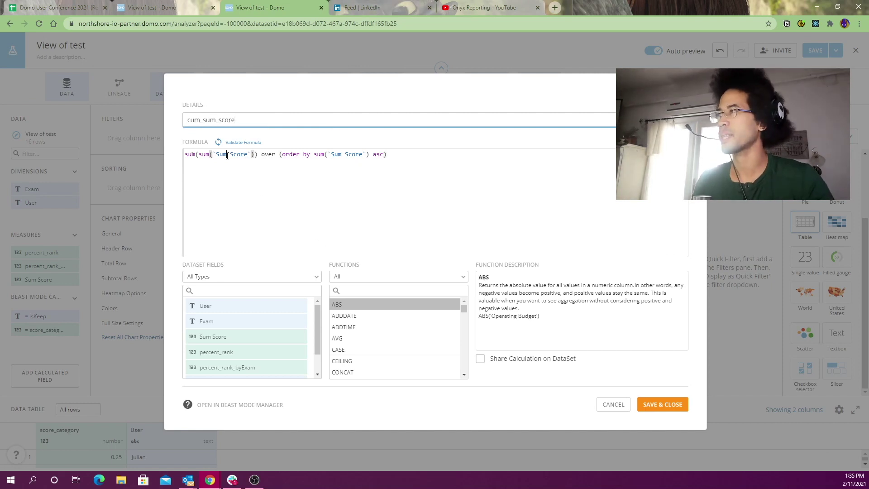
{"action": "key", "text": "Left"}
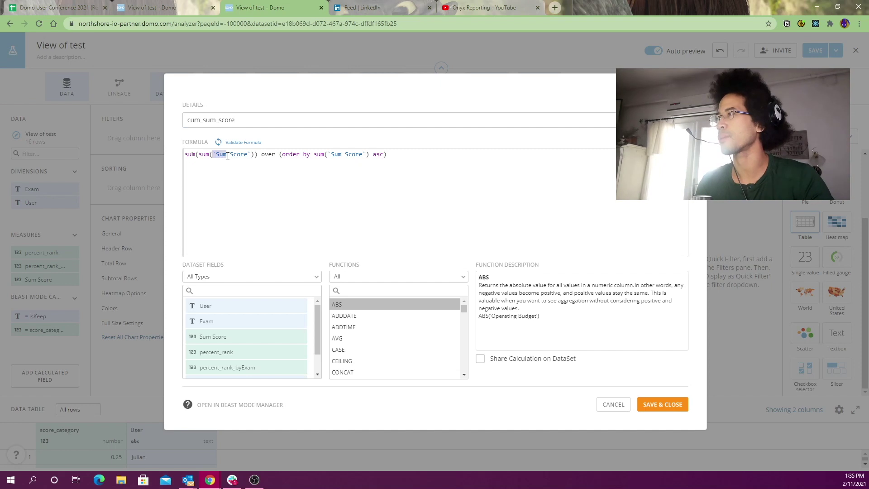
{"action": "type", "text": "1"}
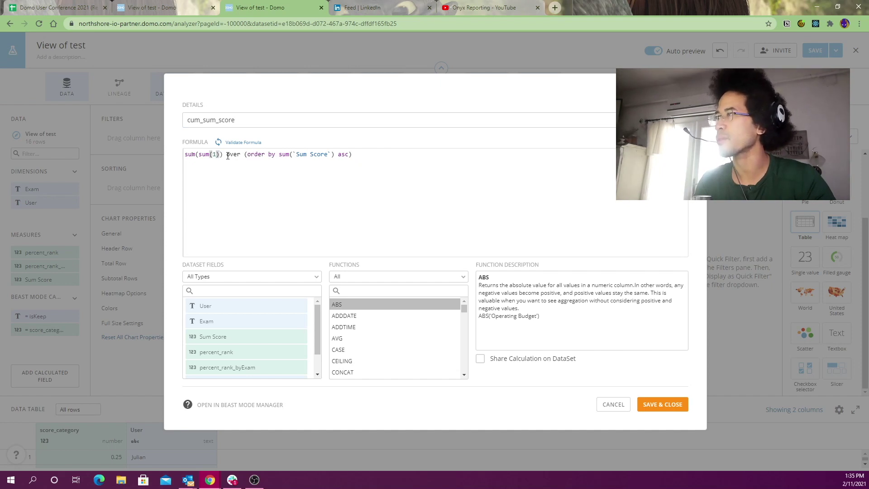
Rename the field to cum_num_score, validate the formula, and save it
{"action": "left_click_drag", "start_coordinate": [205, 122], "coordinate": [408, 103]}
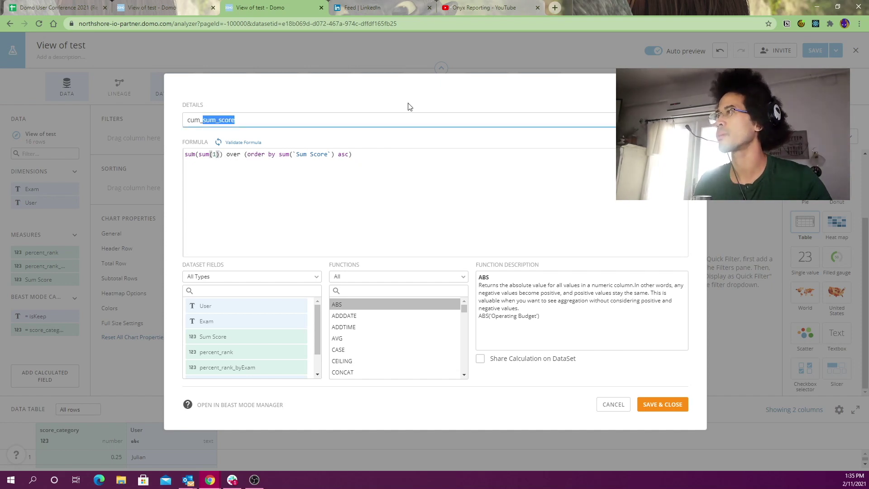
{"action": "key", "text": "BackSpace"}
{"action": "key", "text": "BackSpace"}
{"action": "key", "text": "BackSpace"}
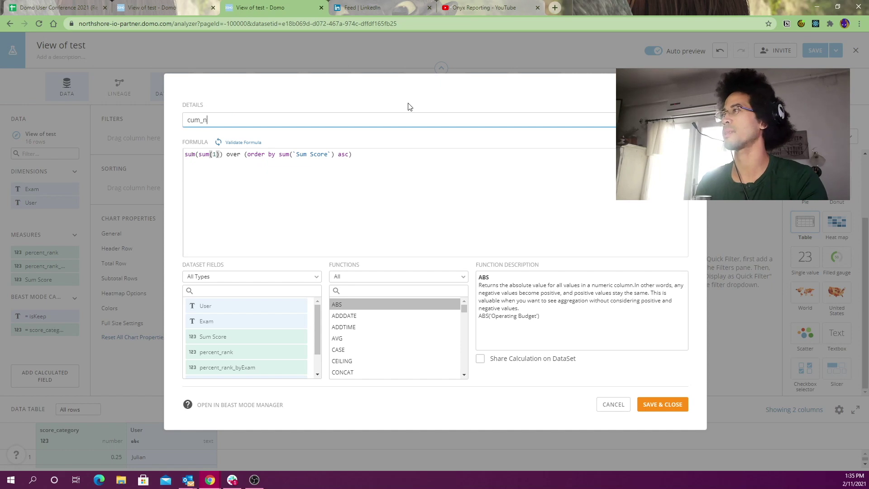
{"action": "type", "text": "m_num_sco"}
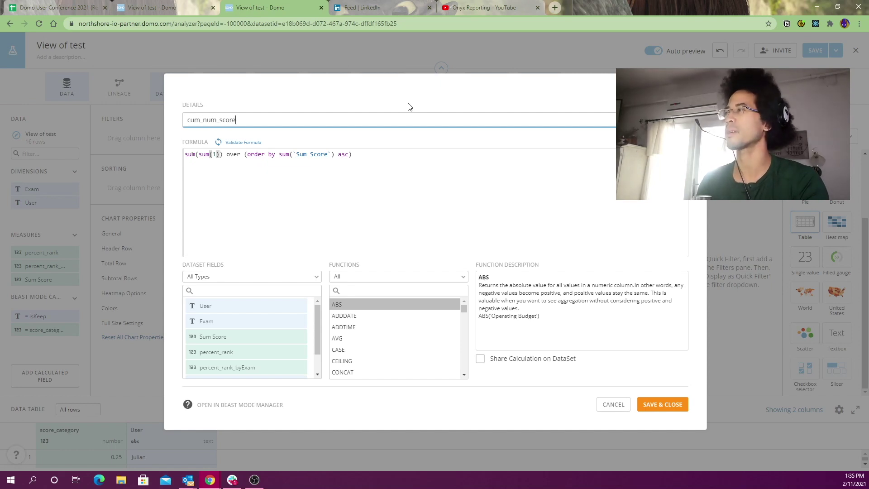
{"action": "type", "text": "re"}
{"action": "left_click", "coordinate": [243, 143]}
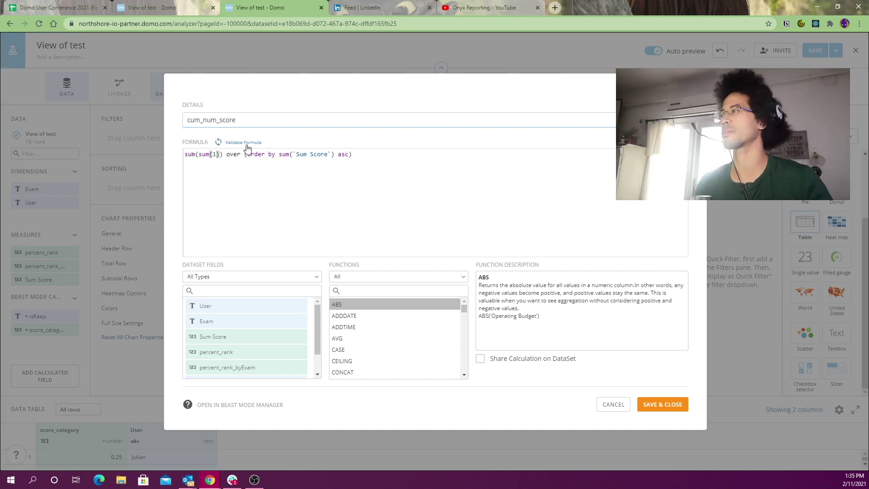
{"action": "left_click", "coordinate": [662, 404]}
Add cum_num_score as a table column, then switch to Slack's #dj_etl thread
{"action": "left_click_drag", "start_coordinate": [41, 316], "coordinate": [403, 119]}
{"action": "left_click", "coordinate": [400, 118]}
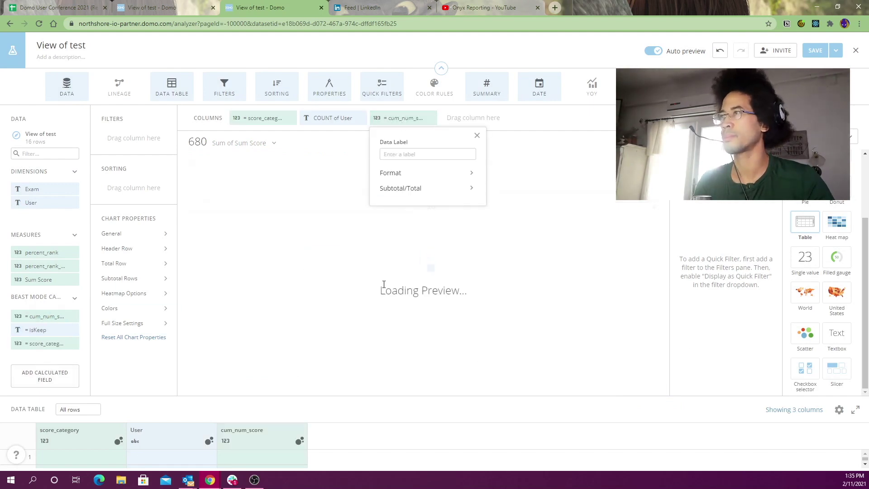
{"action": "left_click", "coordinate": [476, 137]}
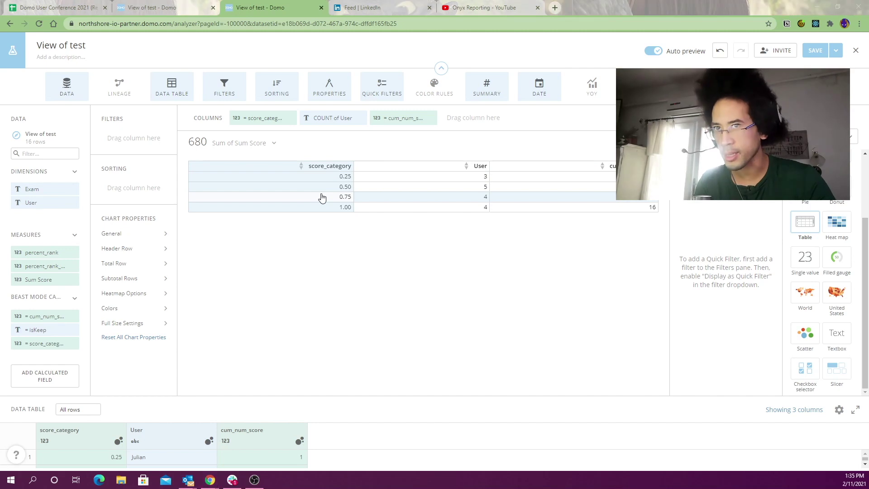
{"action": "key", "text": "alt+Tab"}
{"action": "scroll", "coordinate": [433, 217], "scroll_direction": "up", "scroll_amount": 1}
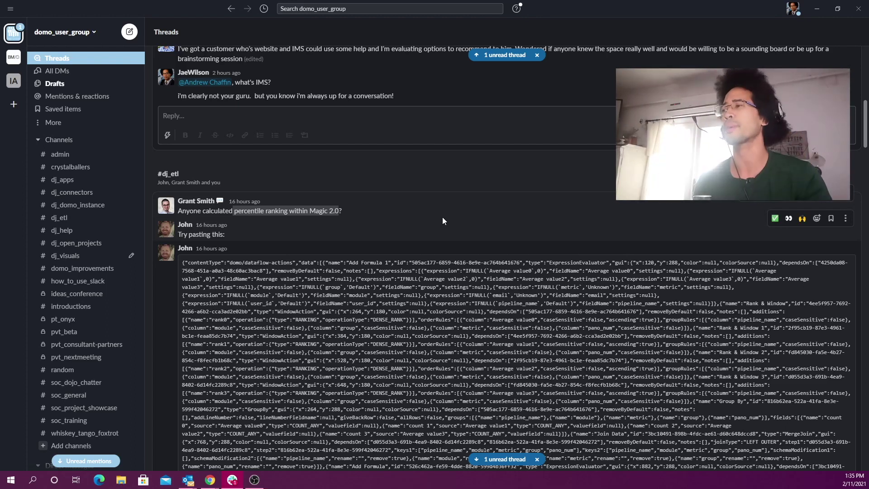
{"action": "scroll", "coordinate": [446, 215], "scroll_direction": "down", "scroll_amount": 5}
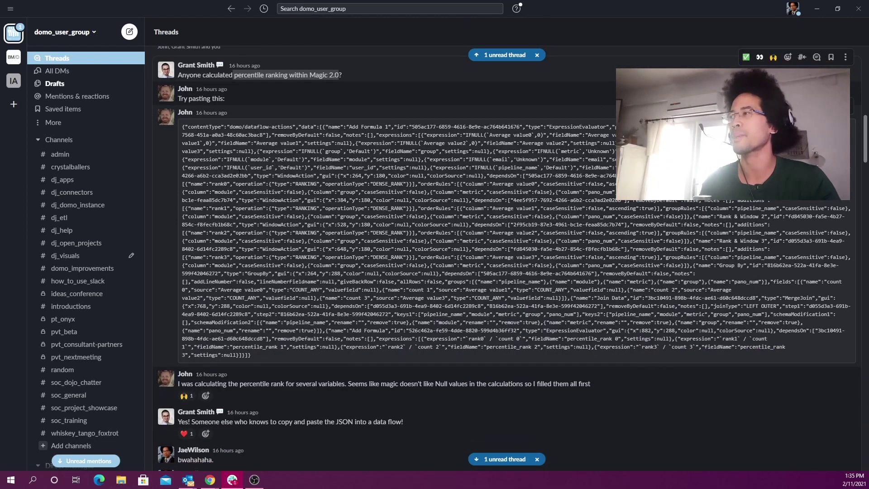
{"action": "left_click_drag", "start_coordinate": [182, 126], "coordinate": [619, 358]}
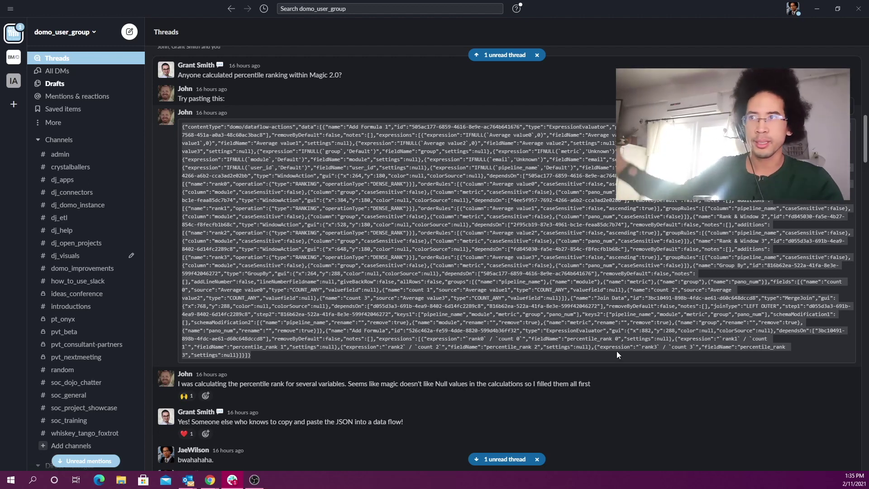
{"action": "scroll", "coordinate": [616, 351], "scroll_direction": "down", "scroll_amount": 10}
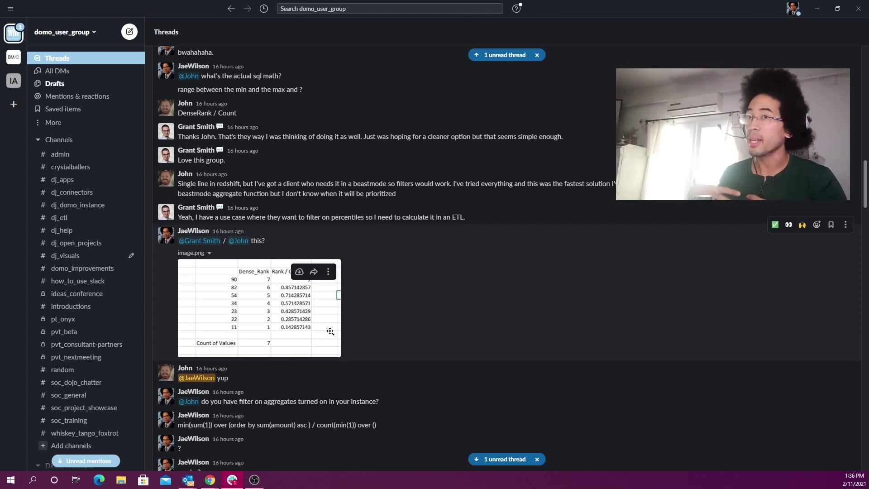
Back in Domo, view the score_category formula and close it unchanged
{"action": "key", "text": "alt+Tab"}
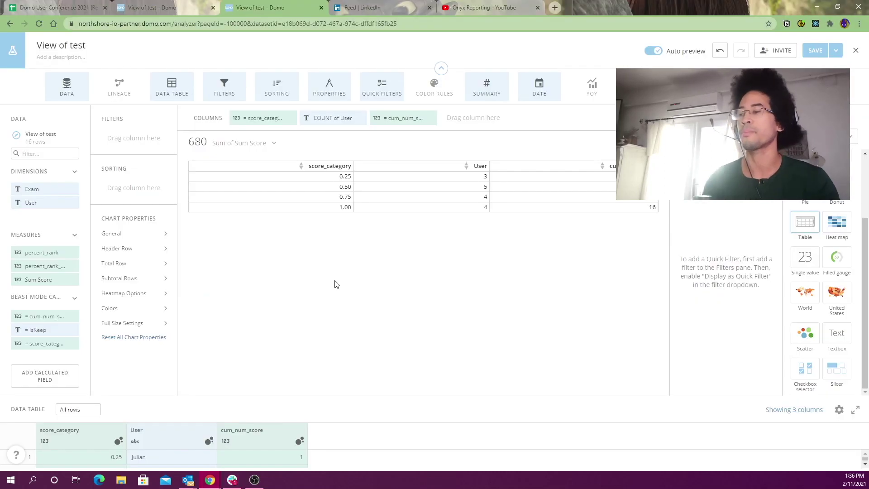
{"action": "left_click", "coordinate": [44, 342]}
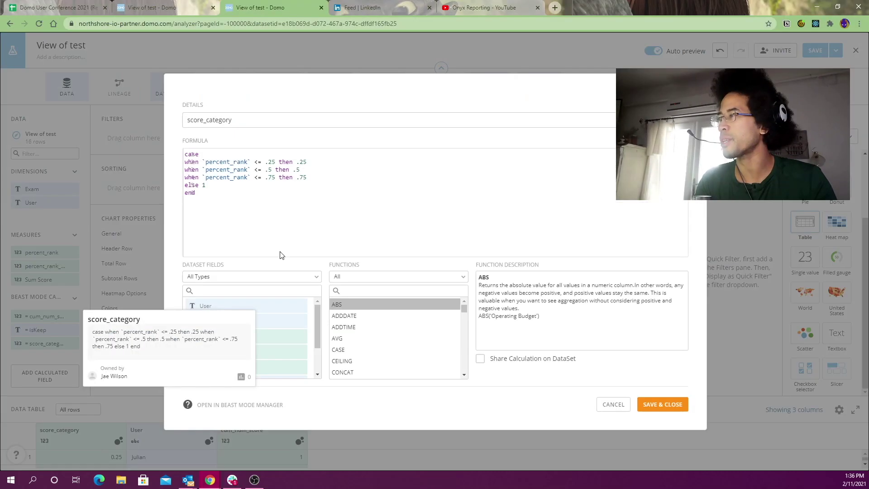
{"action": "left_click", "coordinate": [606, 404]}
Leave the analyzer without saving and open the View of test DataSet View editor
{"action": "key", "text": "ctrl+shift+Tab"}
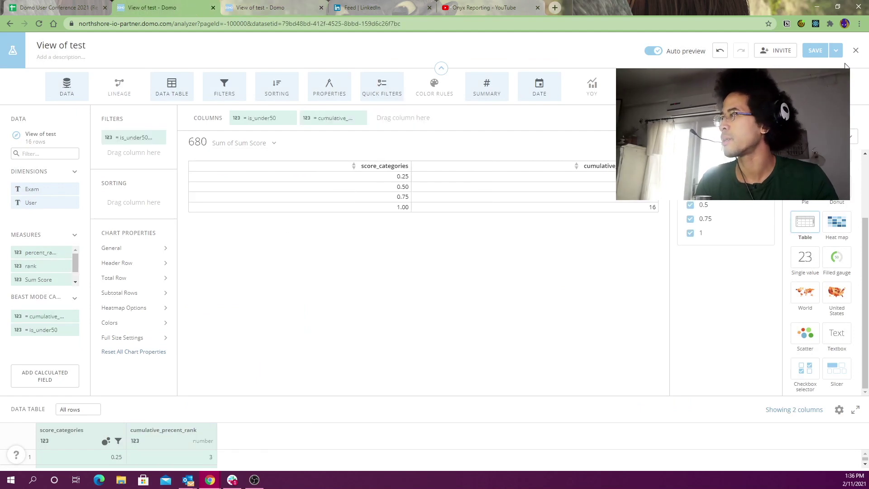
{"action": "key", "text": "alt+Left"}
{"action": "left_click", "coordinate": [477, 83]}
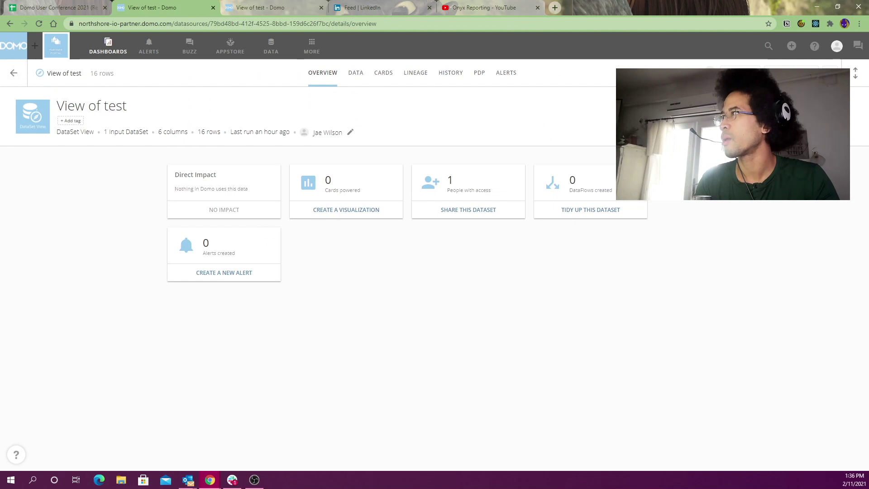
{"action": "key", "text": "alt+Right"}
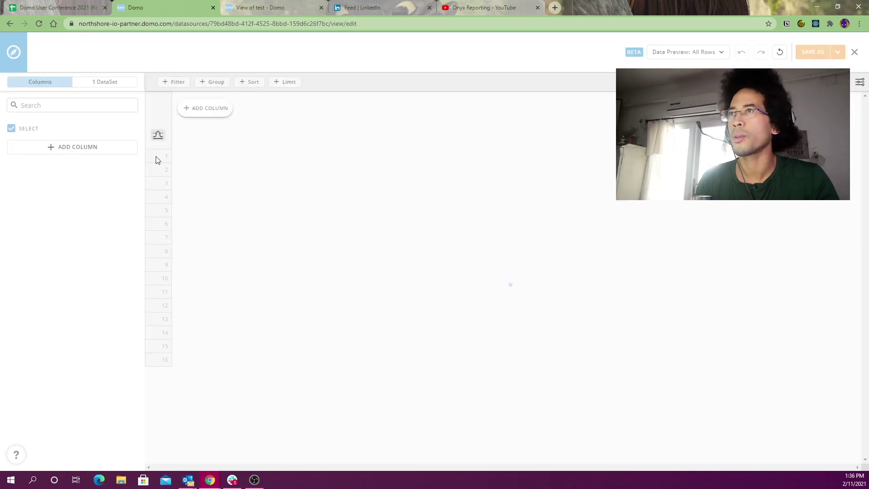
{"action": "mouse_move", "coordinate": [119, 221]}
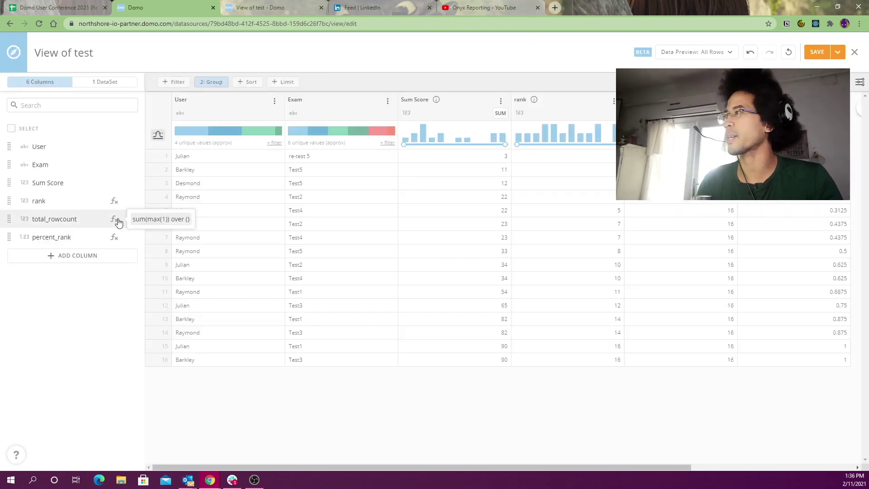